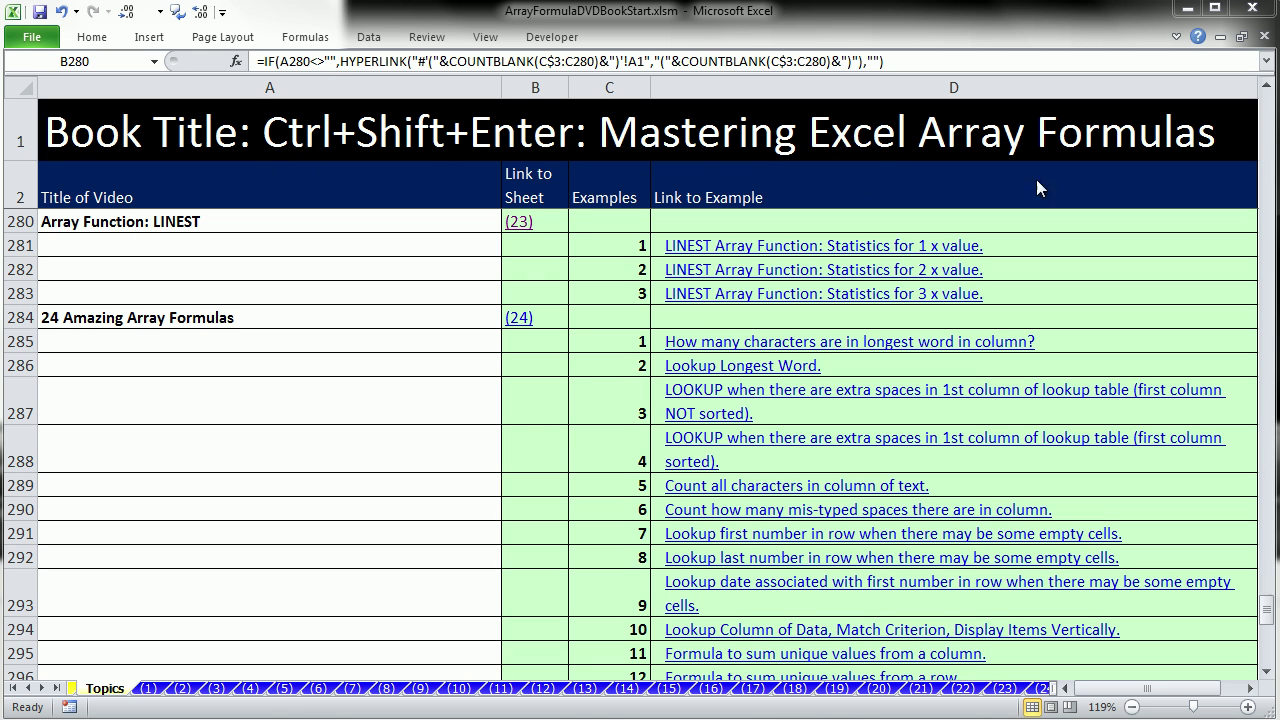
# Jump from the Topics sheet to sheet 23 with the LINEST examples
pyautogui.click(578, 20)
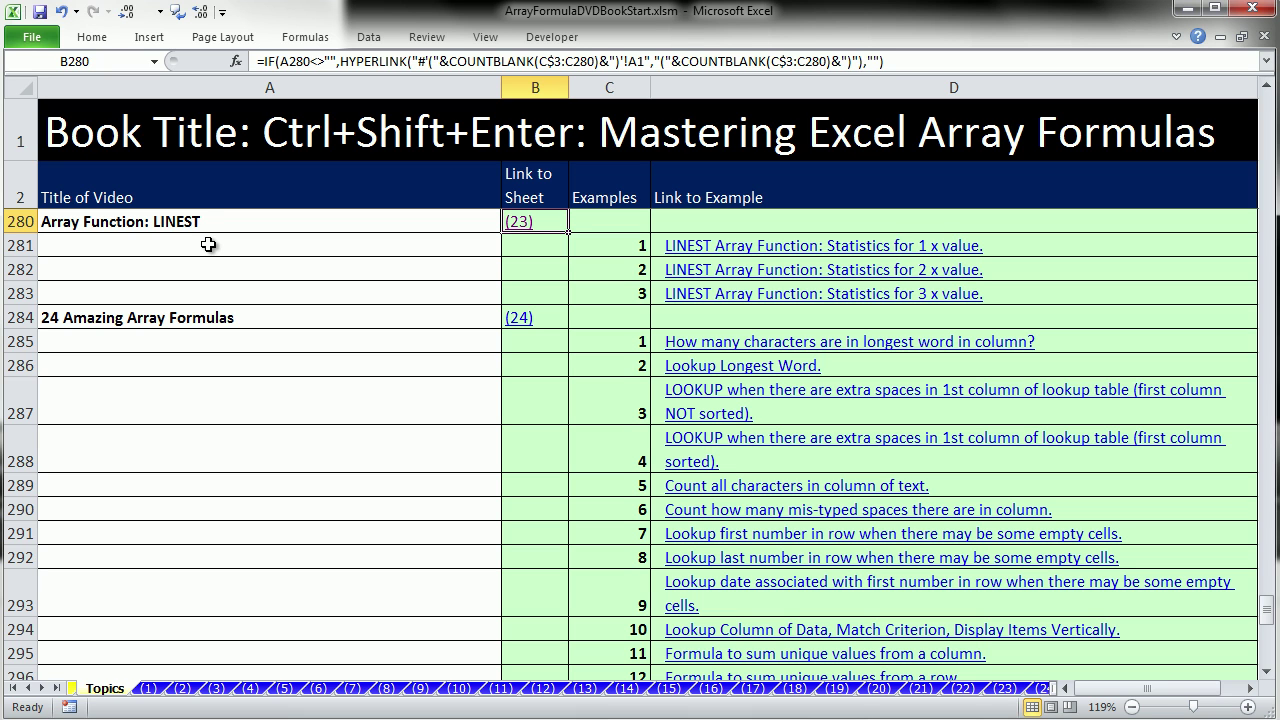
pyautogui.click(519, 222)
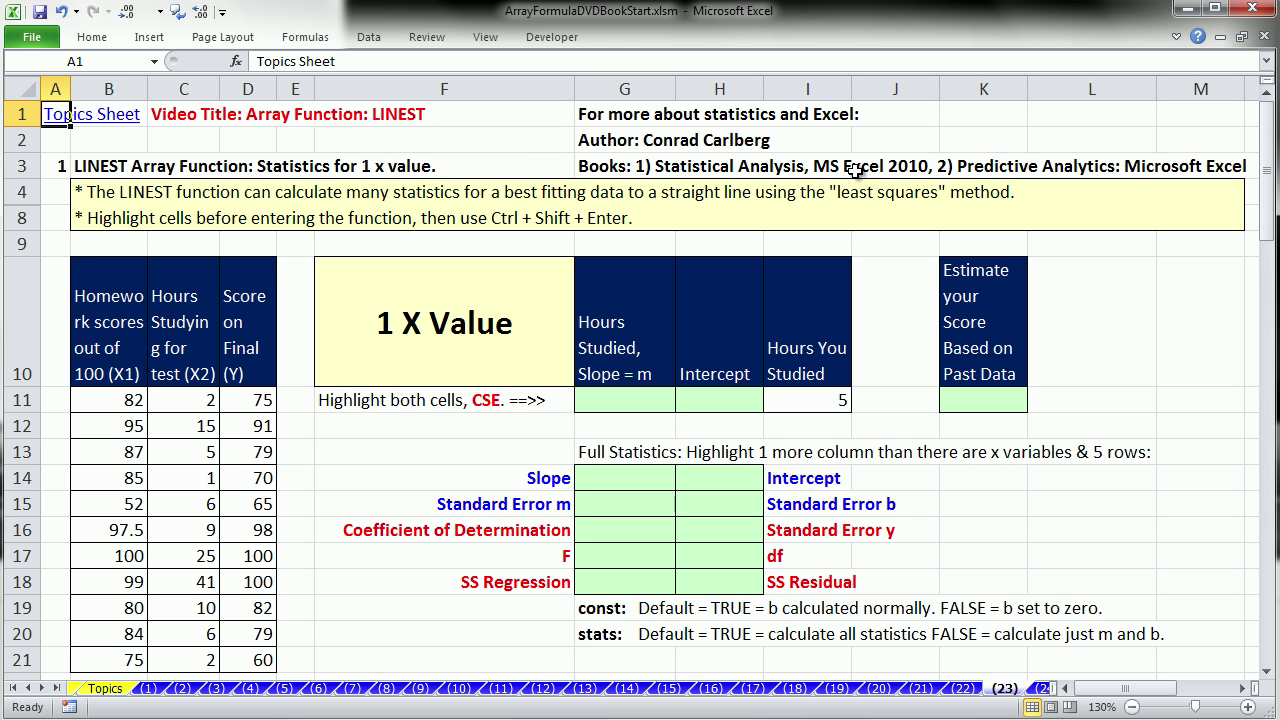
pyautogui.click(612, 396)
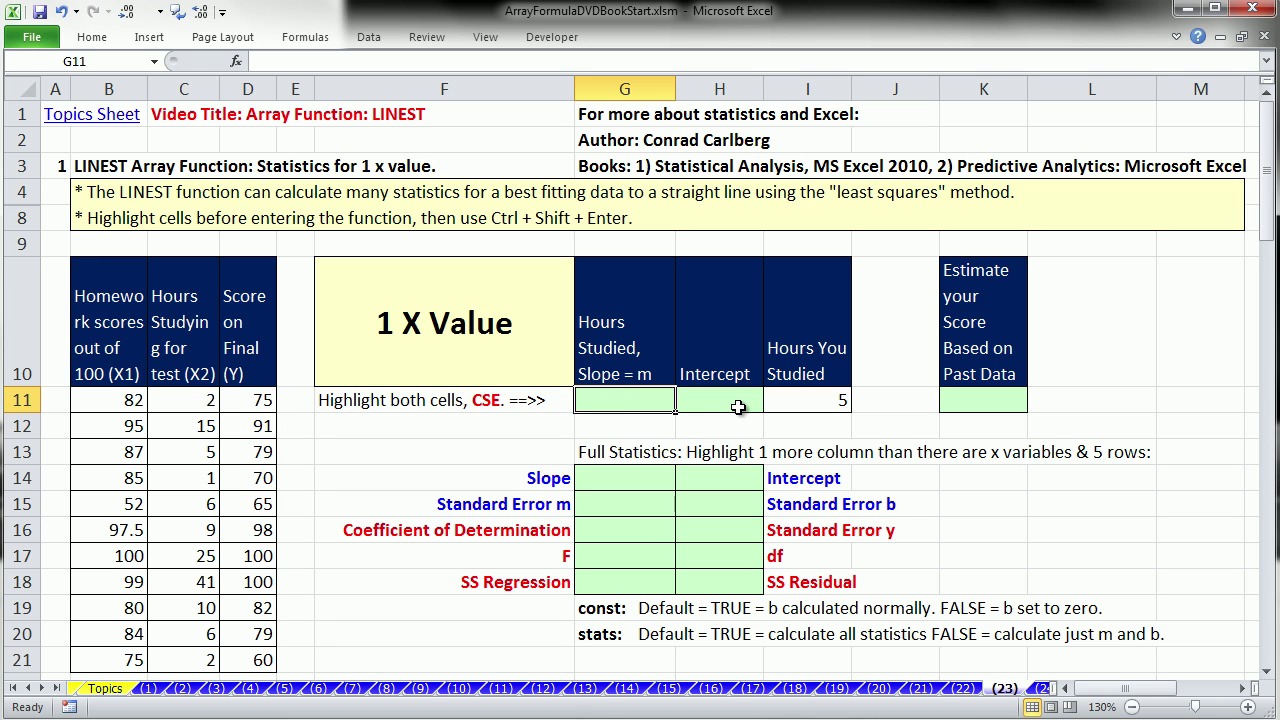
pyautogui.click(804, 399)
pyautogui.click(970, 399)
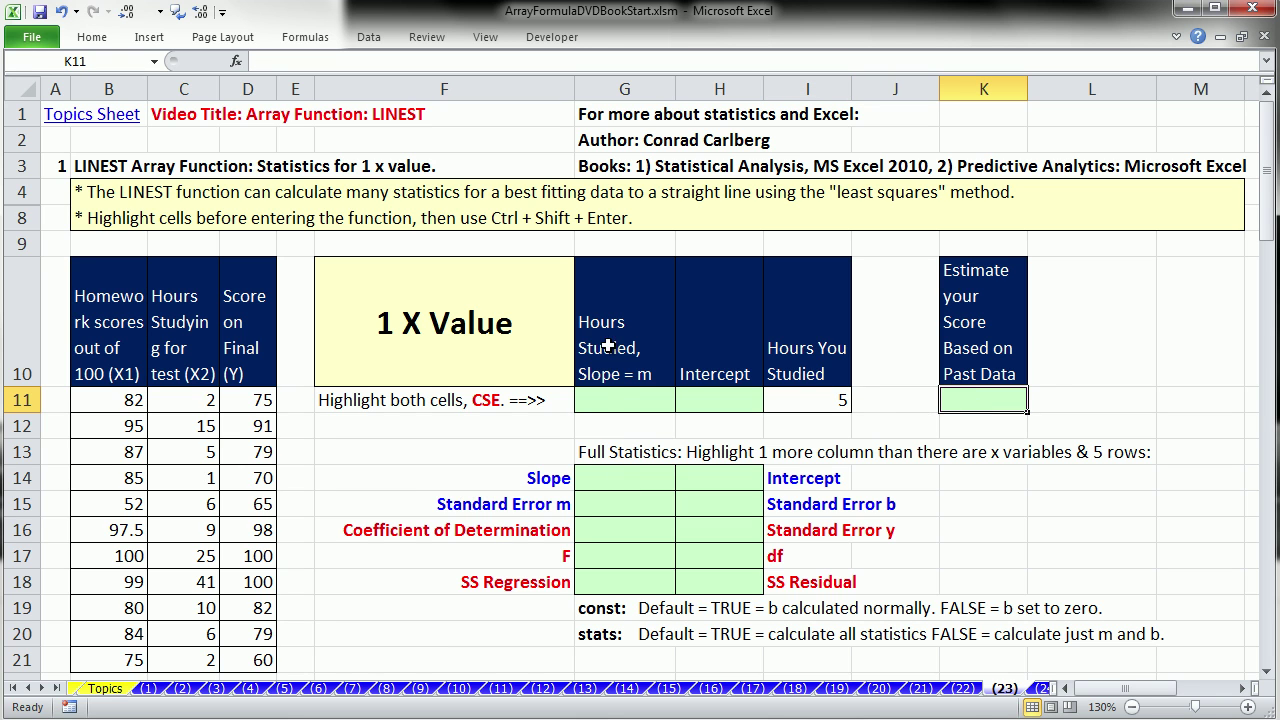
pyautogui.click(606, 396)
pyautogui.click(680, 400)
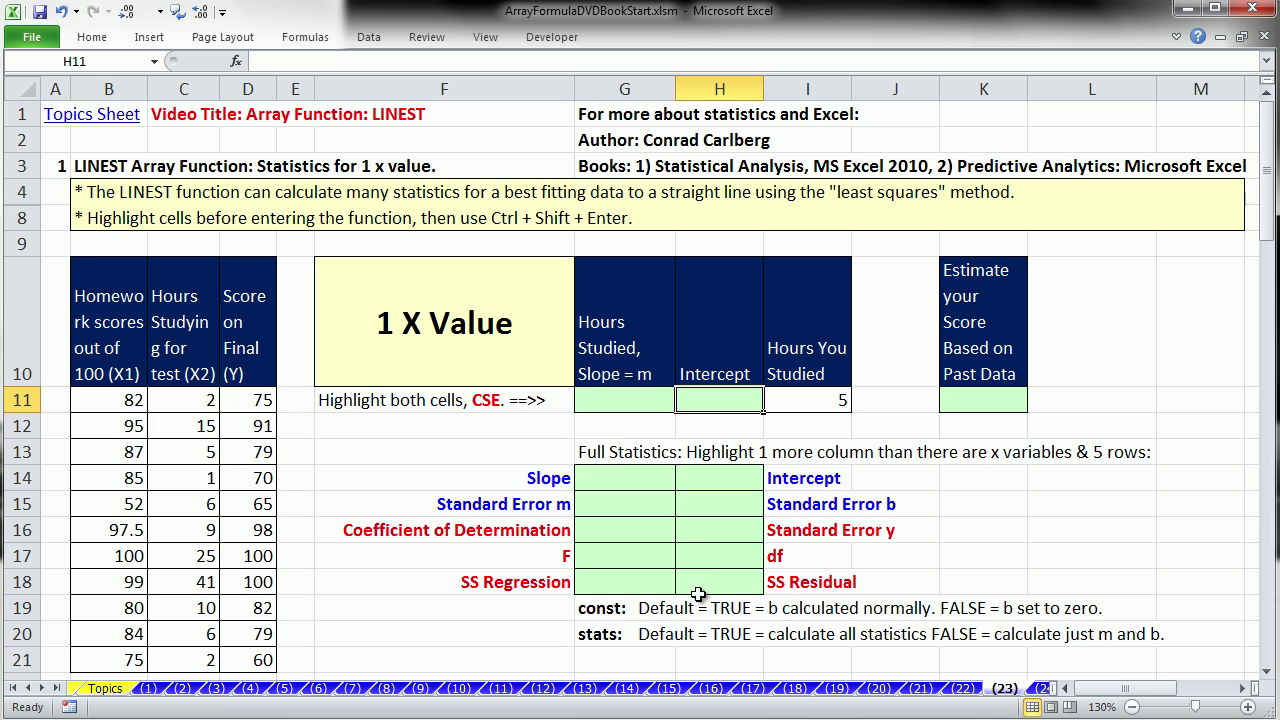
pyautogui.moveTo(622, 478); pyautogui.dragTo(724, 582)
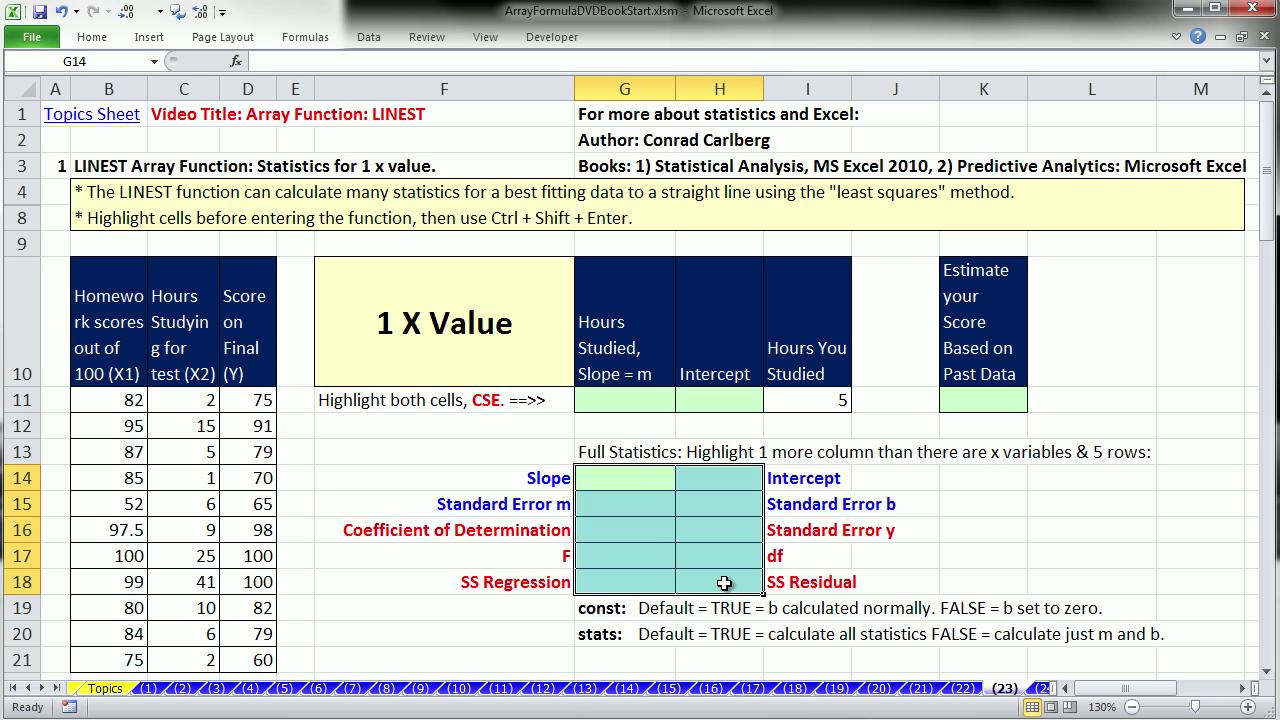
pyautogui.click(612, 402)
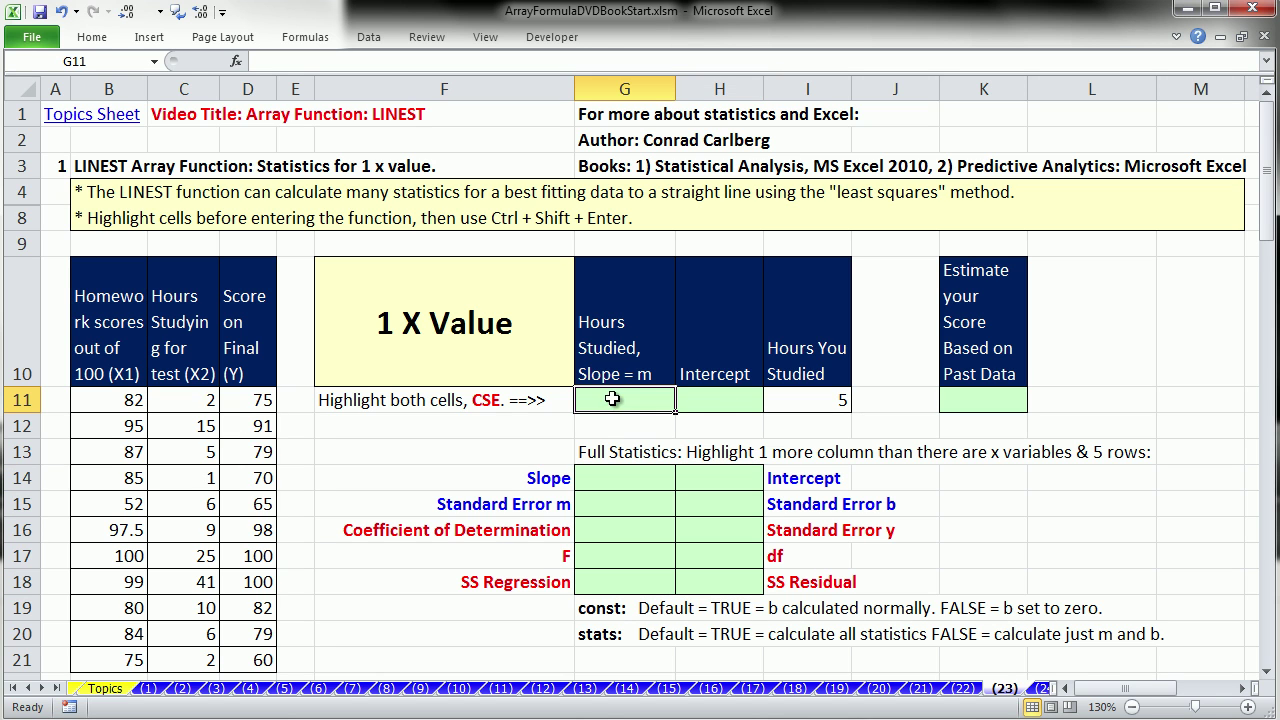
pyautogui.click(742, 402)
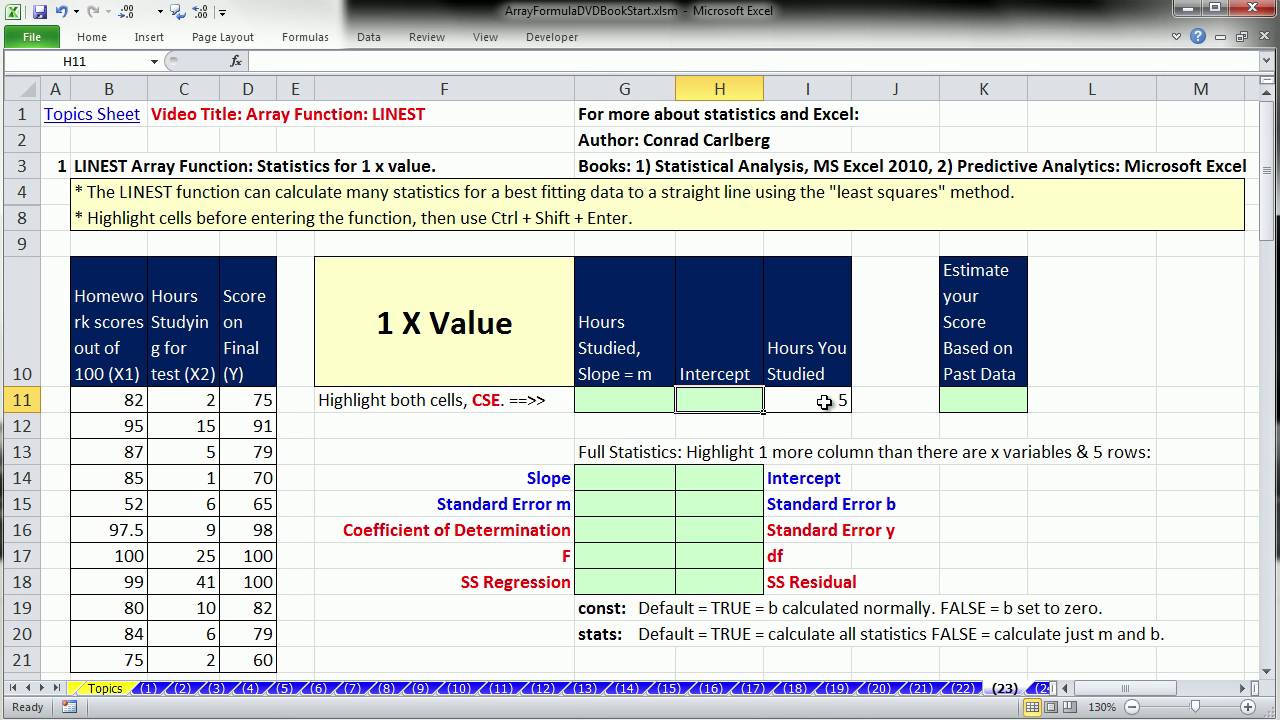
pyautogui.moveTo(190, 322); pyautogui.dragTo(189, 652)
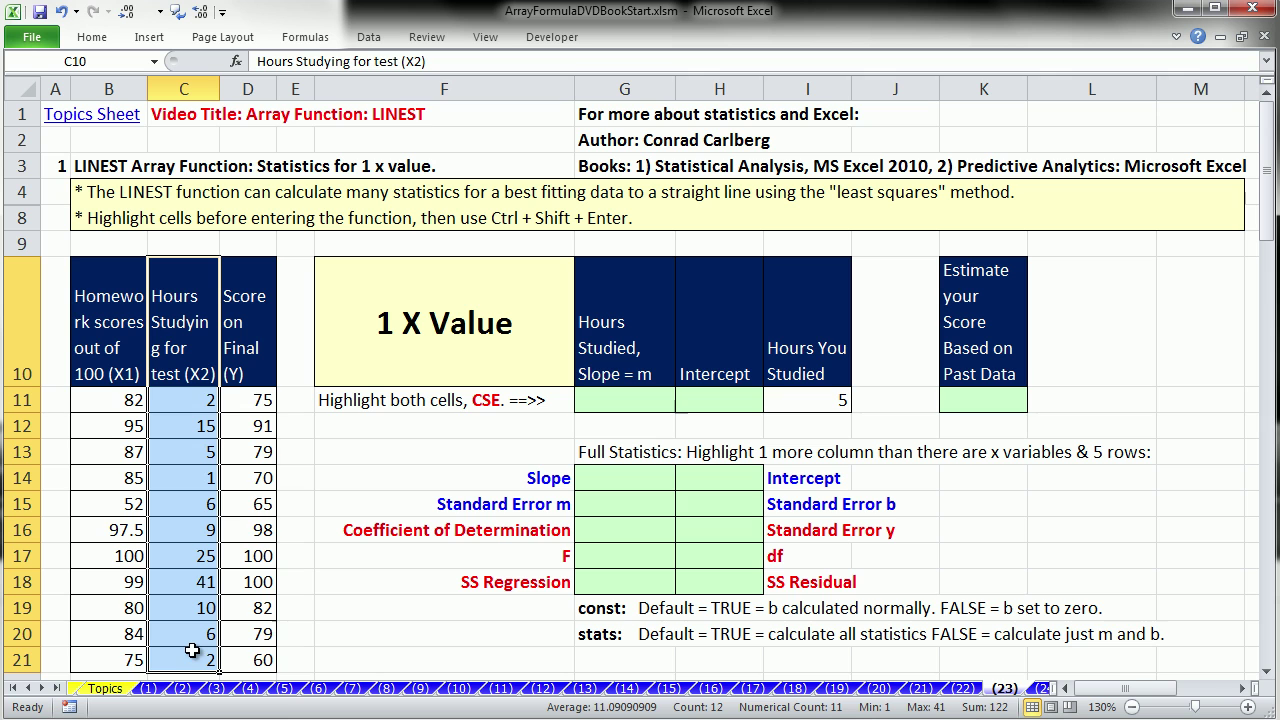
pyautogui.moveTo(258, 352); pyautogui.dragTo(258, 652)
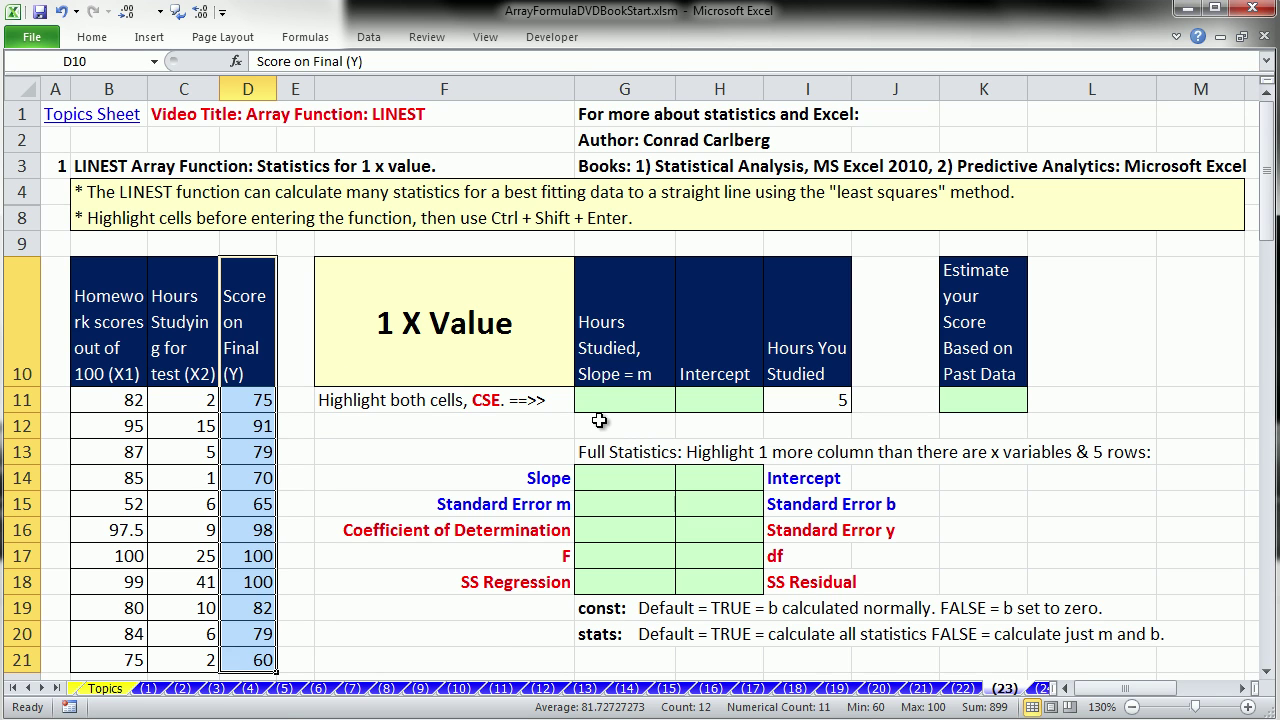
pyautogui.moveTo(610, 400); pyautogui.dragTo(697, 399)
pyautogui.moveTo(590, 475); pyautogui.dragTo(723, 584)
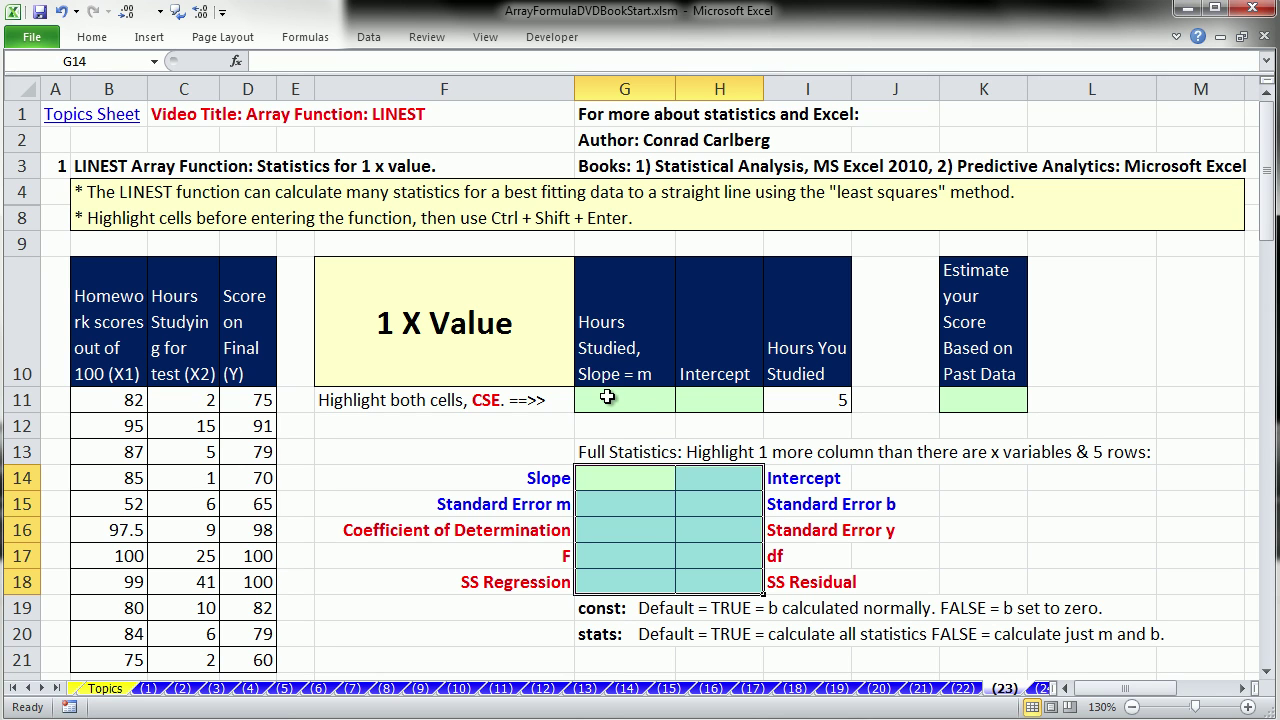
# Array-enter =LINEST(D11:D21,C11:C21) in G11:H11, giving slope 0.8842001 and intercept 71.92069
pyautogui.moveTo(607, 397); pyautogui.dragTo(722, 400)
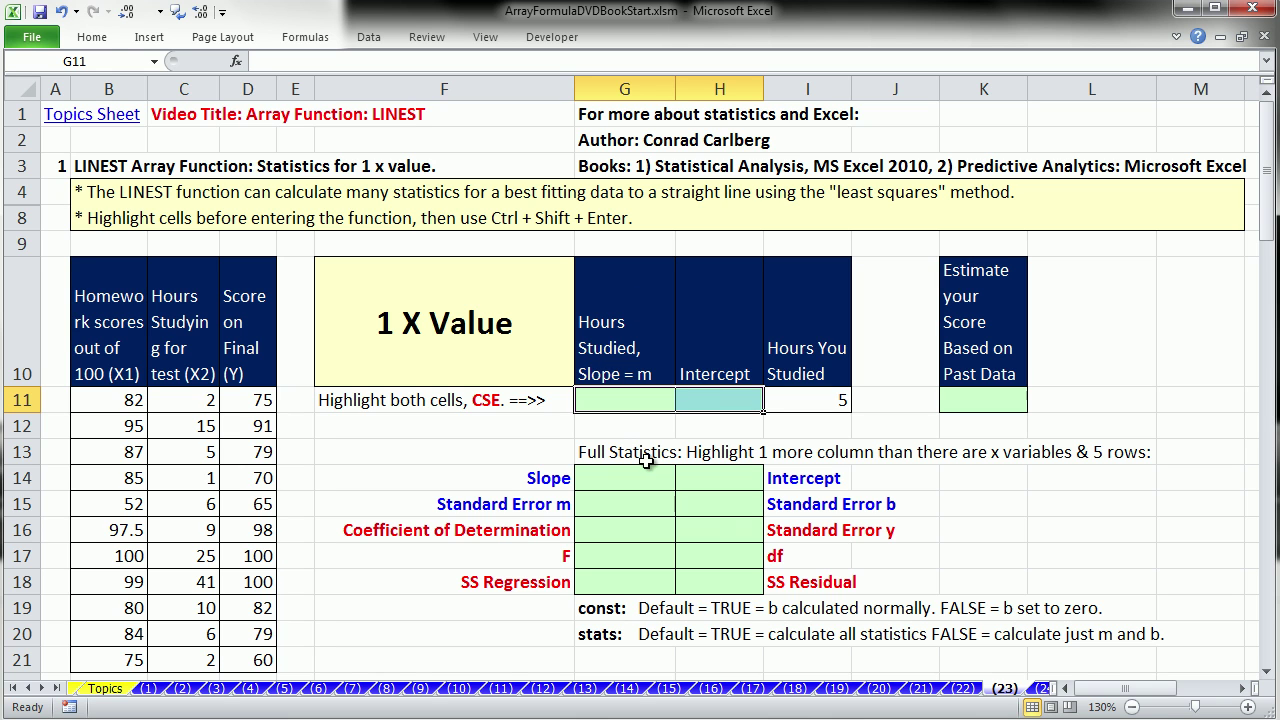
pyautogui.write('=lin')
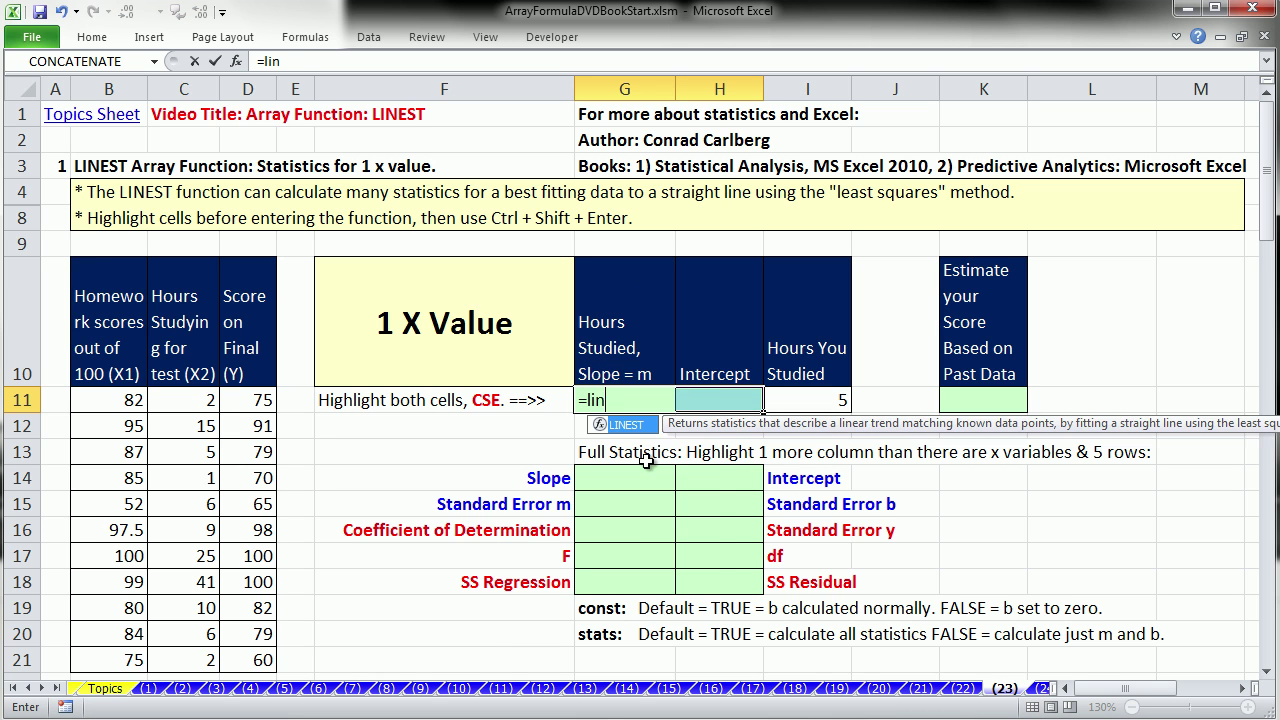
pyautogui.press('Tab')
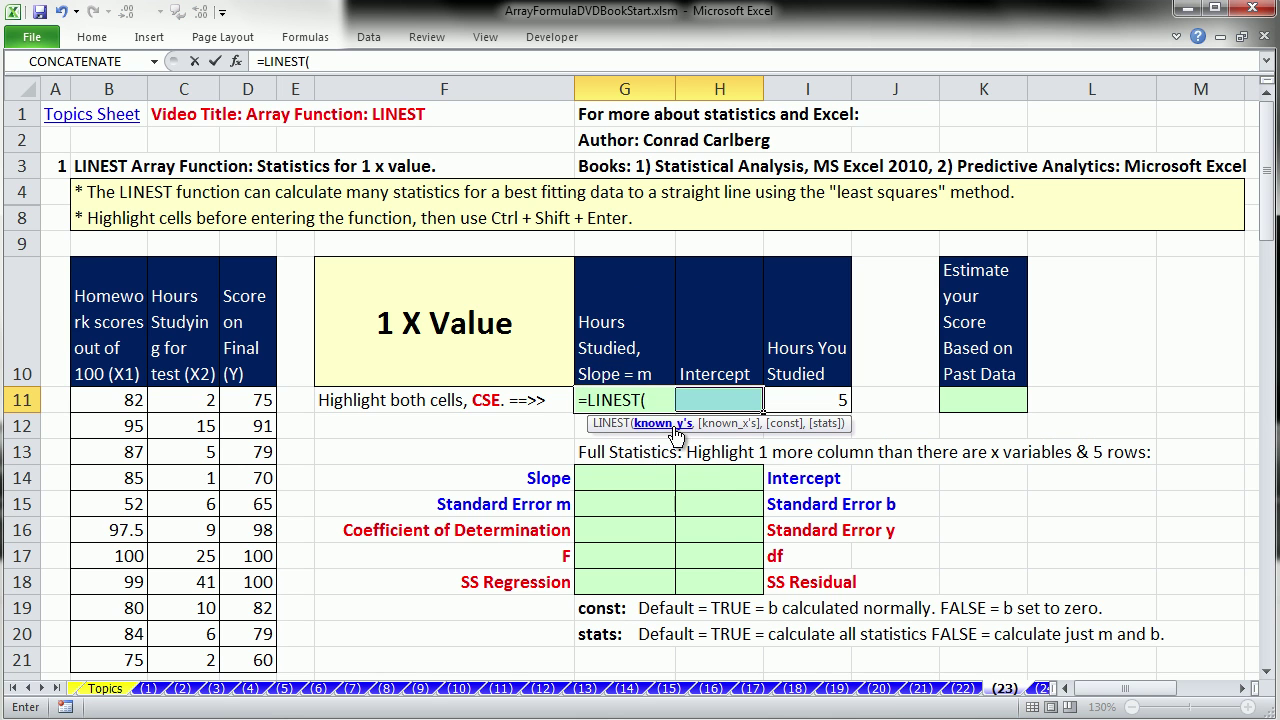
pyautogui.moveTo(245, 400); pyautogui.dragTo(250, 660)
pyautogui.write(',')
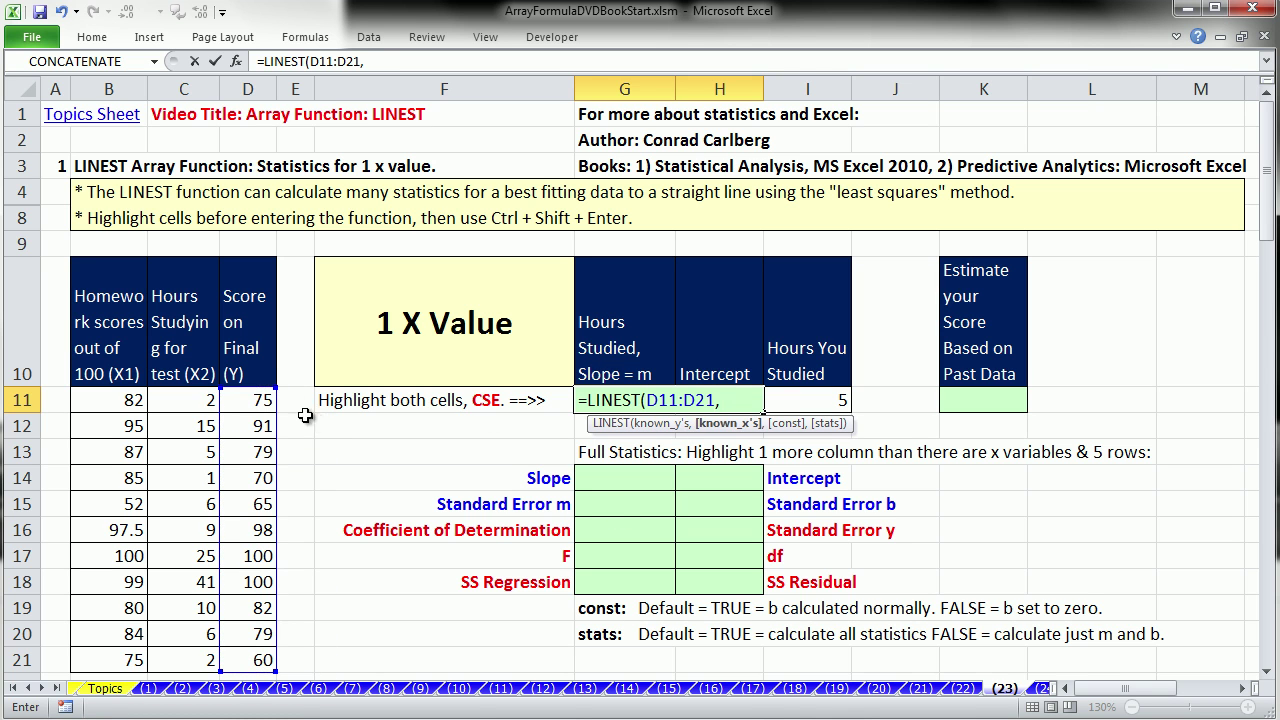
pyautogui.moveTo(189, 403); pyautogui.dragTo(195, 658)
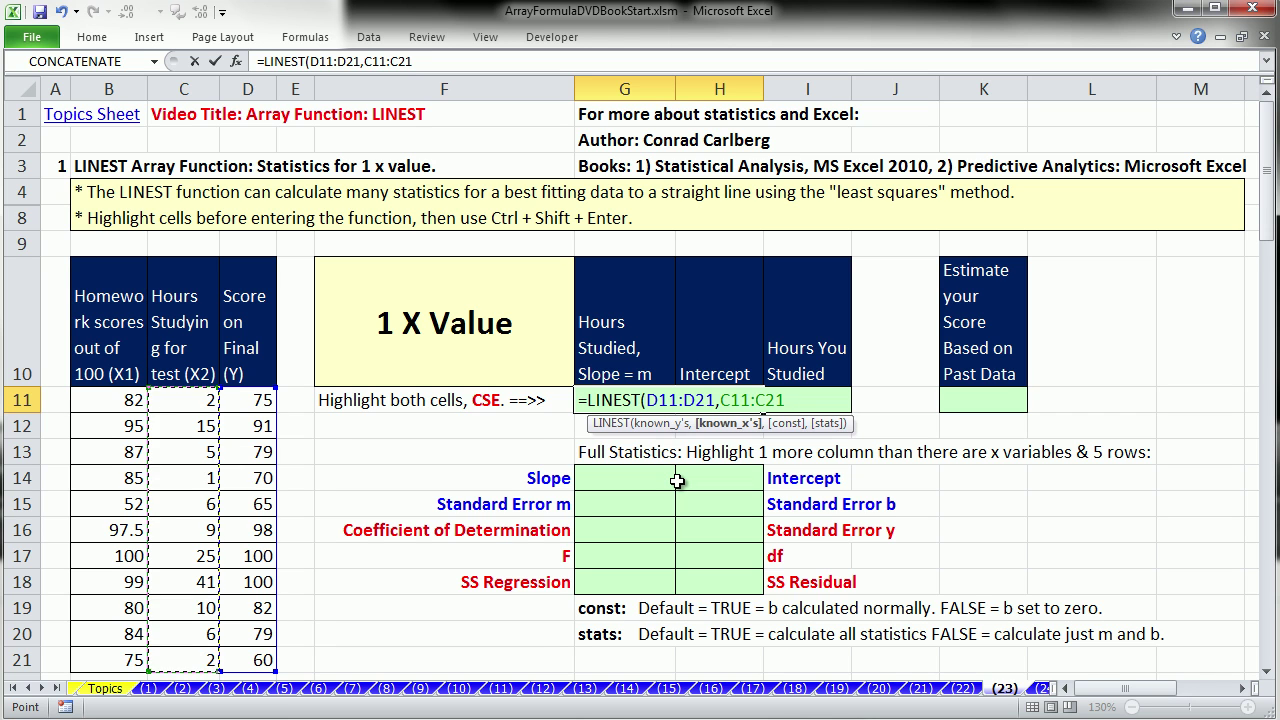
pyautogui.write(')')
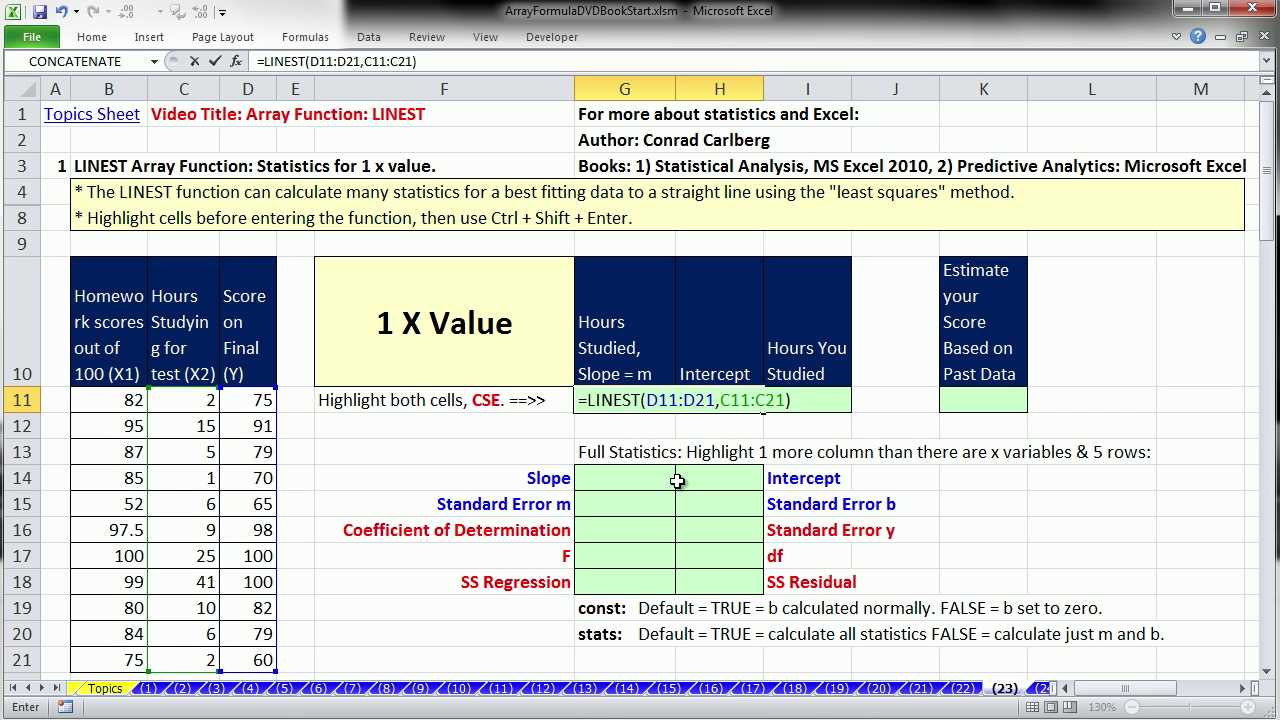
pyautogui.hotkey('ctrl', 'shift', 'Return')
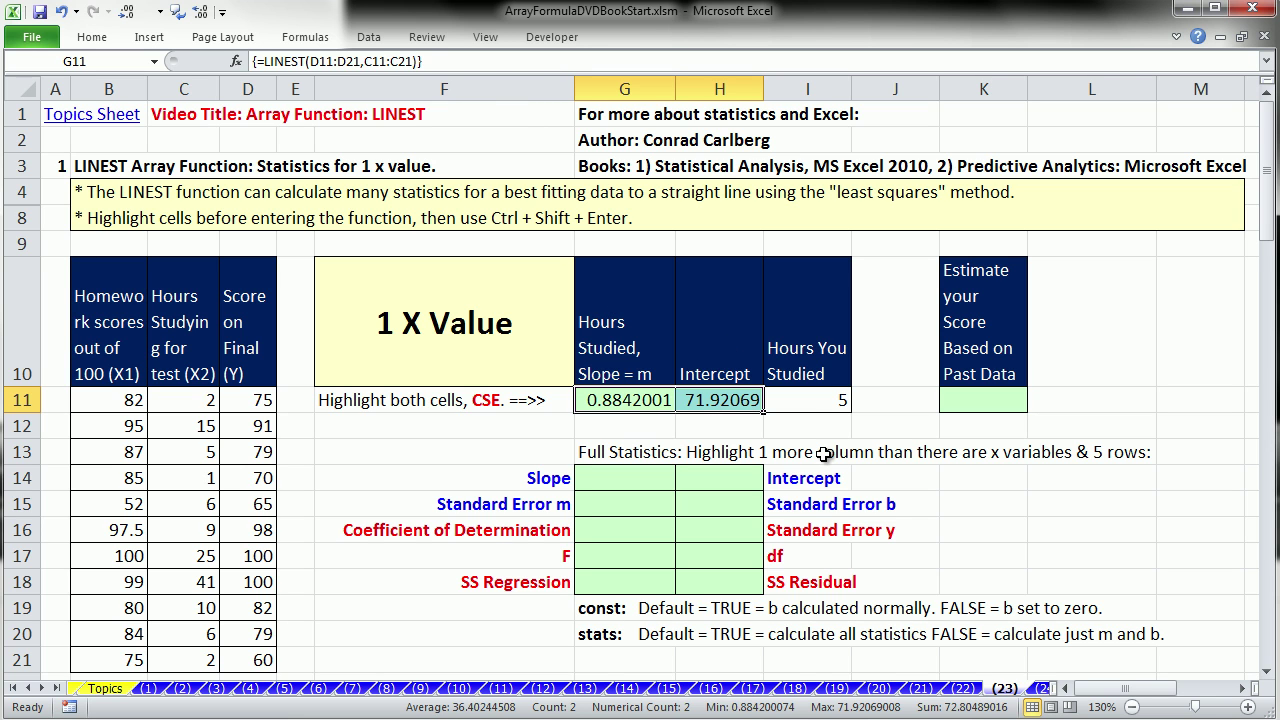
# Enter =H11+G11*I11 in K11 to estimate the final score from hours studied
pyautogui.click(985, 402)
pyautogui.write('=')
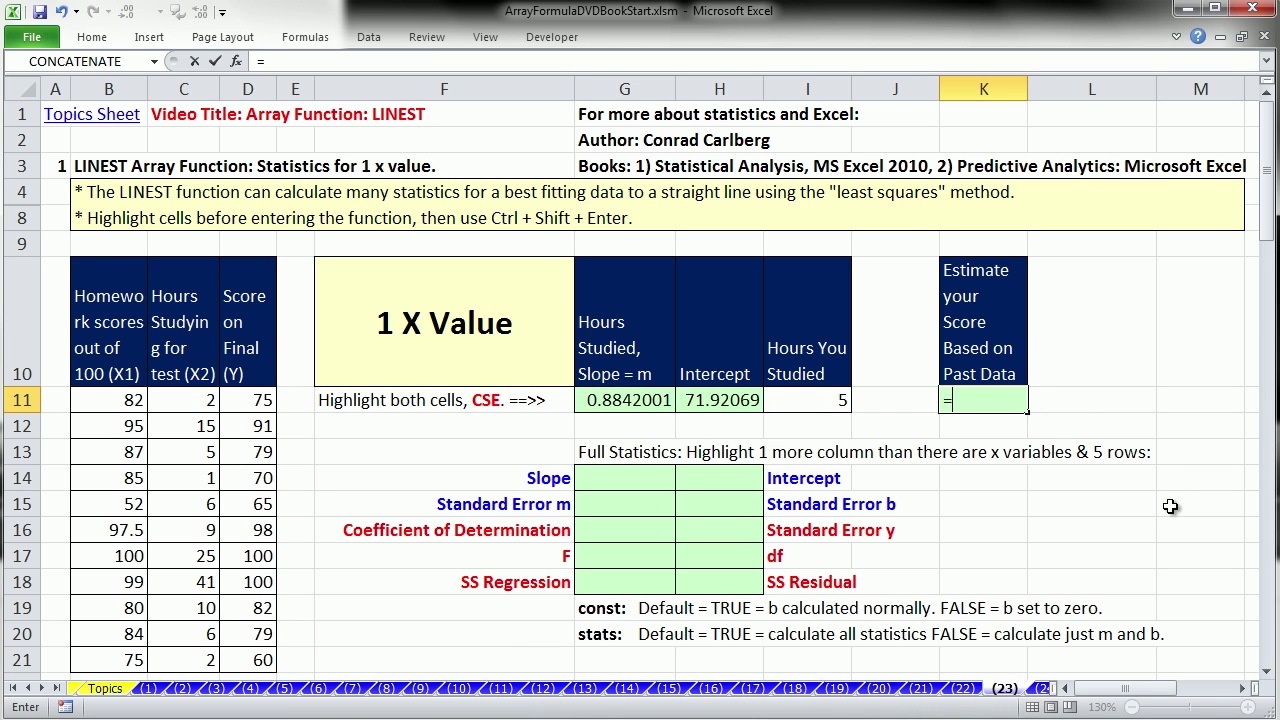
pyautogui.click(724, 402)
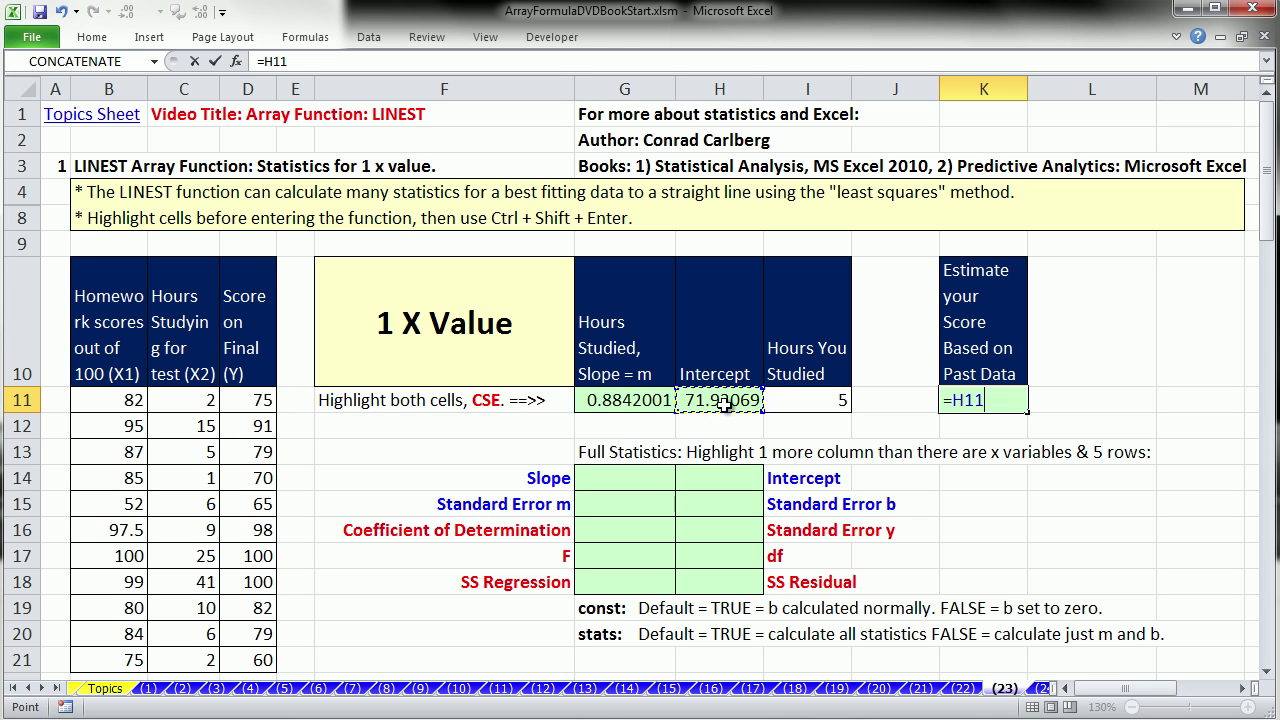
pyautogui.write('+')
pyautogui.click(622, 401)
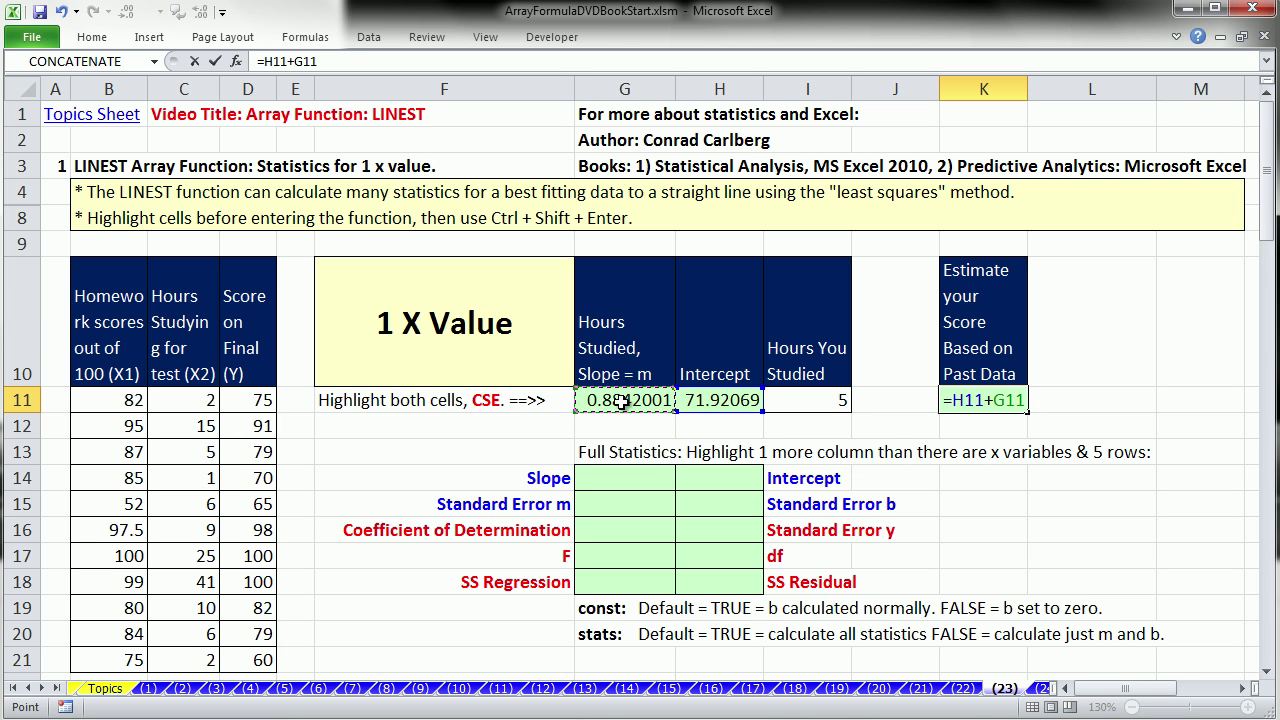
pyautogui.write('*')
pyautogui.click(829, 405)
pyautogui.hotkey('ctrl', 'Return')
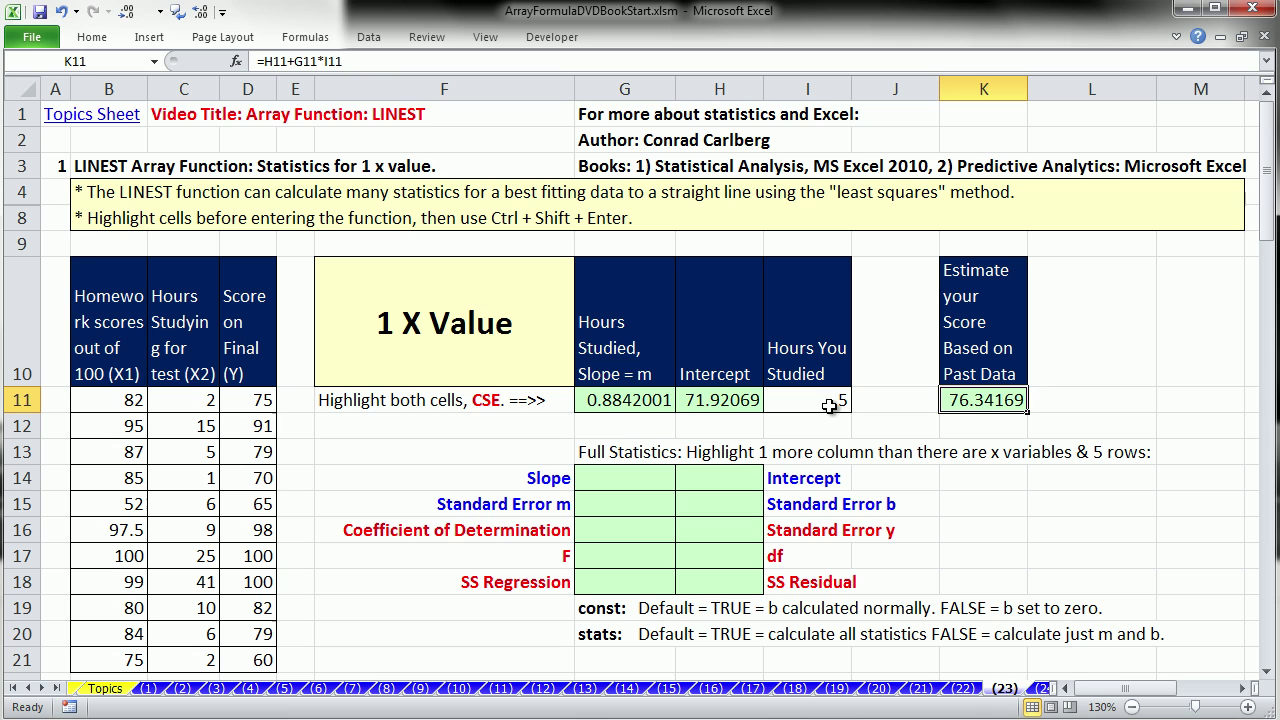
# Test the estimate with 10 hours in I11, then undo back to 5 hours
pyautogui.click(829, 405)
pyautogui.write('10')
pyautogui.hotkey('ctrl', 'Return')
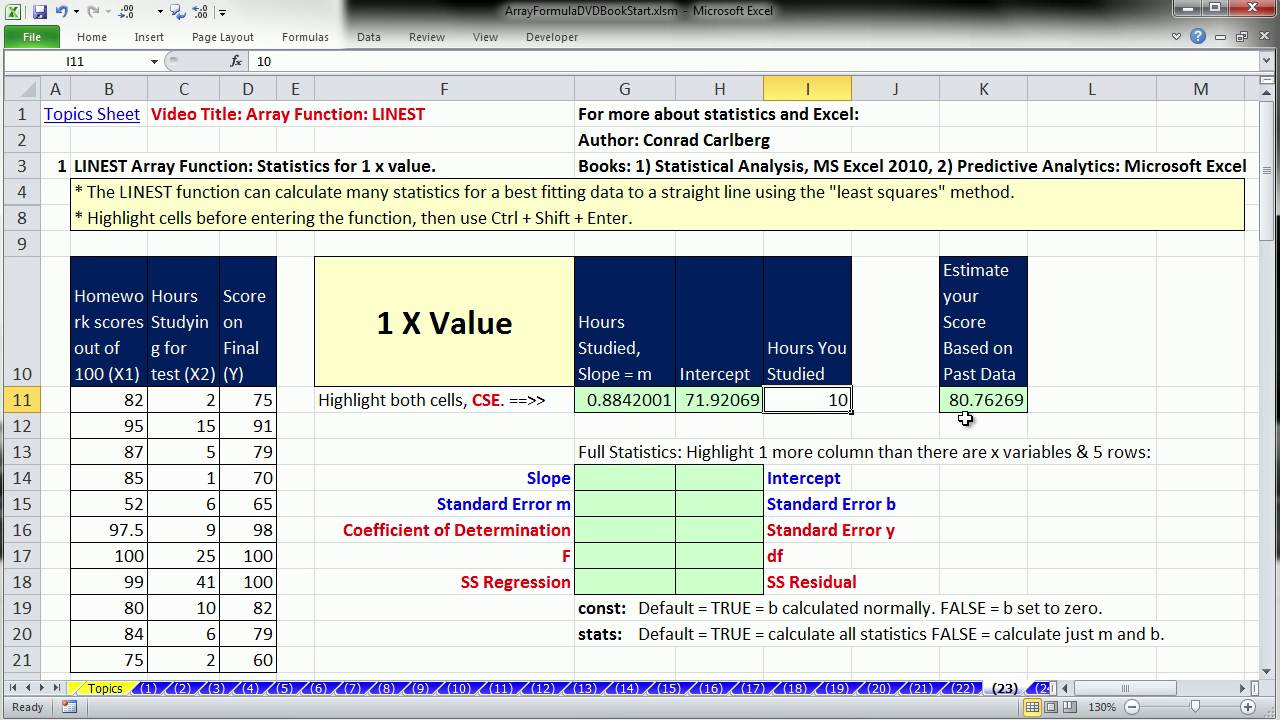
pyautogui.hotkey('ctrl', 'z')
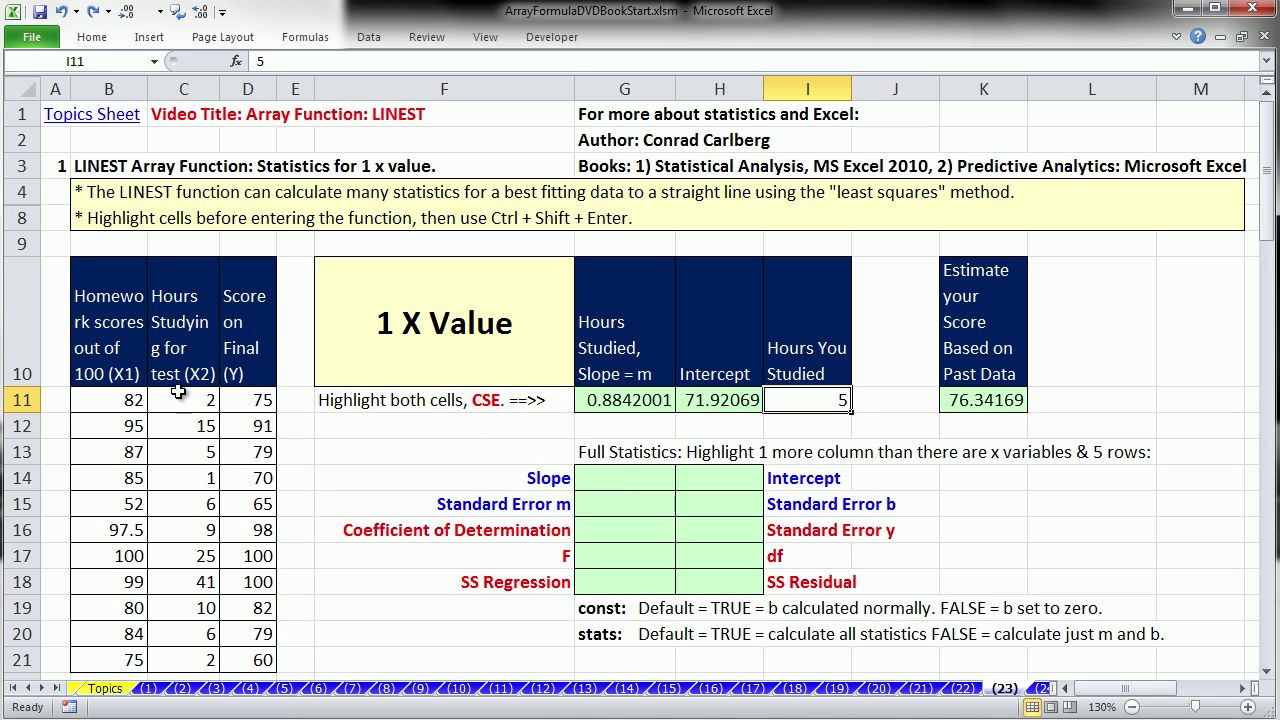
# Select the G14:H18 block and begin LINEST of final scores D11:D21 against hours C11:C21
pyautogui.moveTo(179, 393); pyautogui.dragTo(198, 652)
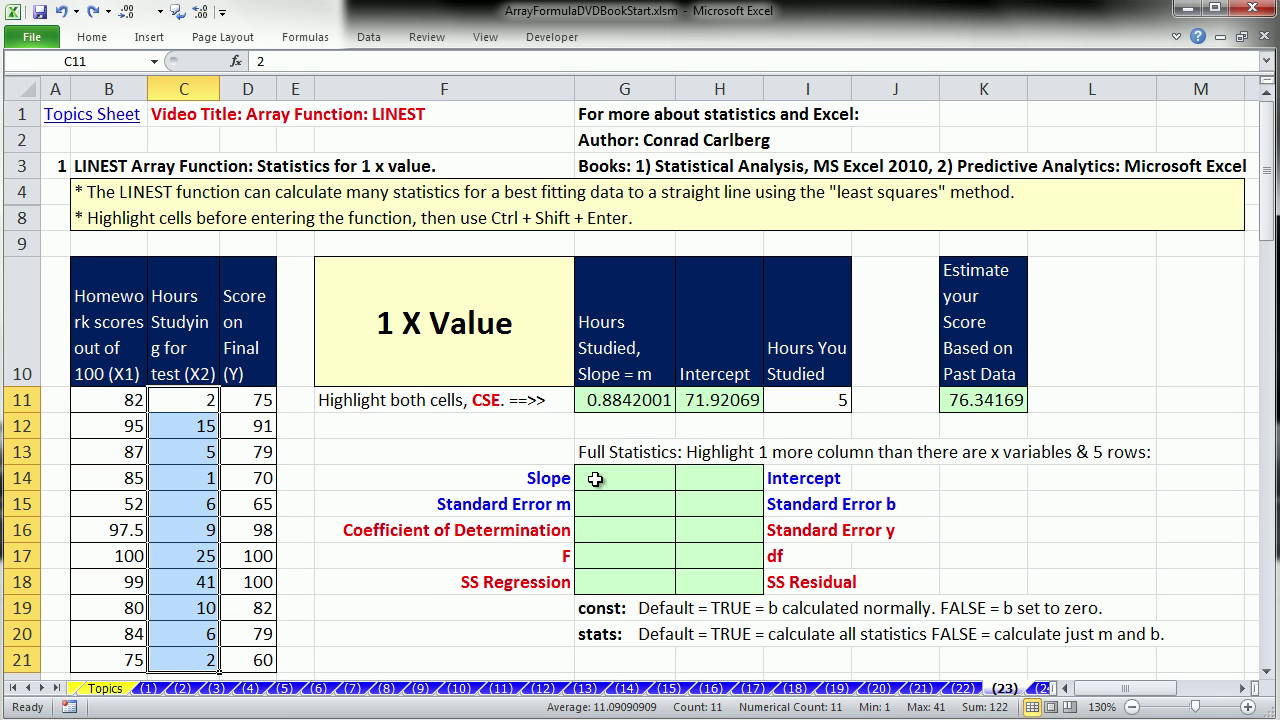
pyautogui.moveTo(595, 480); pyautogui.dragTo(698, 586)
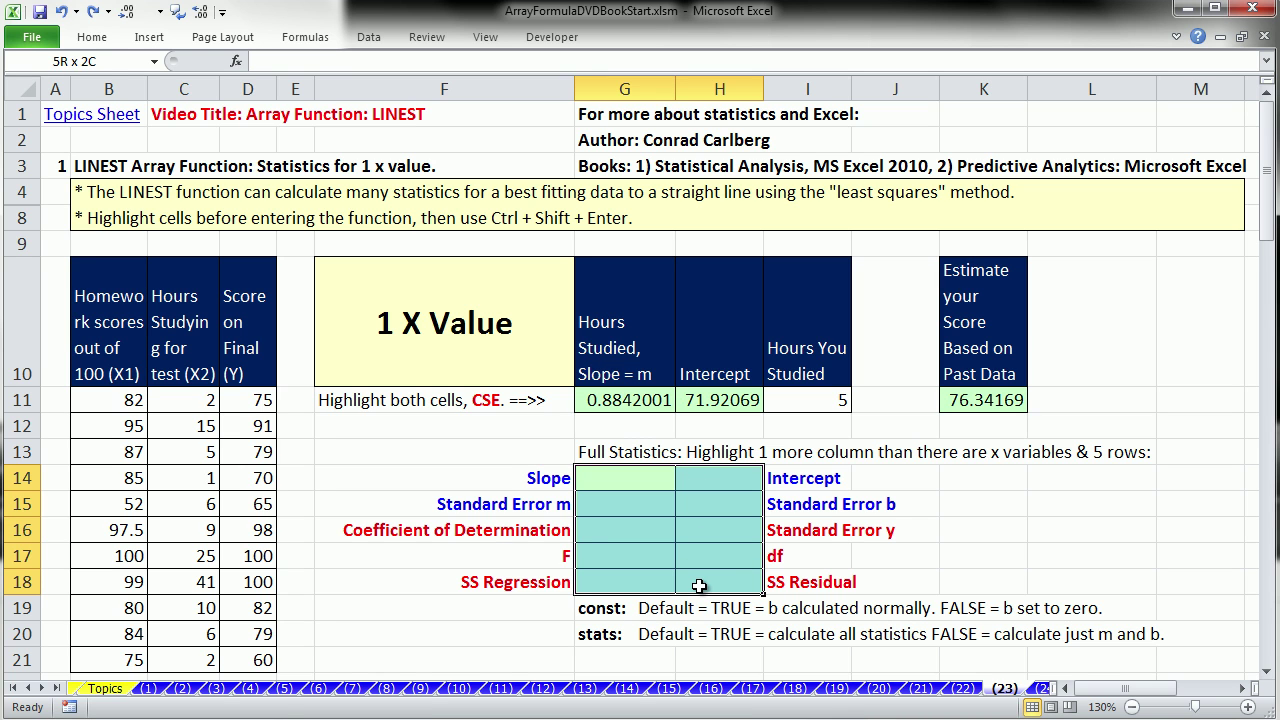
pyautogui.write('=lin')
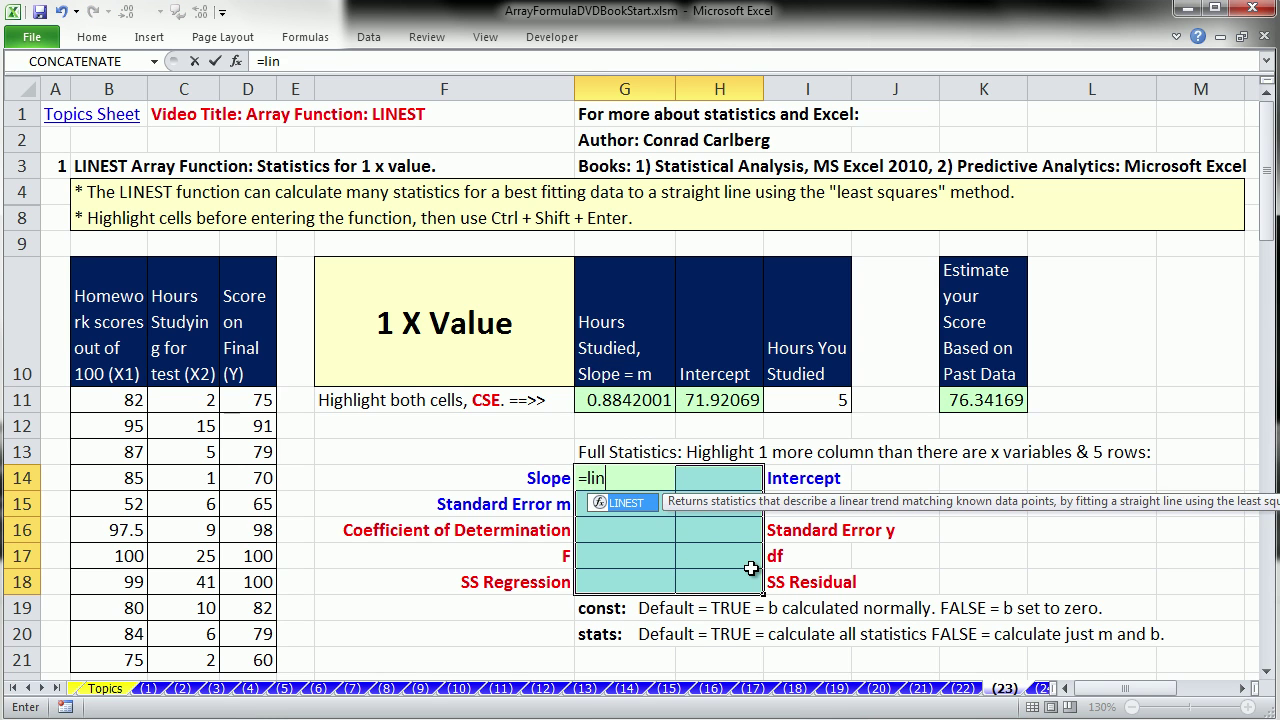
pyautogui.press('Tab')
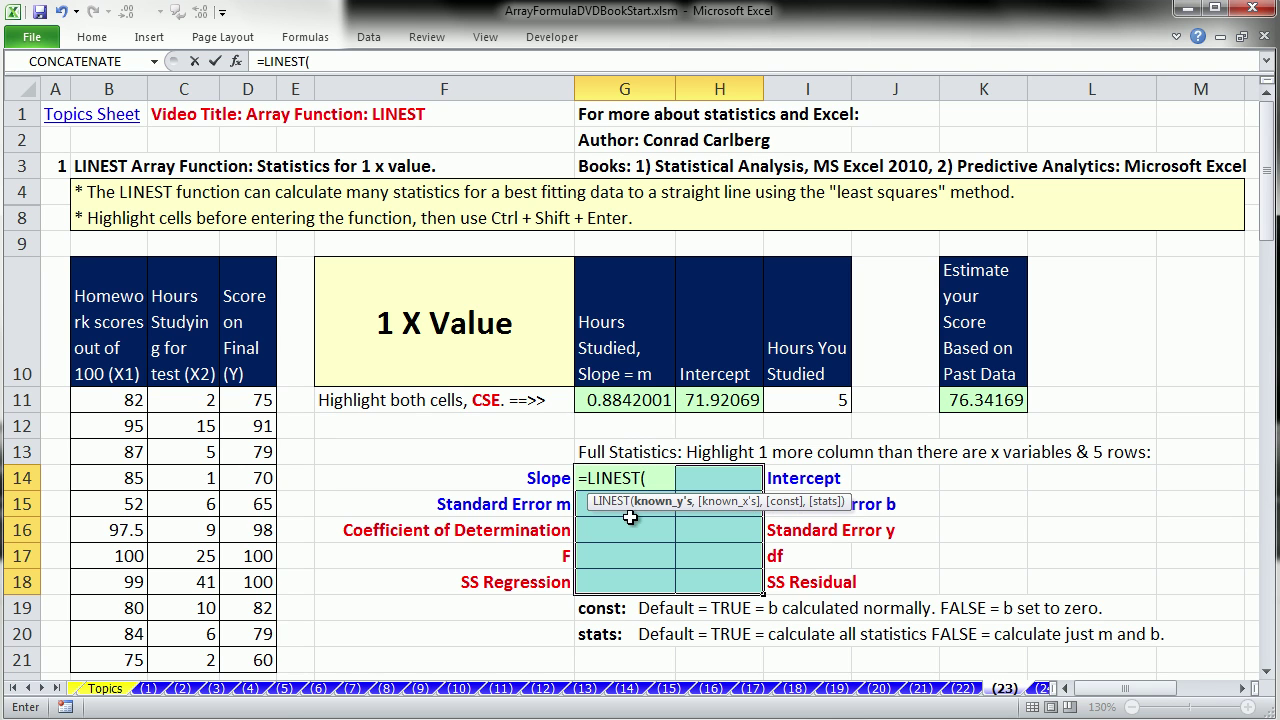
pyautogui.moveTo(248, 401); pyautogui.dragTo(260, 657)
pyautogui.write(',')
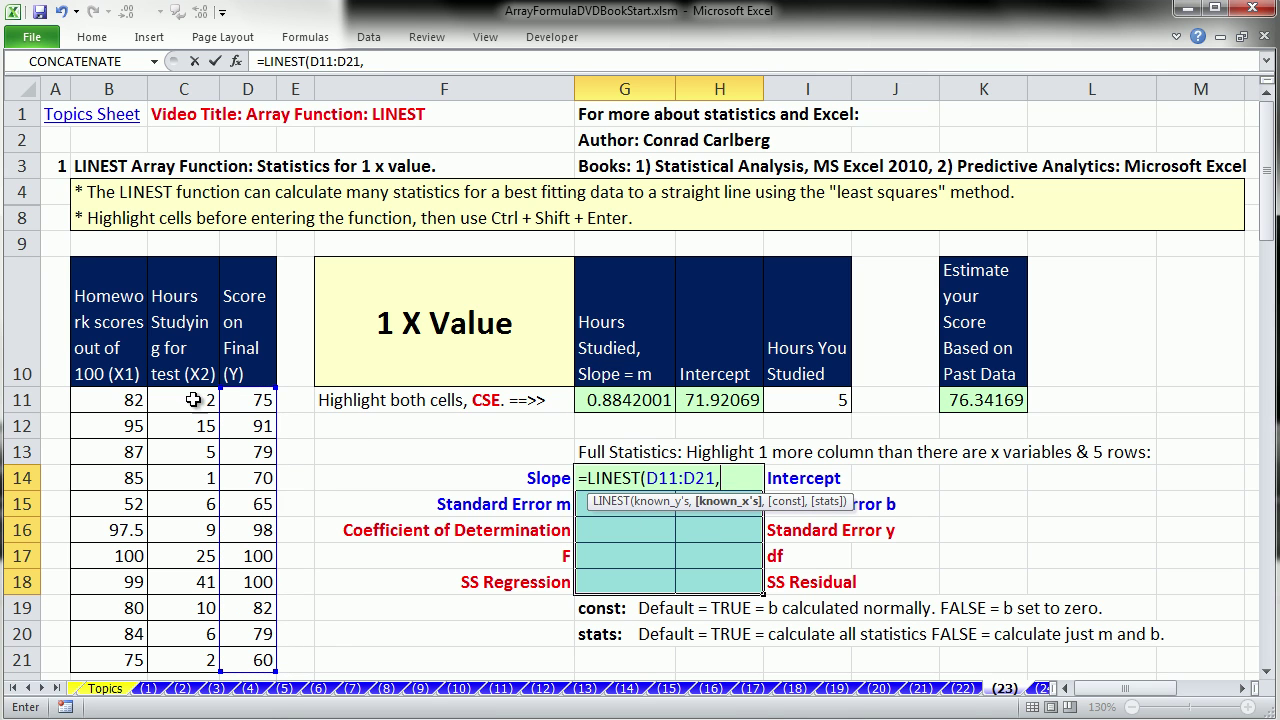
pyautogui.moveTo(196, 400); pyautogui.dragTo(210, 658)
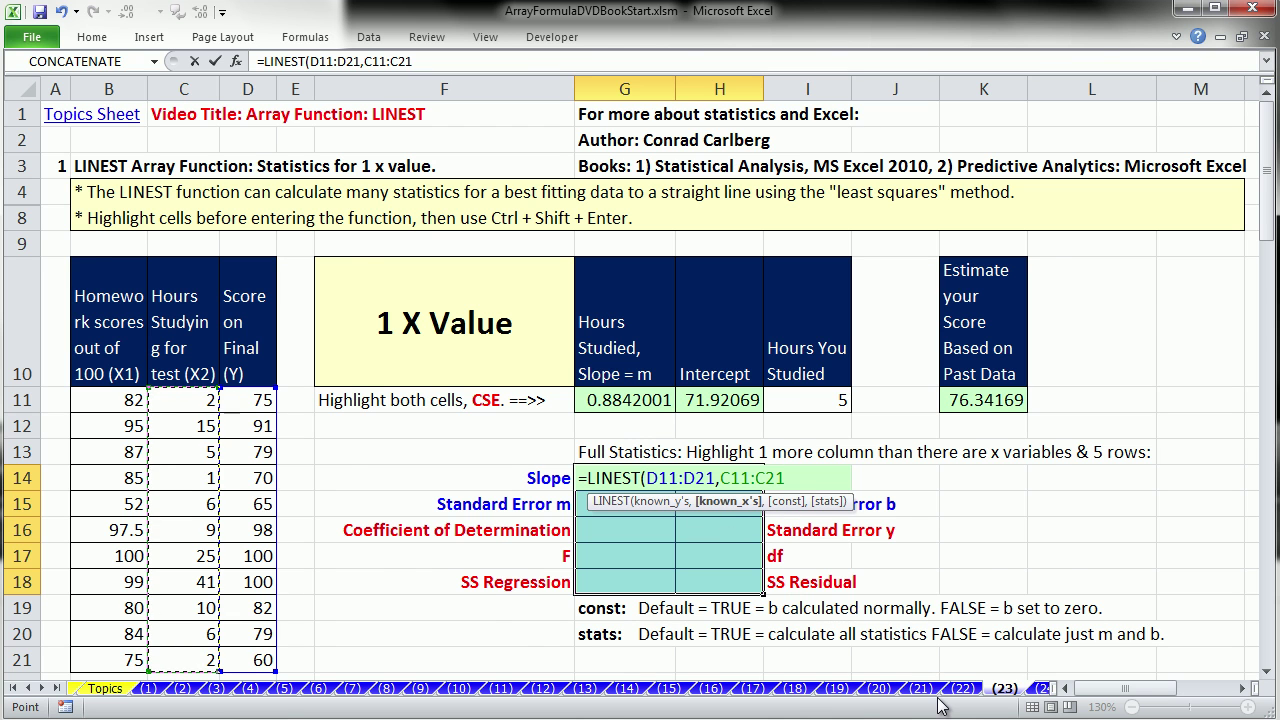
# Set const and stats to TRUE and array-enter, returning R² 0.5818976, F 12.525826, df 9
pyautogui.write(',')
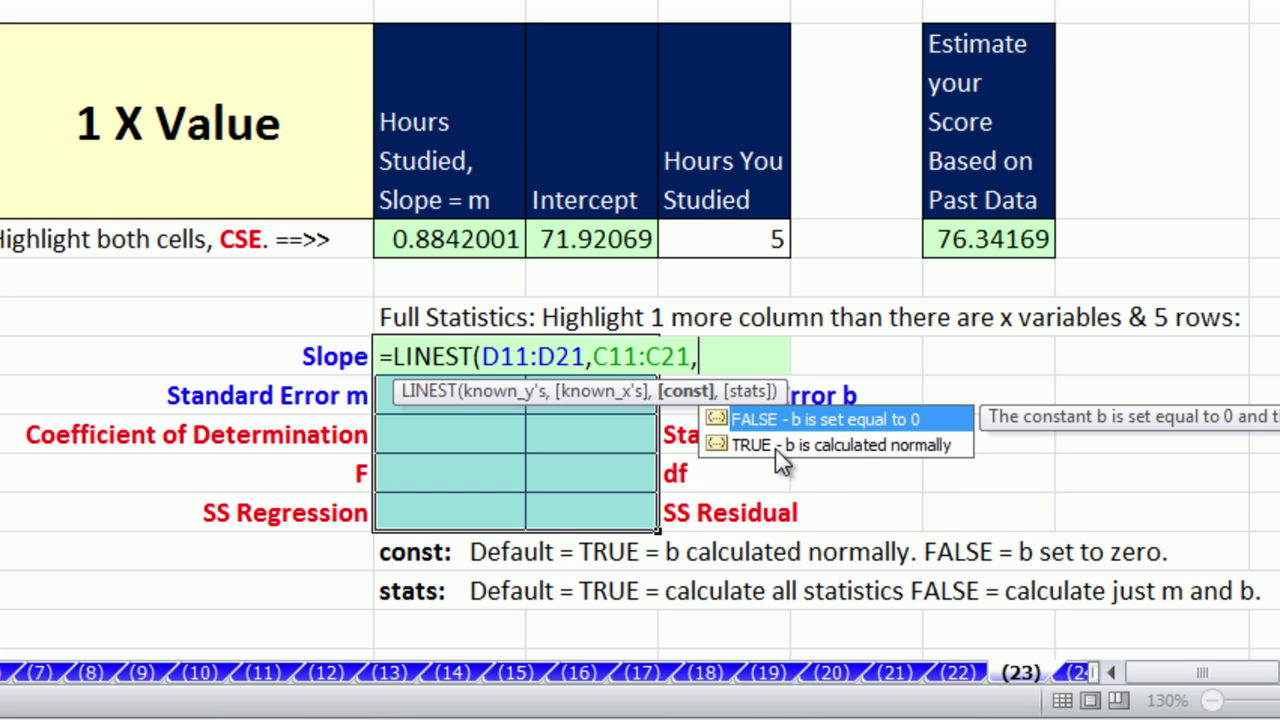
pyautogui.doubleClick(755, 446)
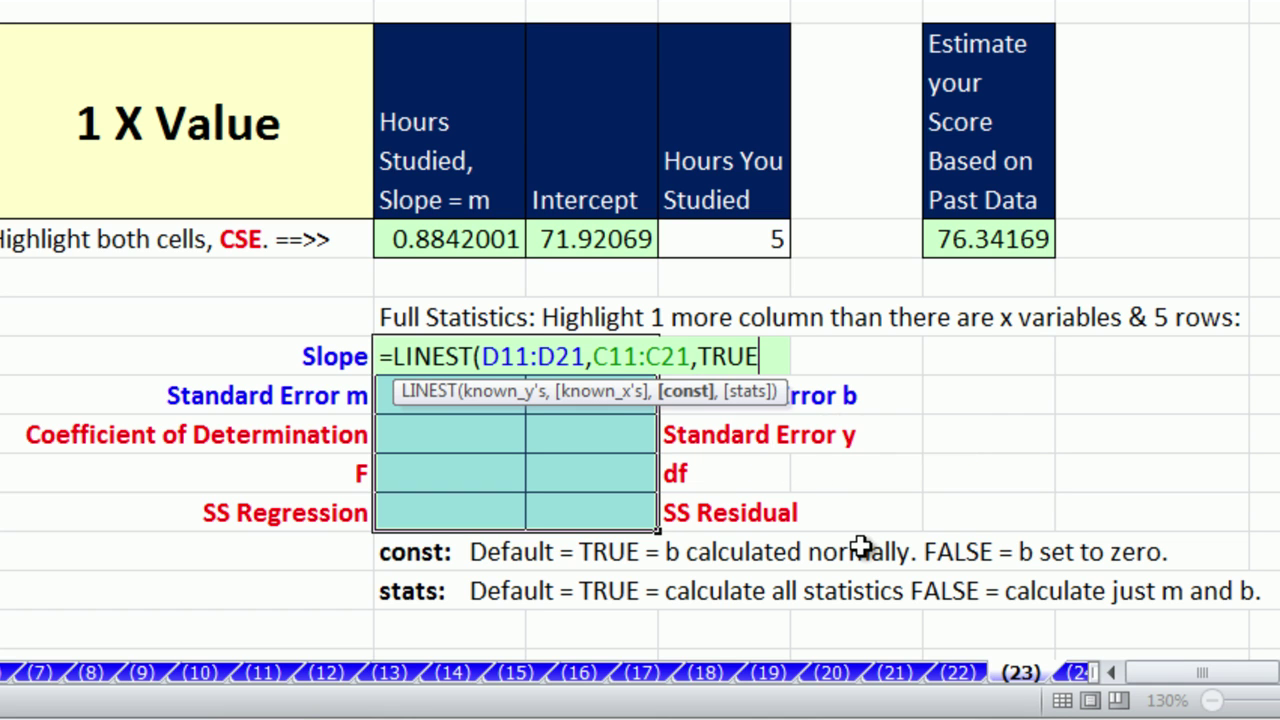
pyautogui.write(',')
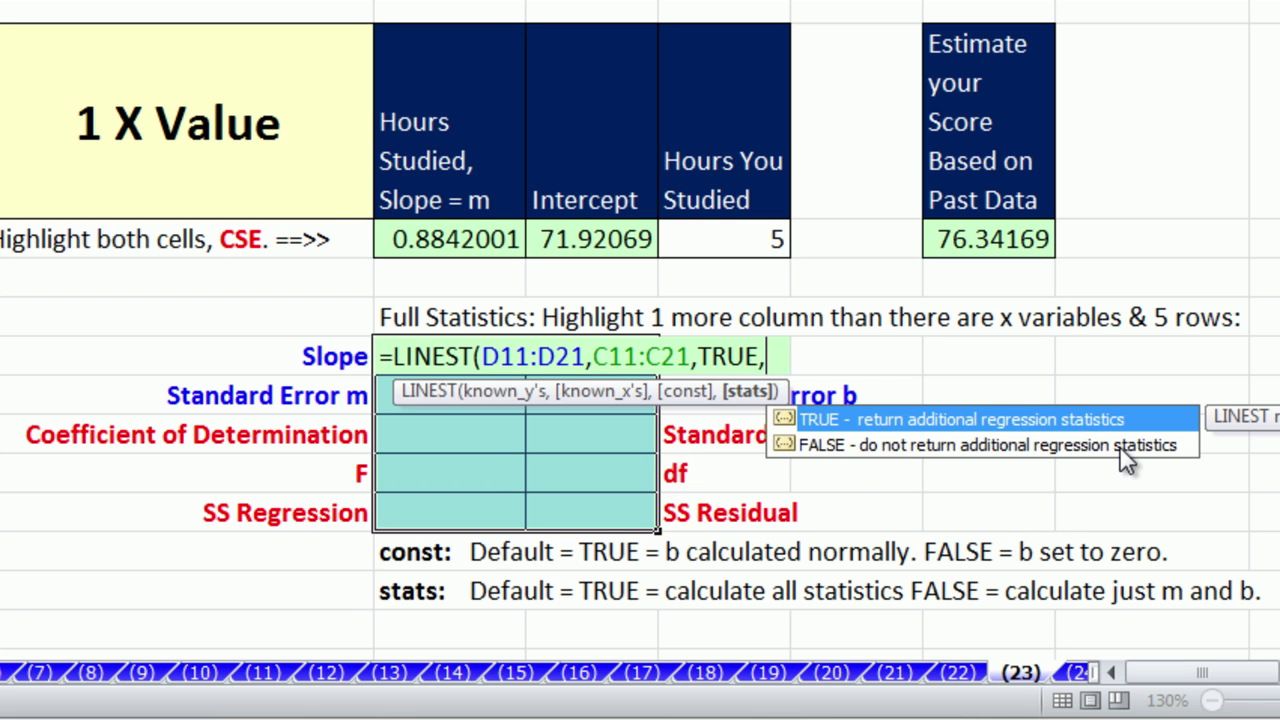
pyautogui.write('true')
pyautogui.doubleClick(919, 420)
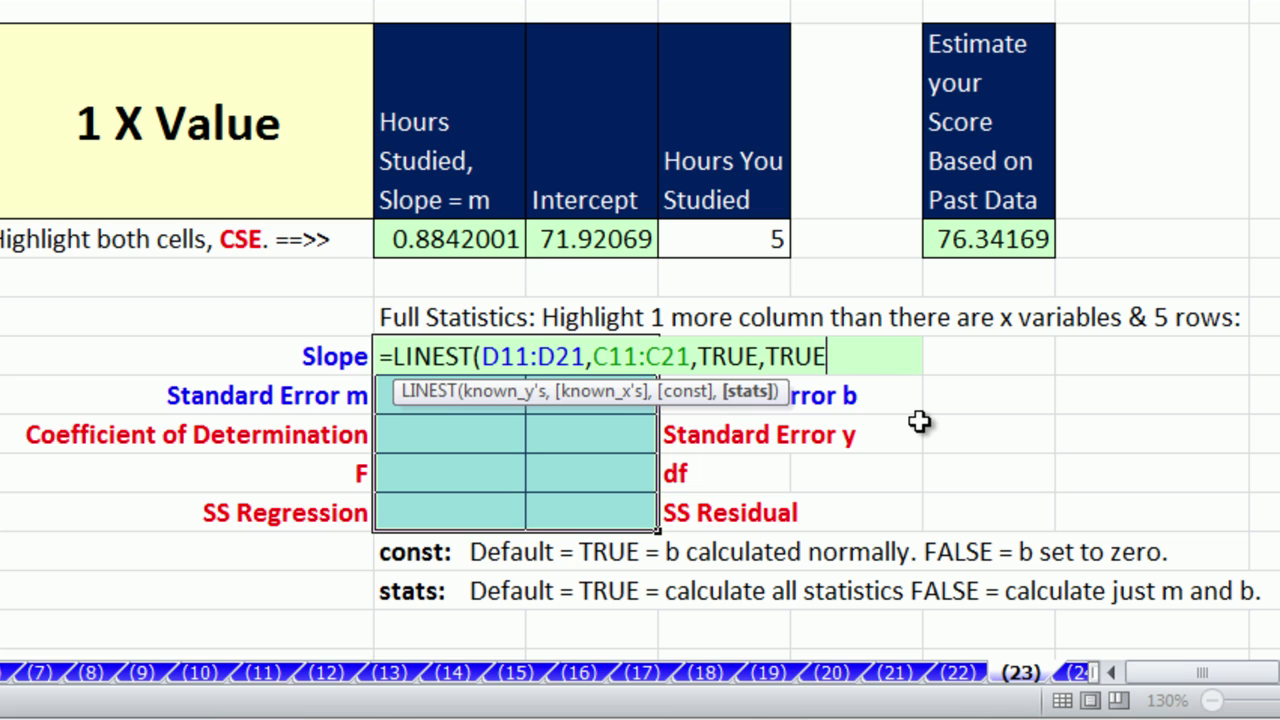
pyautogui.hotkey('ctrl', 'shift', 'Return')
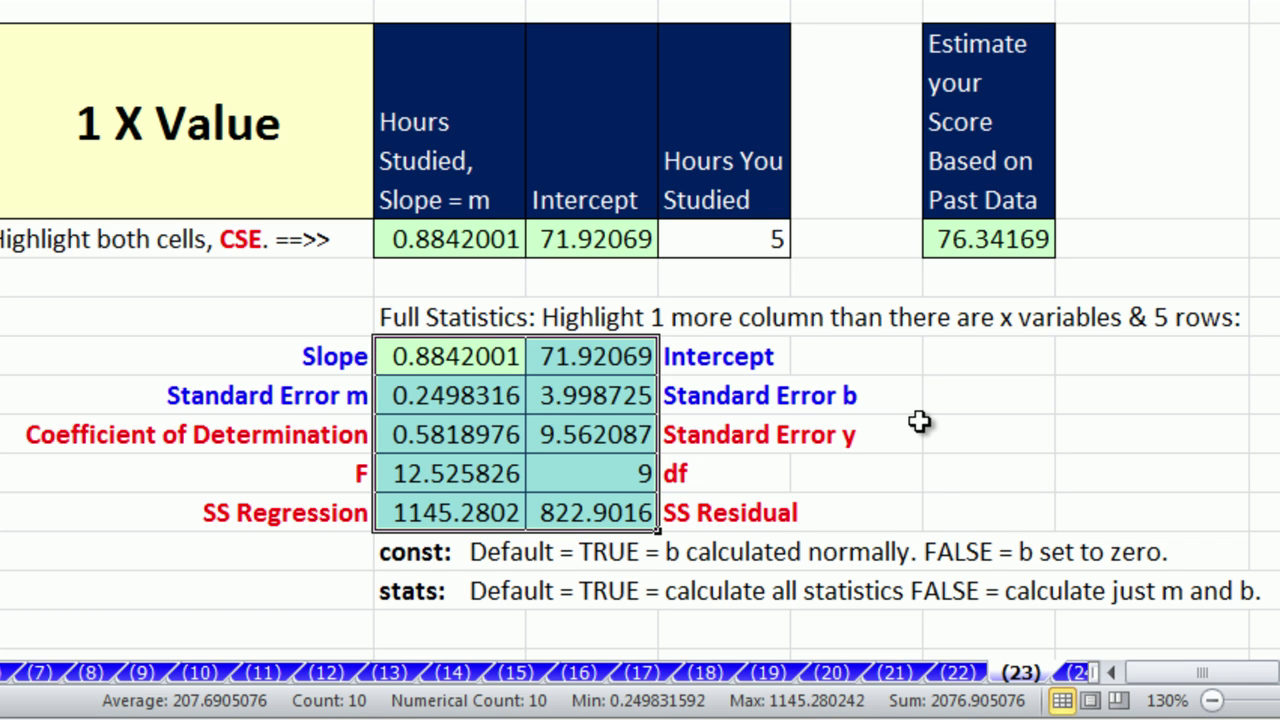
pyautogui.click(459, 442)
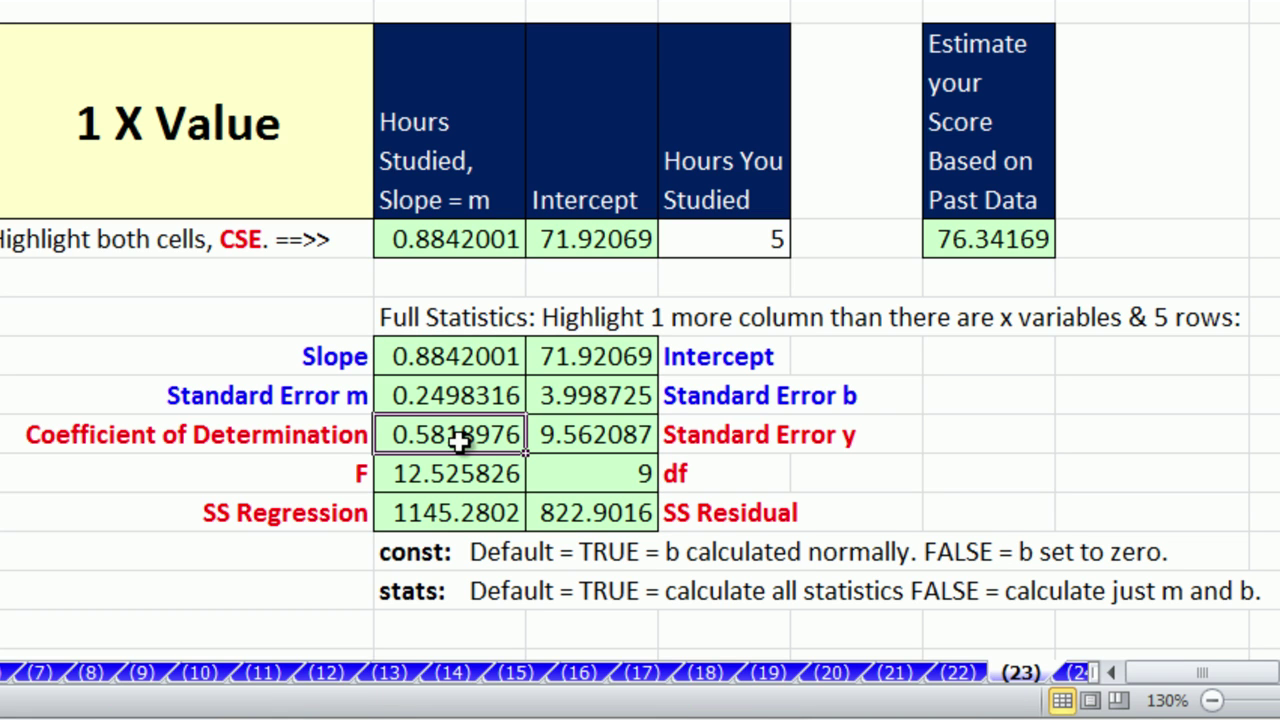
pyautogui.click(455, 358)
pyautogui.click(638, 357)
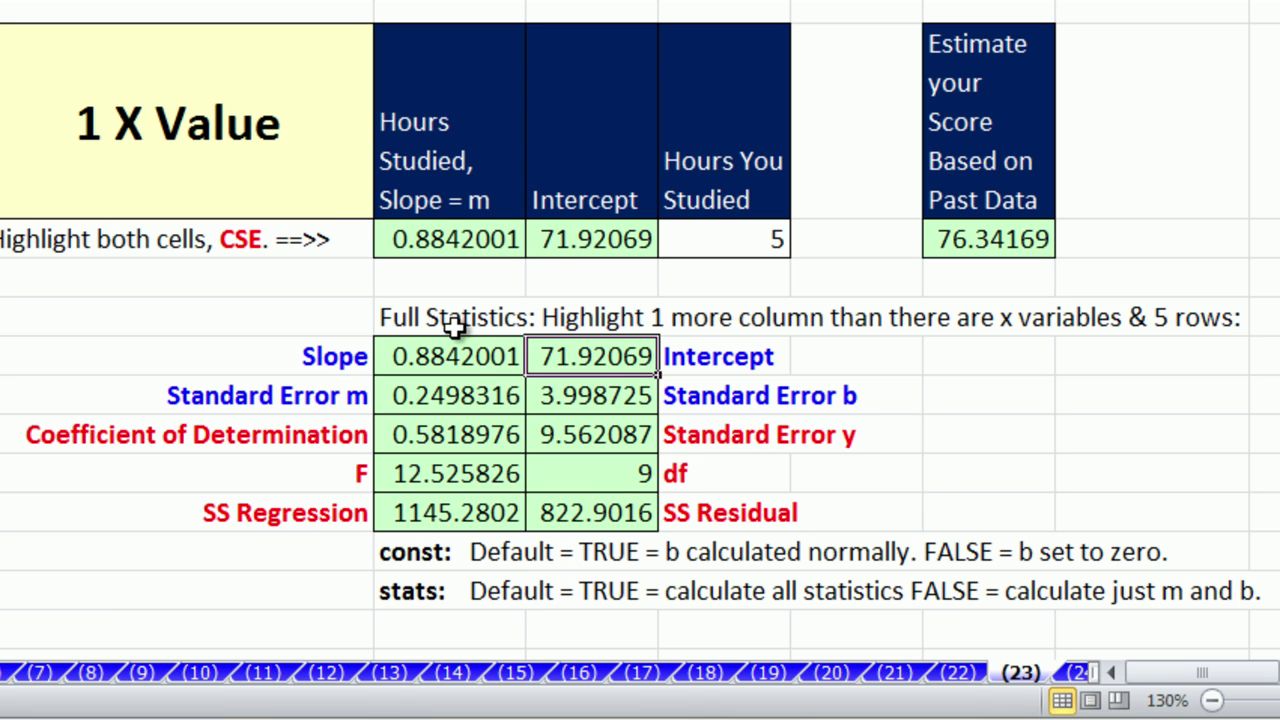
pyautogui.moveTo(417, 430); pyautogui.dragTo(607, 512)
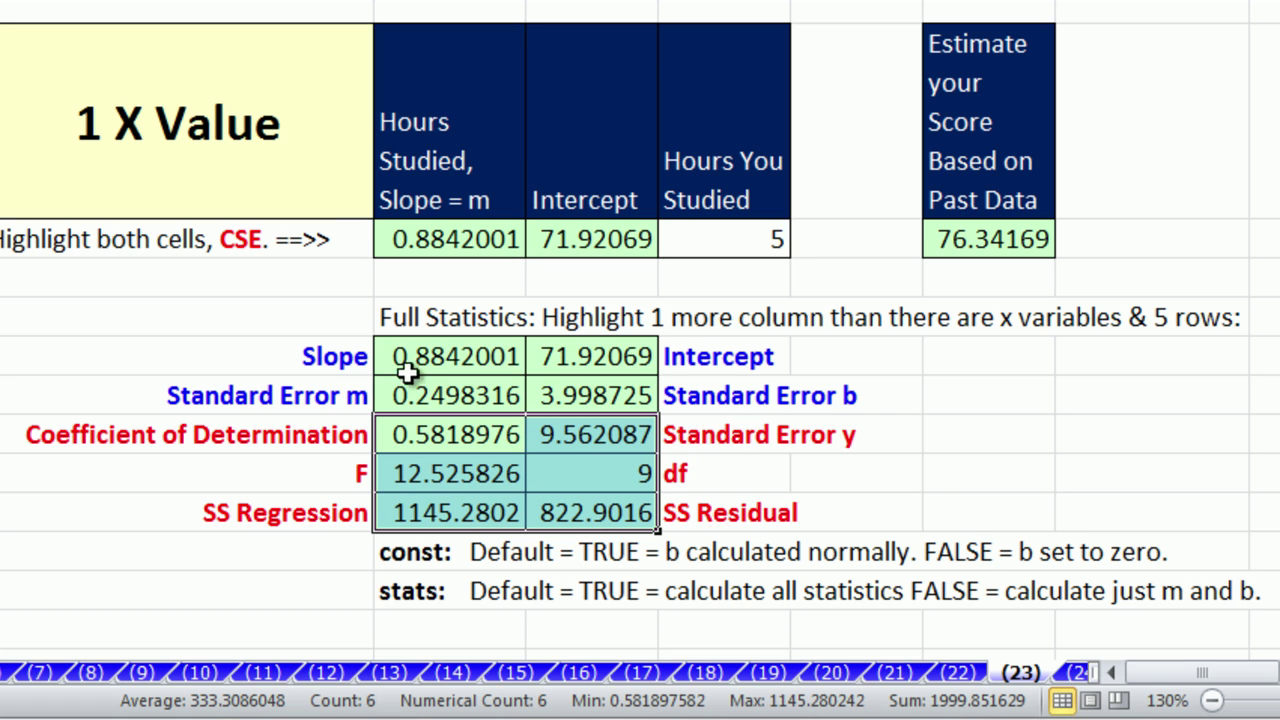
pyautogui.moveTo(414, 356); pyautogui.dragTo(413, 390)
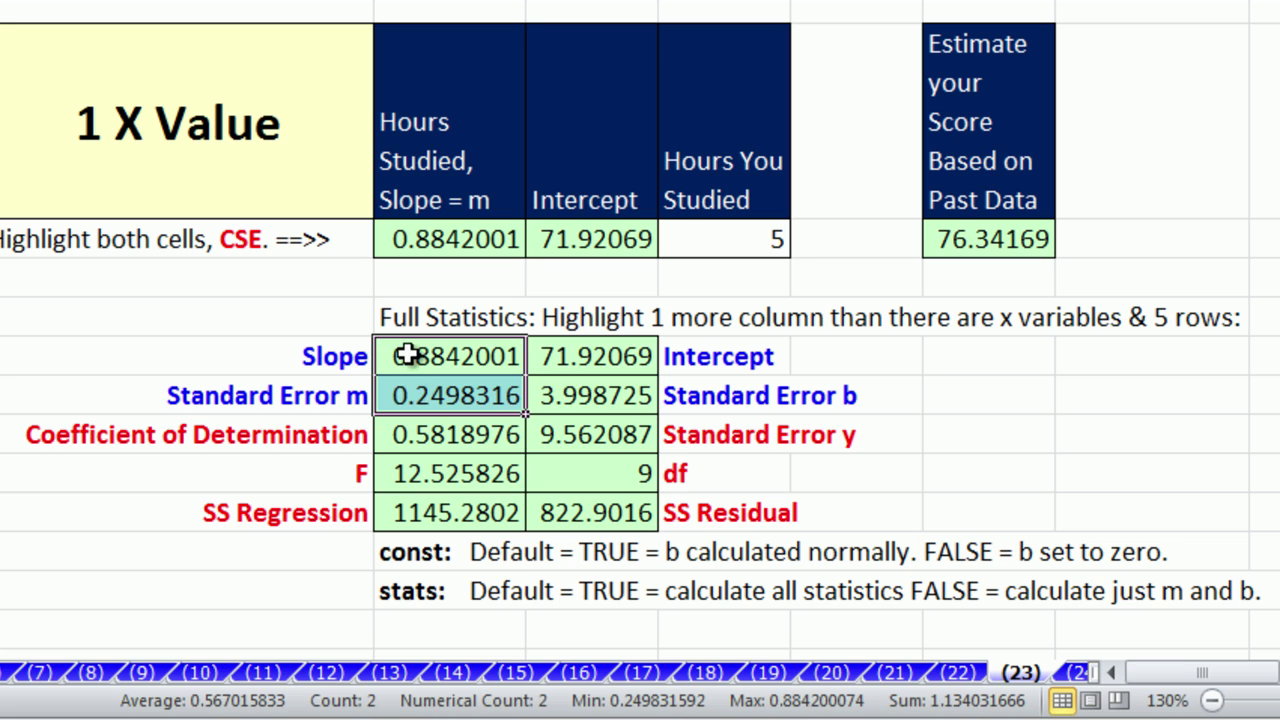
pyautogui.click(408, 356)
pyautogui.click(423, 397)
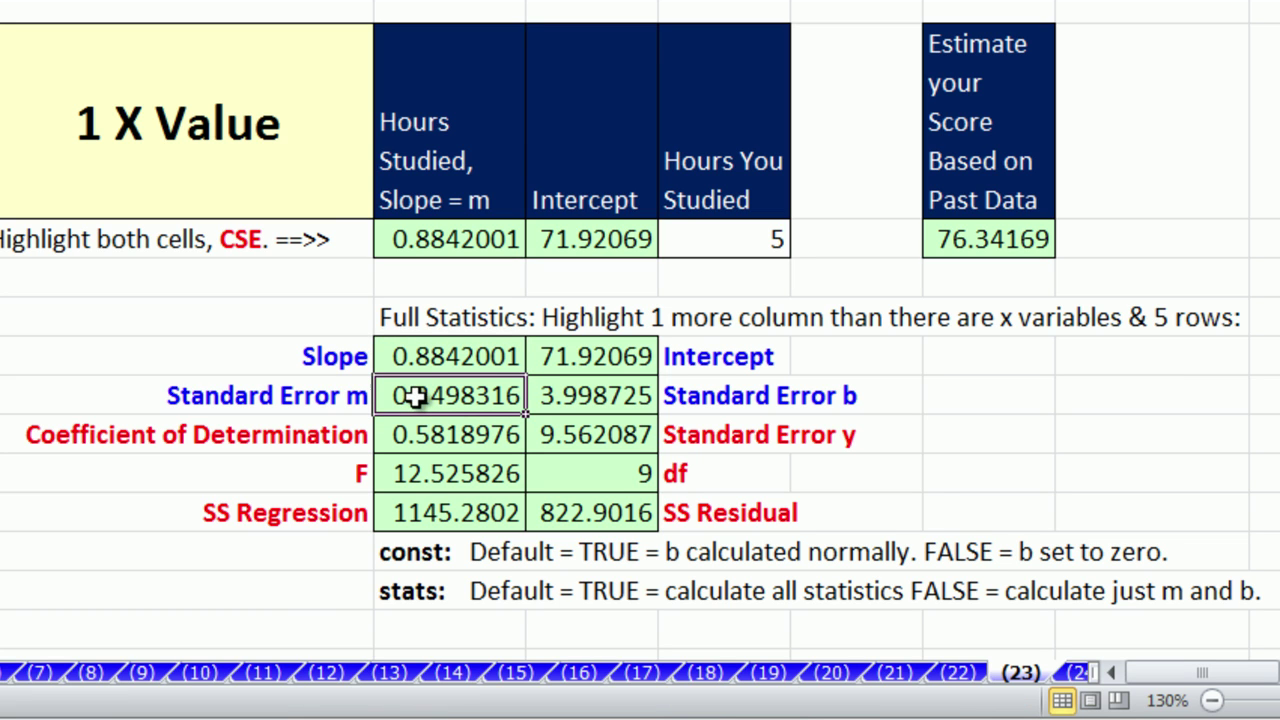
pyautogui.click(599, 360)
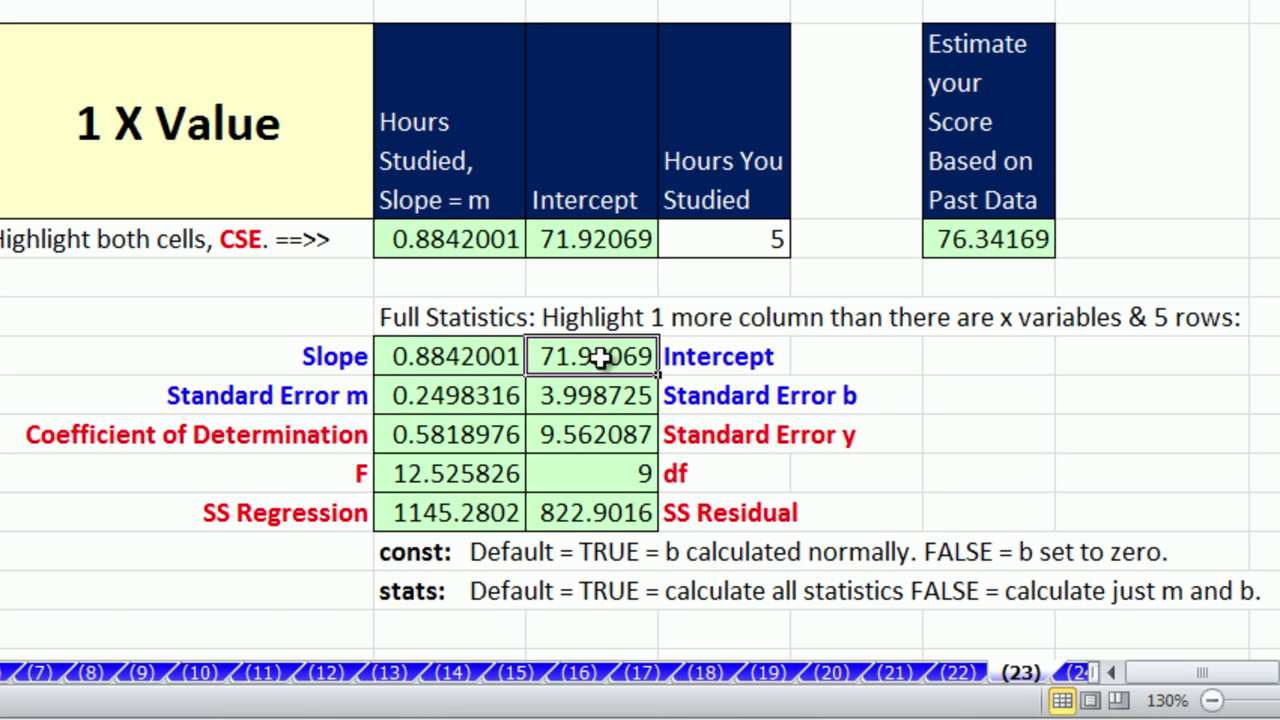
pyautogui.click(616, 400)
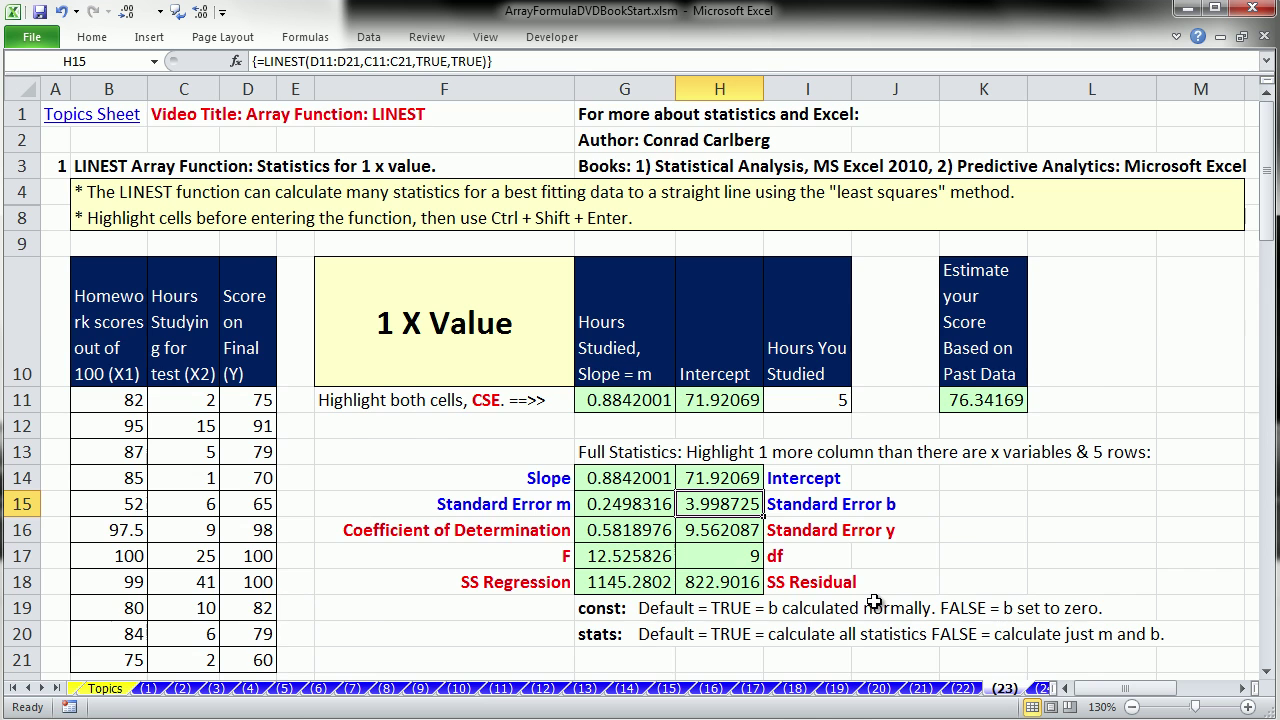
# Scroll down to the 2 X Value section and highlight the homework and hours X columns
pyautogui.scroll(-5, 873, 603)
pyautogui.scroll(-1, 873, 603)
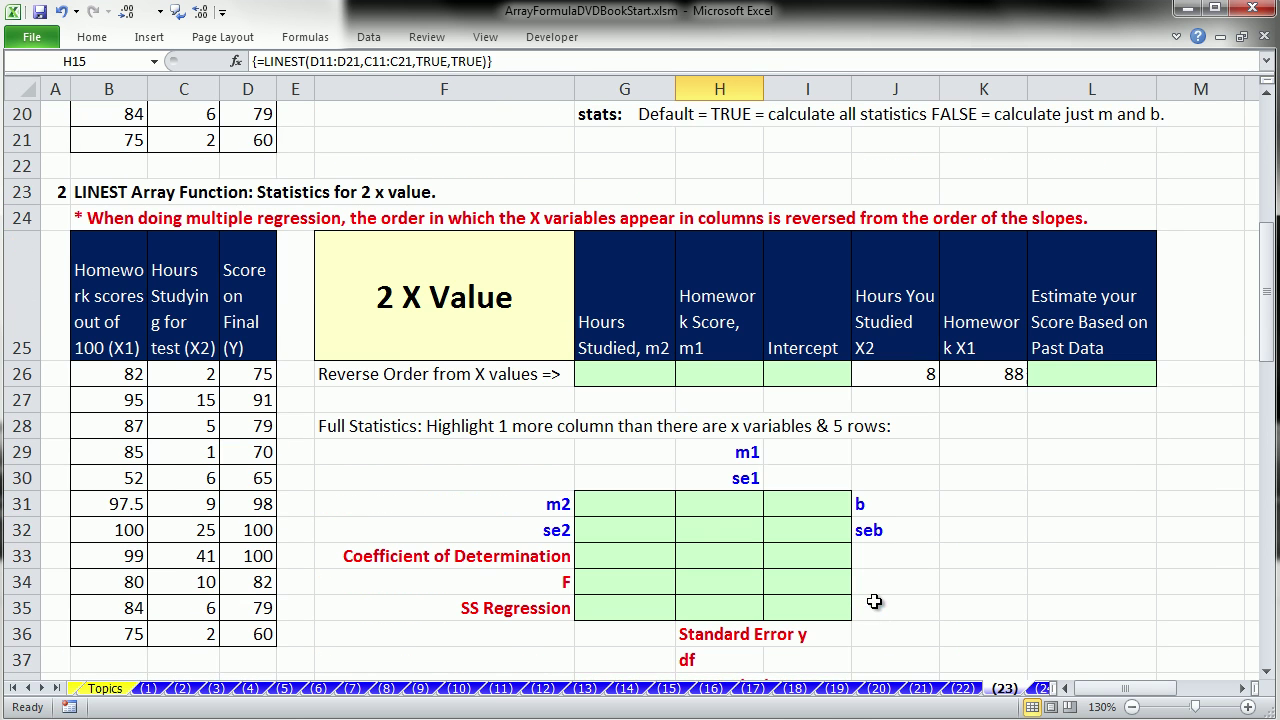
pyautogui.click(1267, 676)
pyautogui.click(1267, 676)
pyautogui.click(1267, 676)
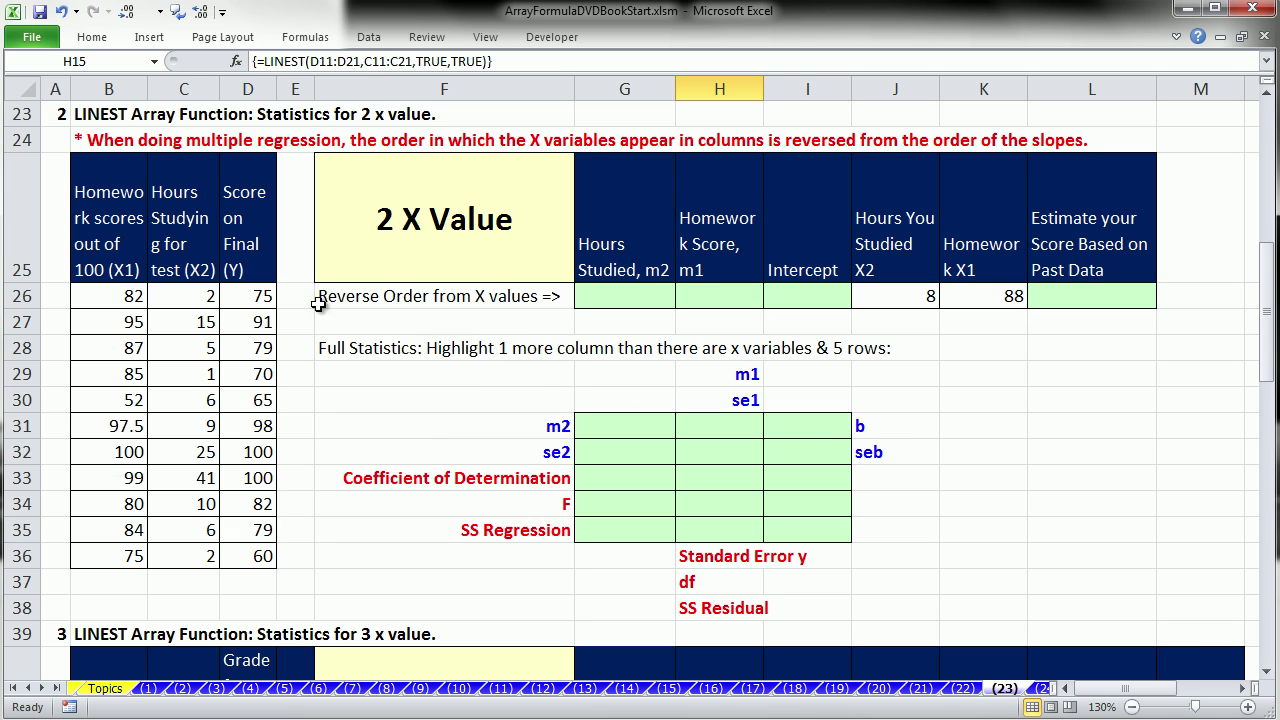
pyautogui.moveTo(110, 215); pyautogui.dragTo(127, 543)
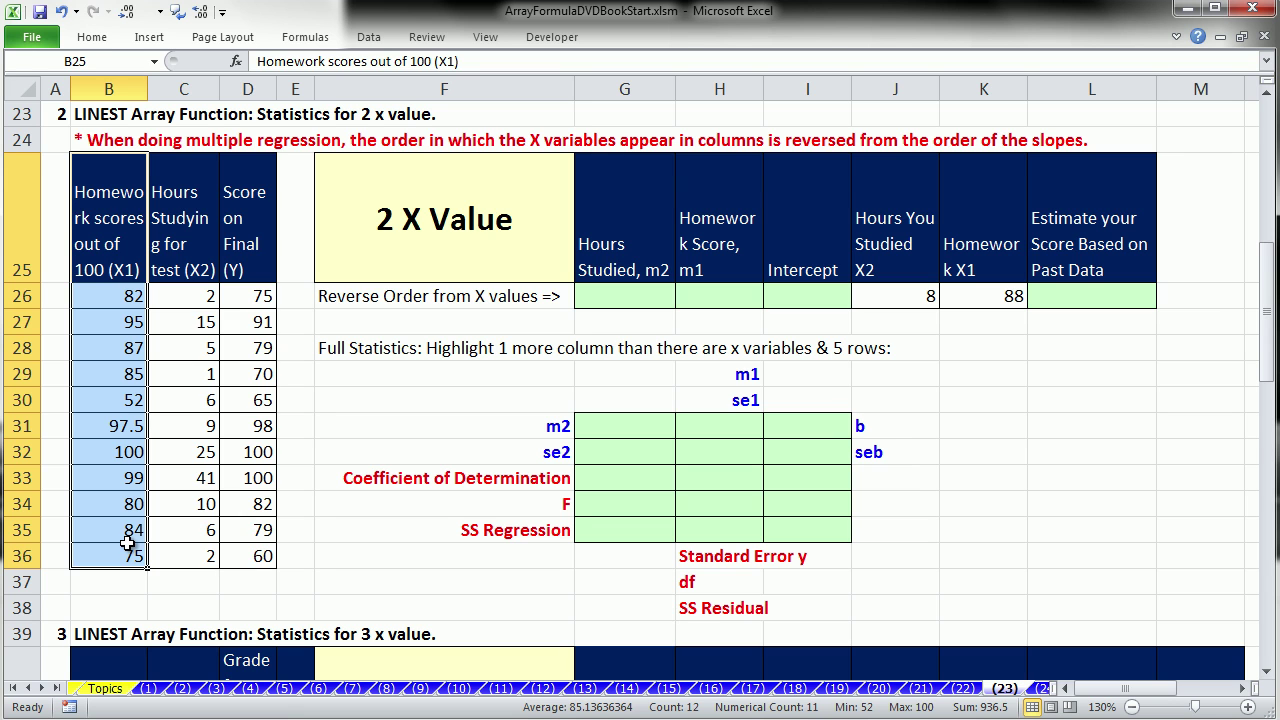
pyautogui.moveTo(180, 228); pyautogui.dragTo(187, 558)
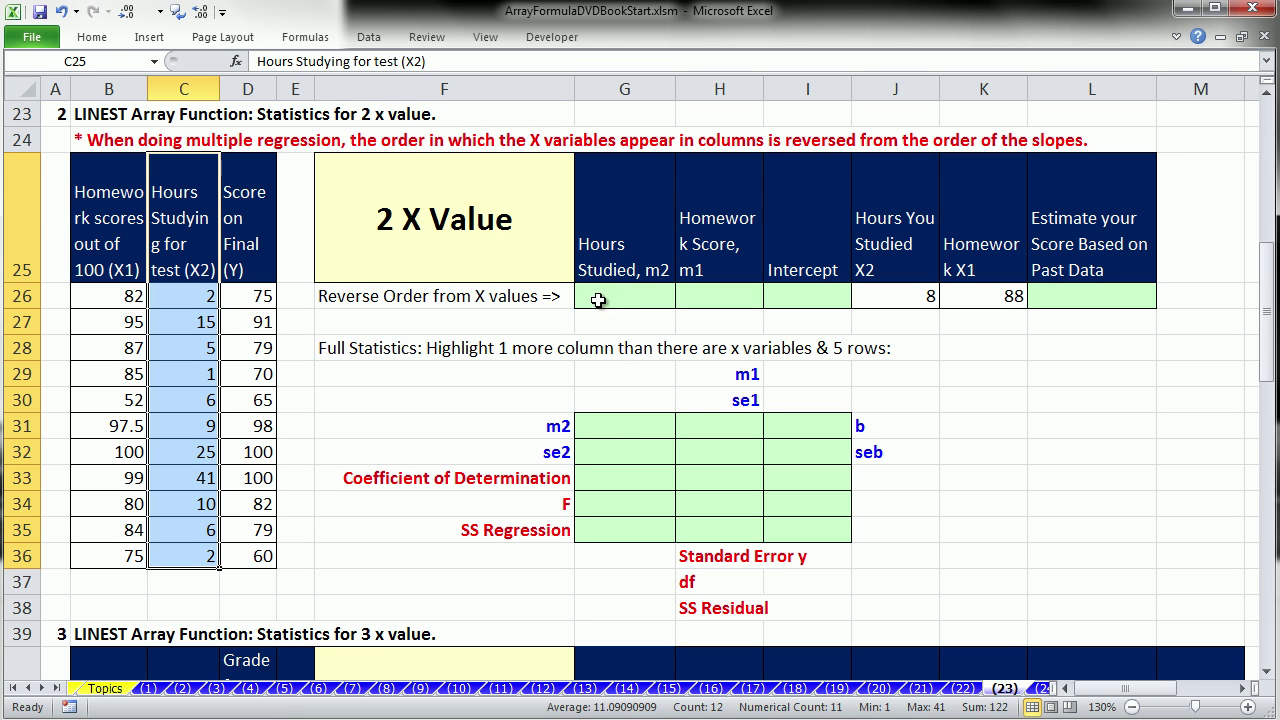
# Highlight the slope output cells and the final score, hours and homework data
pyautogui.click(597, 297)
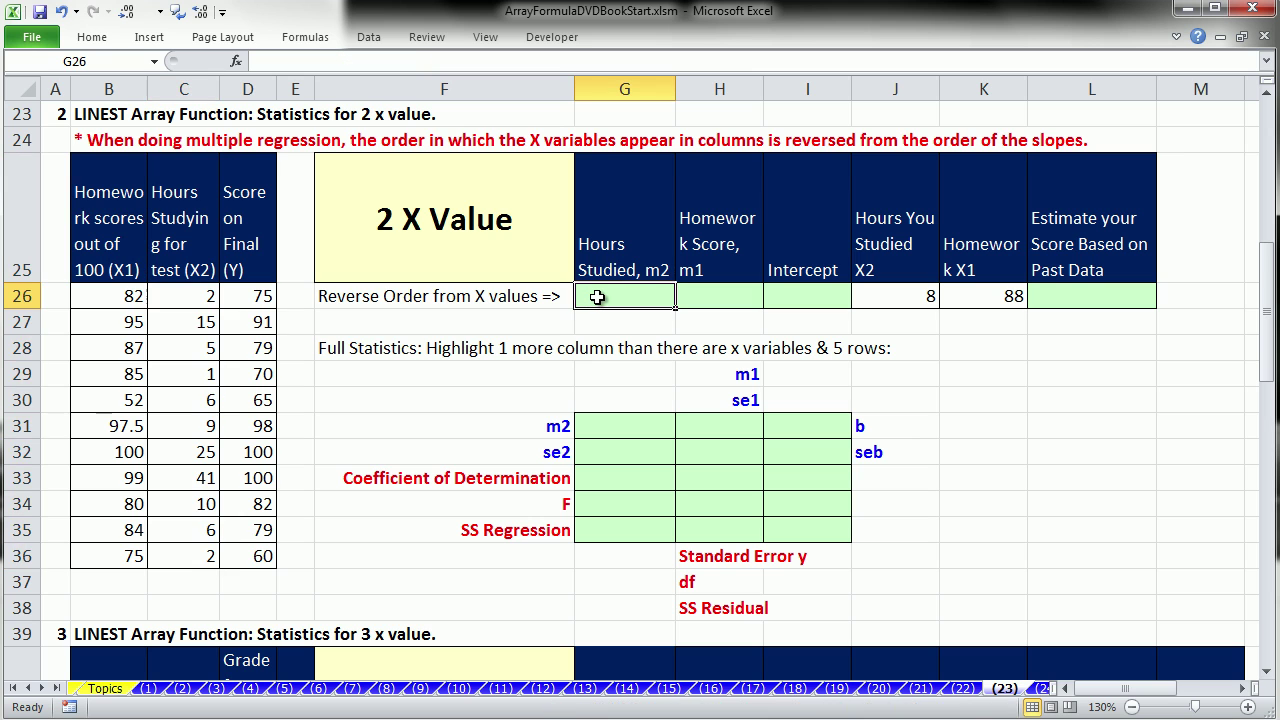
pyautogui.moveTo(597, 297); pyautogui.dragTo(682, 296)
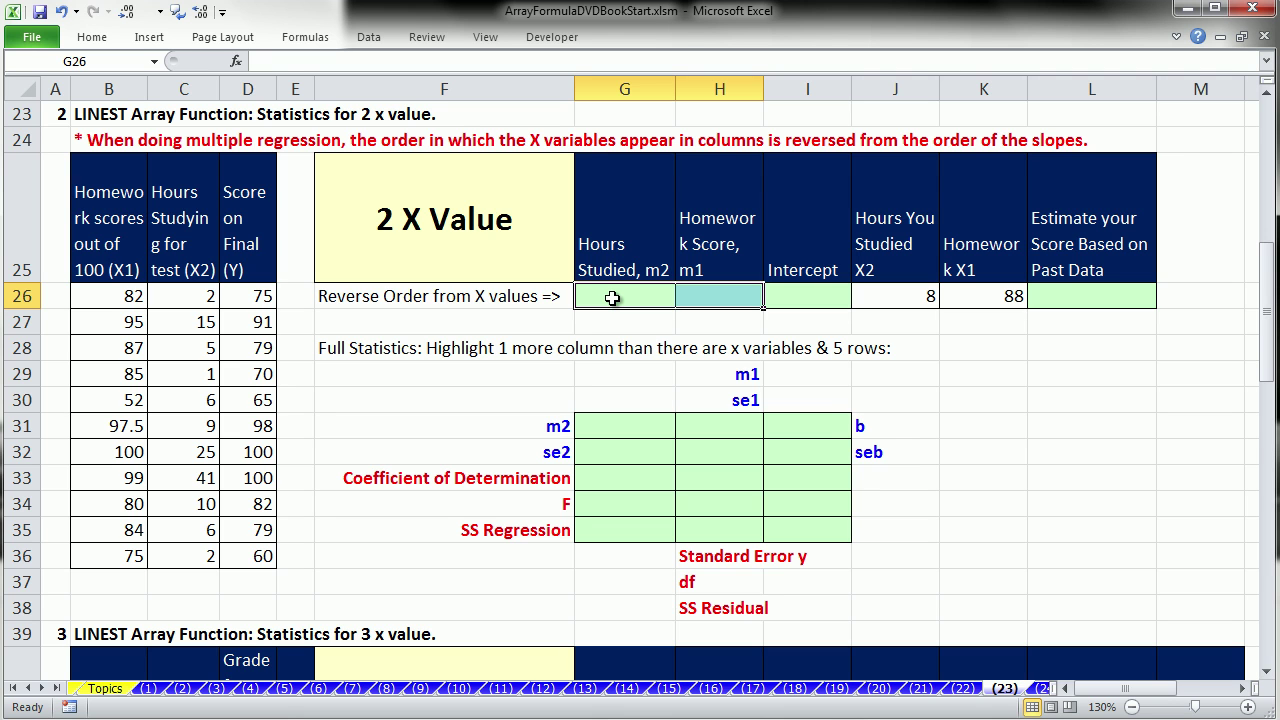
pyautogui.moveTo(250, 296); pyautogui.dragTo(252, 540)
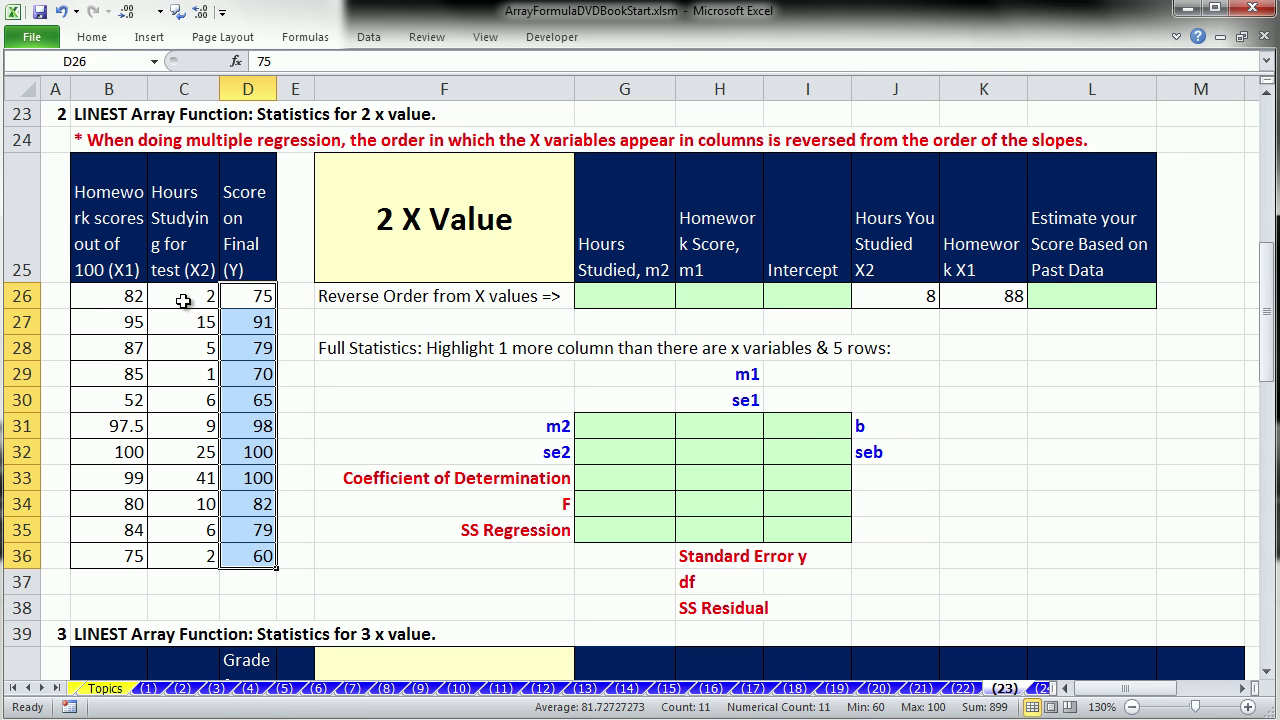
pyautogui.moveTo(183, 296); pyautogui.dragTo(203, 550)
pyautogui.moveTo(105, 298); pyautogui.dragTo(110, 553)
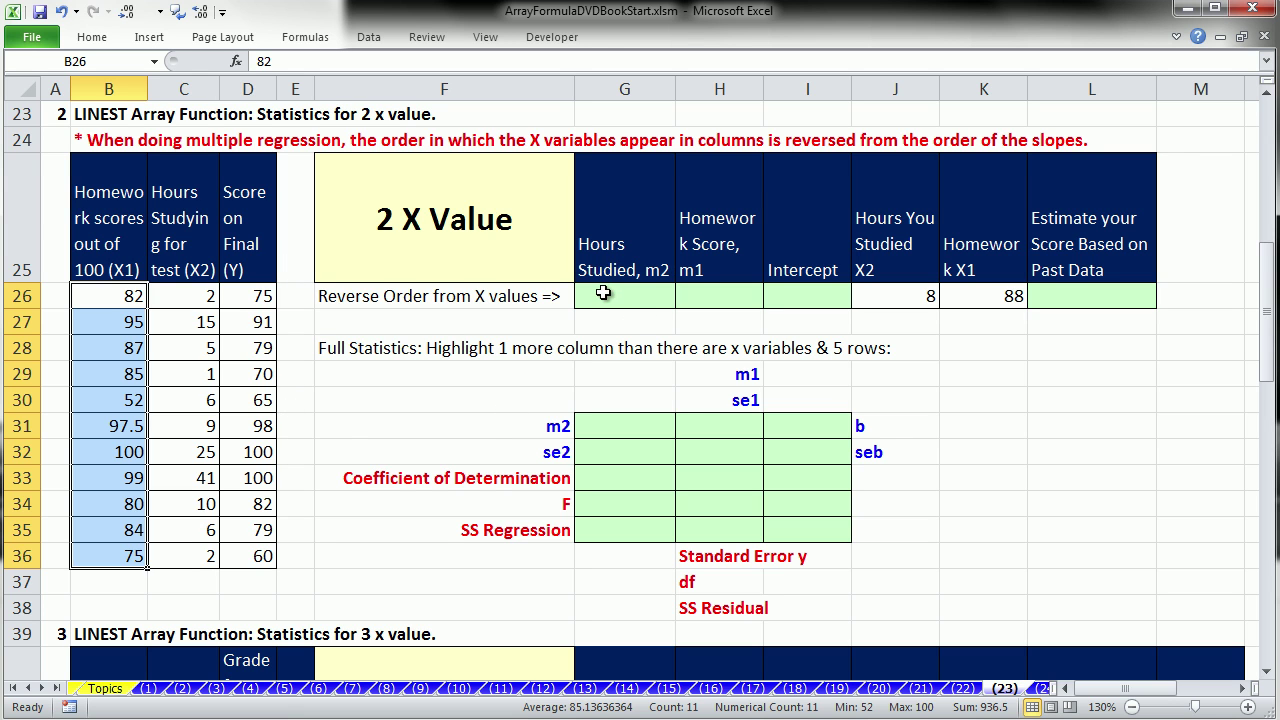
# Note the inputs of 8 hours and homework 88, then select G26:I26 for the output
pyautogui.moveTo(605, 294); pyautogui.dragTo(776, 303)
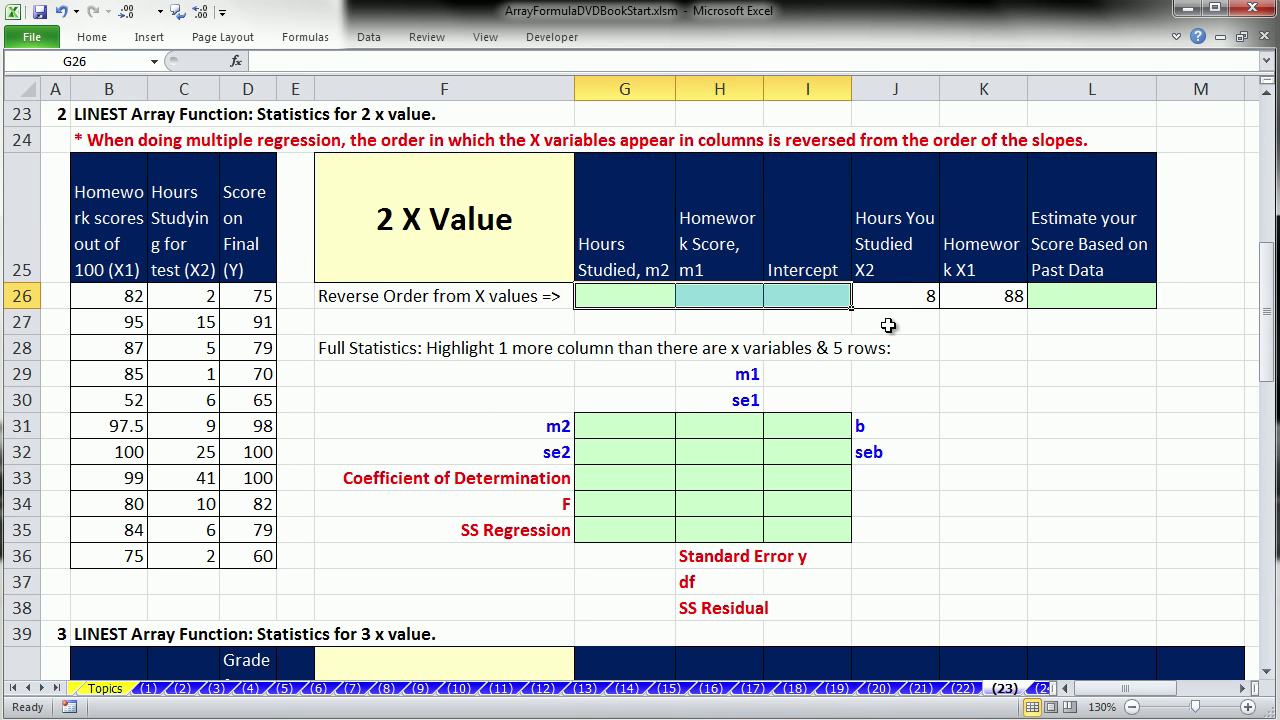
pyautogui.click(912, 300)
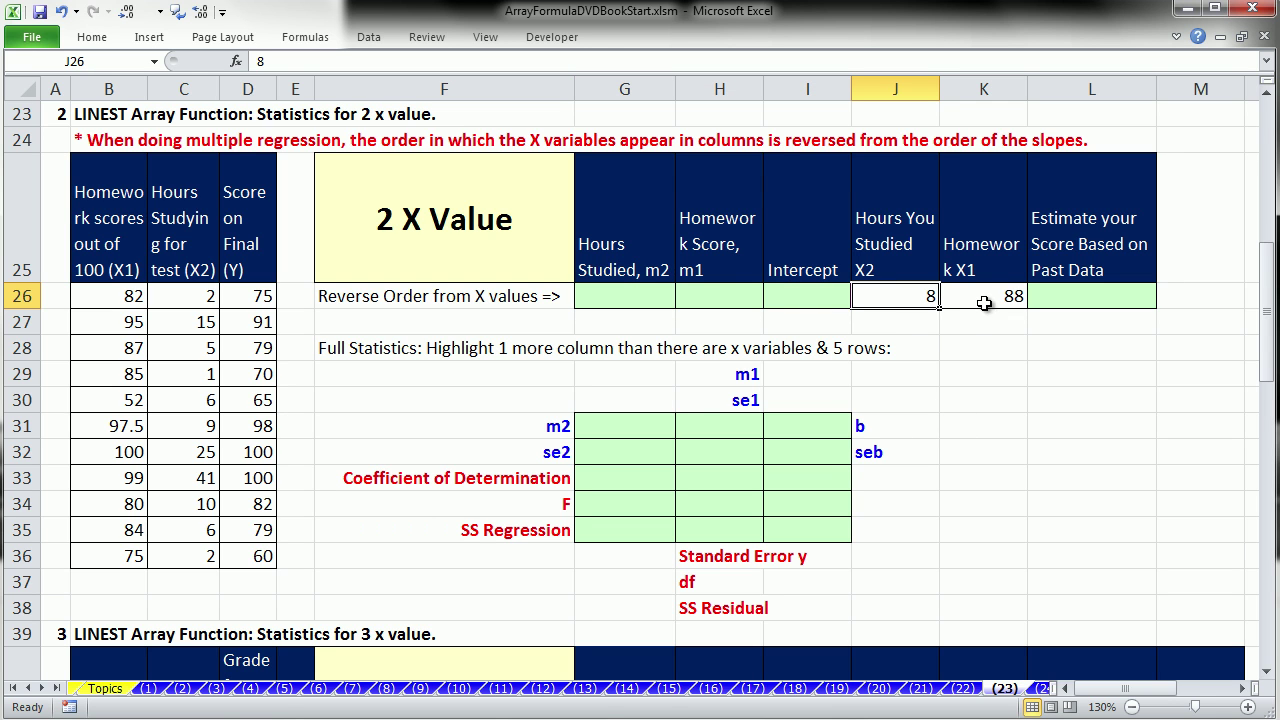
pyautogui.click(988, 303)
pyautogui.click(1059, 305)
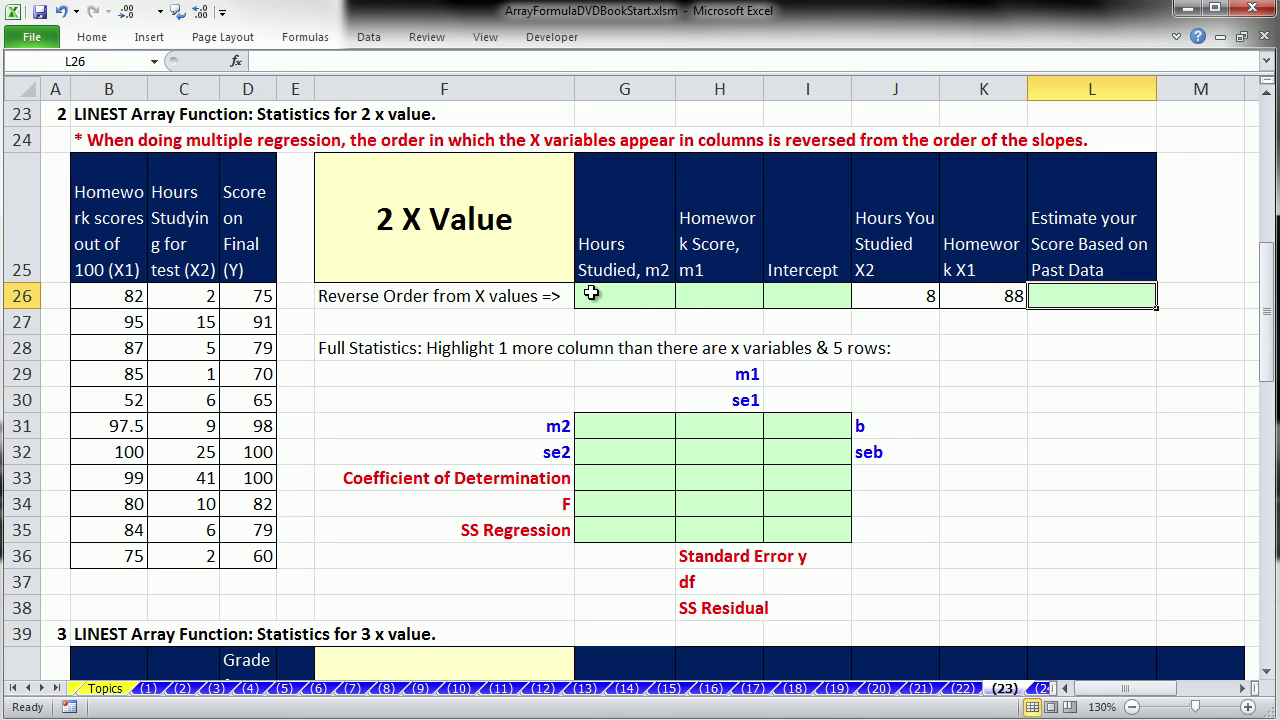
pyautogui.moveTo(591, 293); pyautogui.dragTo(776, 302)
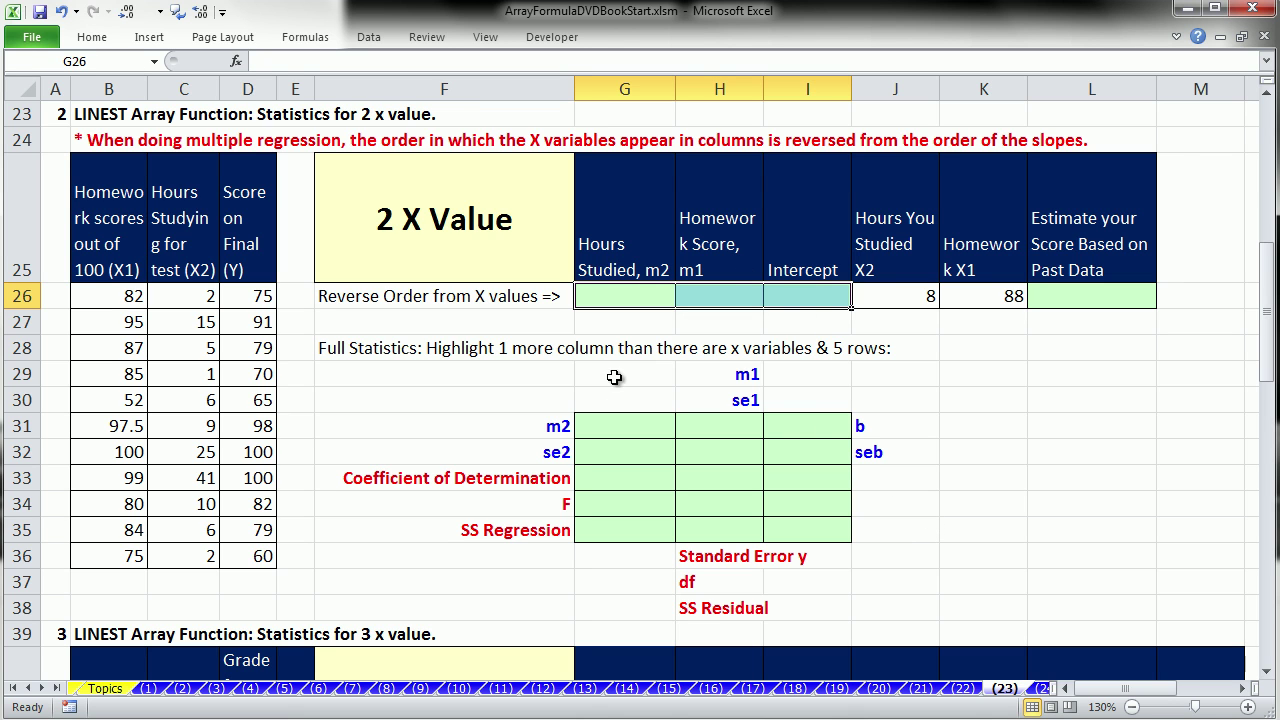
# Array-enter =LINEST(D26:D36,B26:C36) in G26:I26, returning m2 0.5049329, m1 0.600728, intercept 24.98327
pyautogui.write('=li')
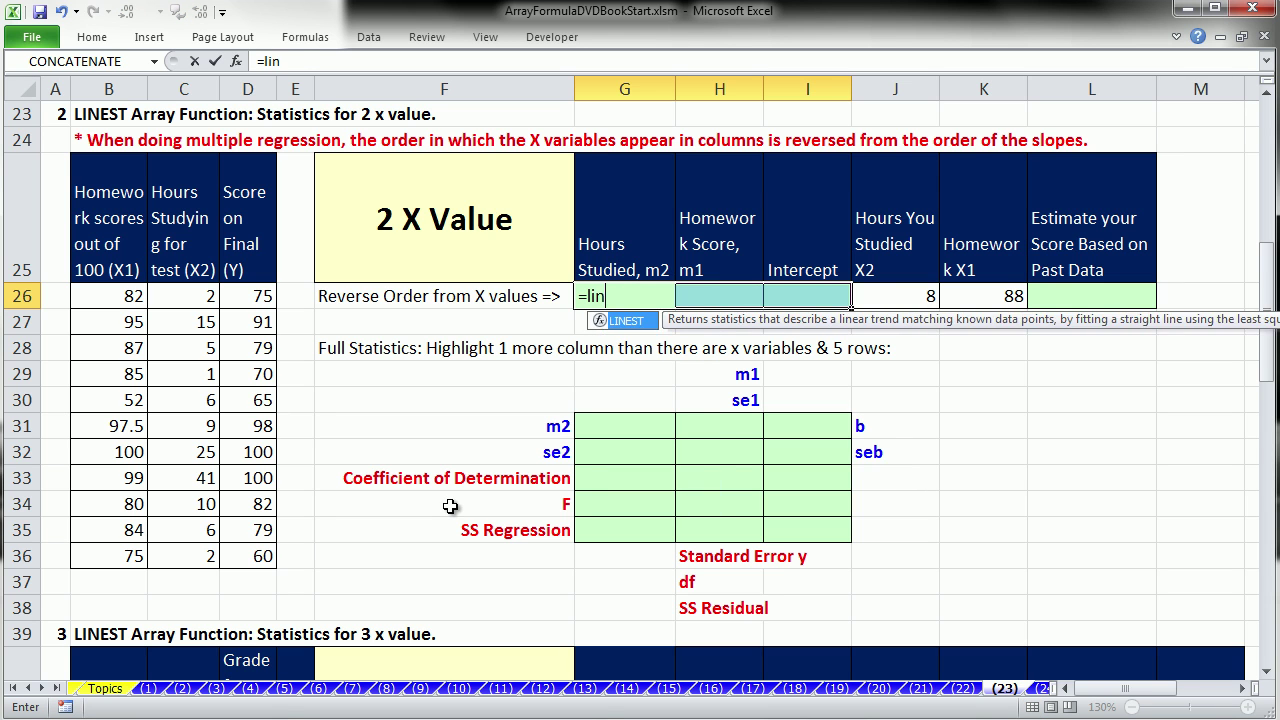
pyautogui.write('n')
pyautogui.press('Tab')
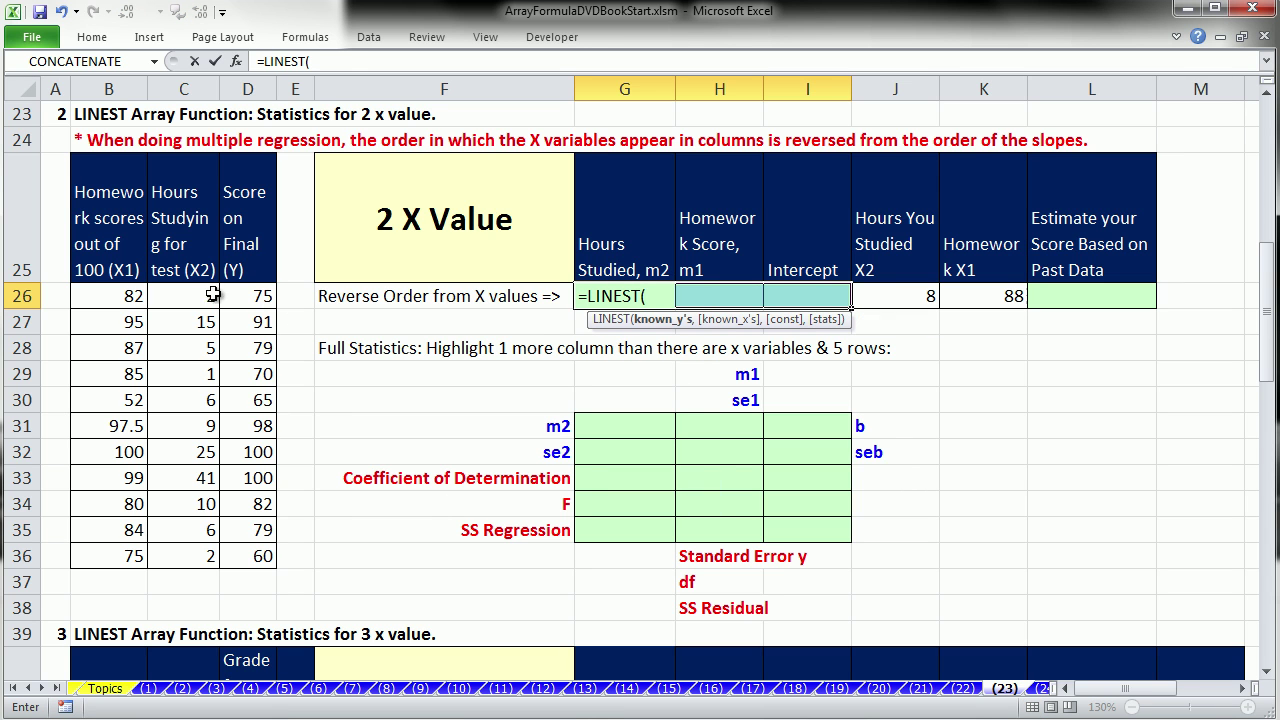
pyautogui.moveTo(250, 296); pyautogui.dragTo(260, 568)
pyautogui.write(',')
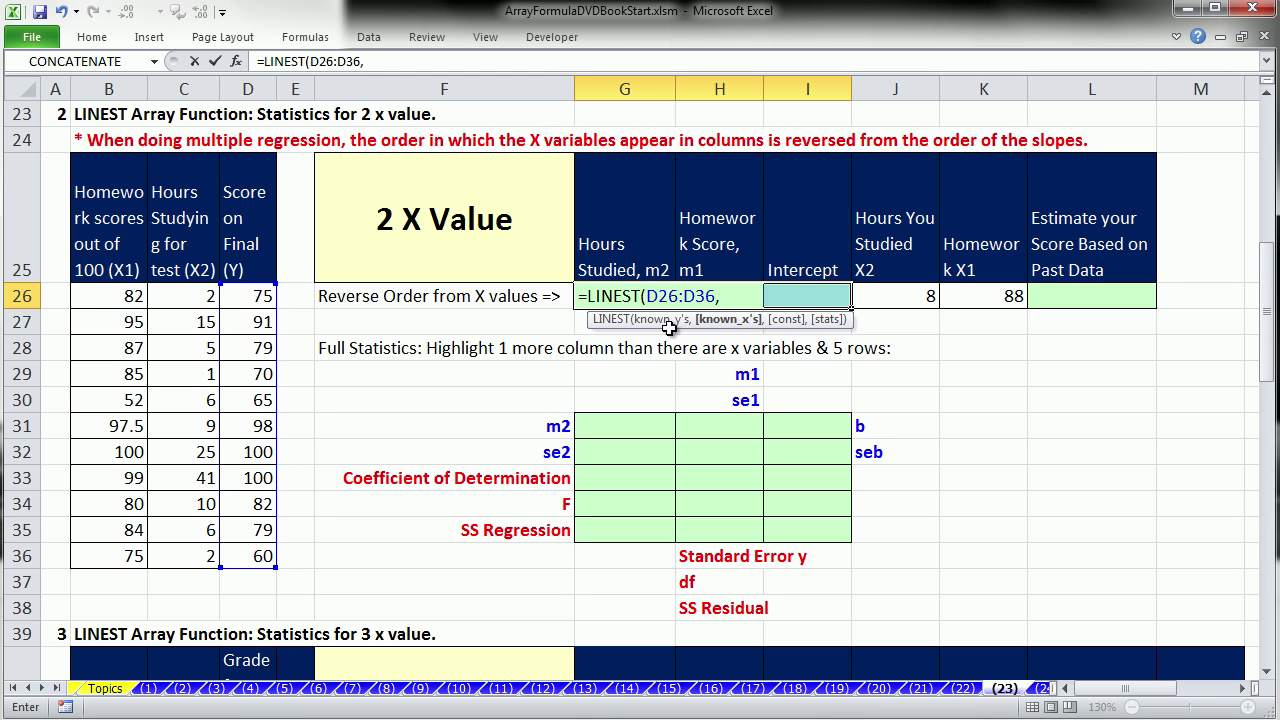
pyautogui.moveTo(100, 296); pyautogui.dragTo(200, 556)
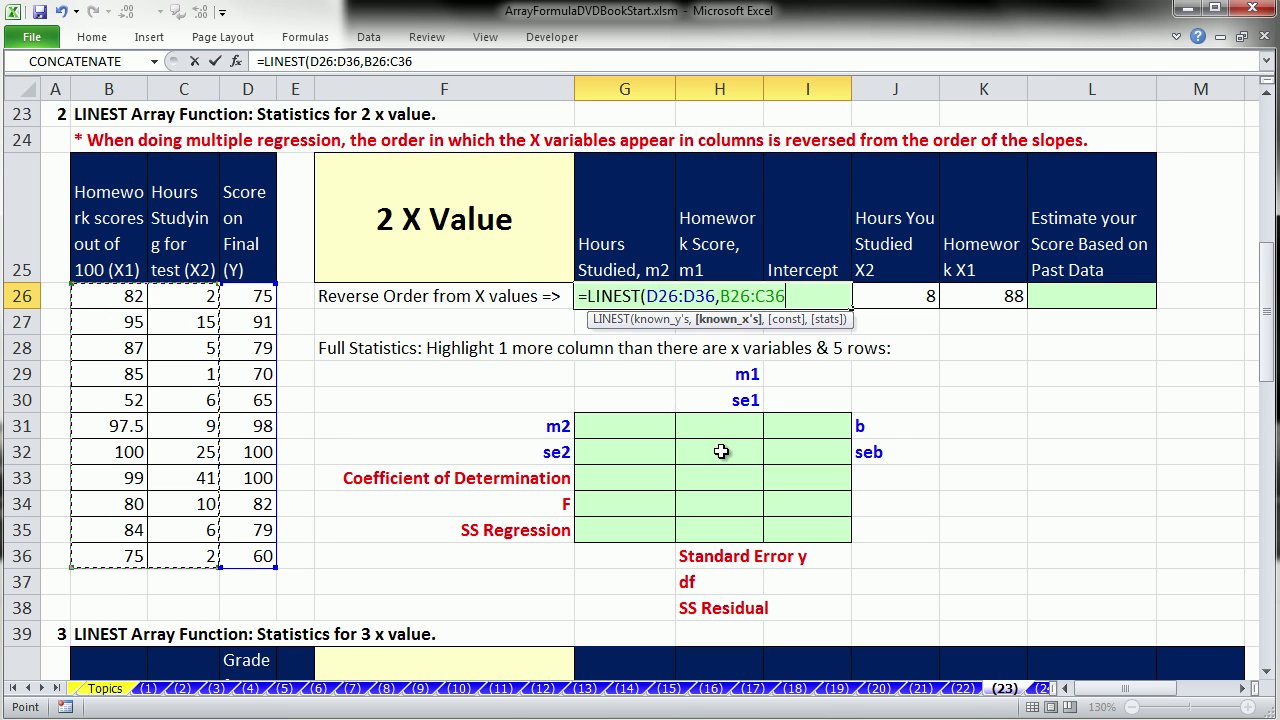
pyautogui.hotkey('ctrl', 'shift', 'Return')
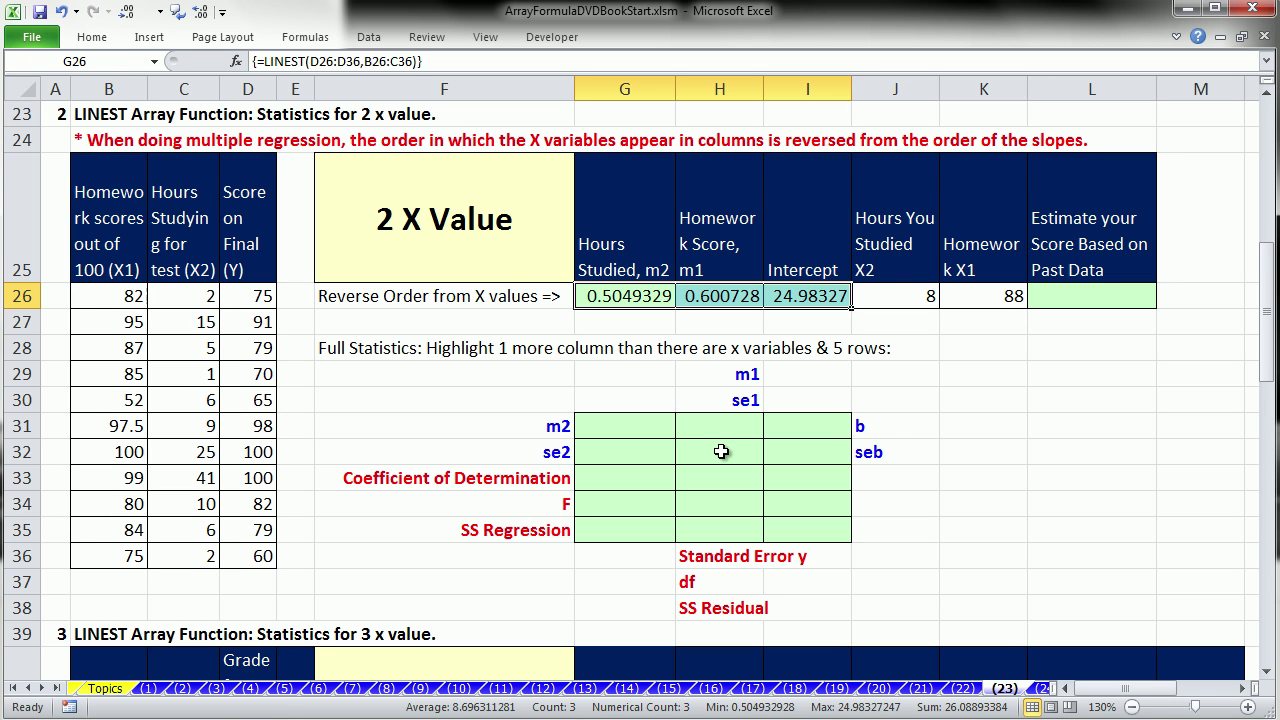
# Enter =I26+H26*K26+G26*J26 in L26, estimating 81.88683876 for homework 88 and 8 hours
pyautogui.click(1043, 294)
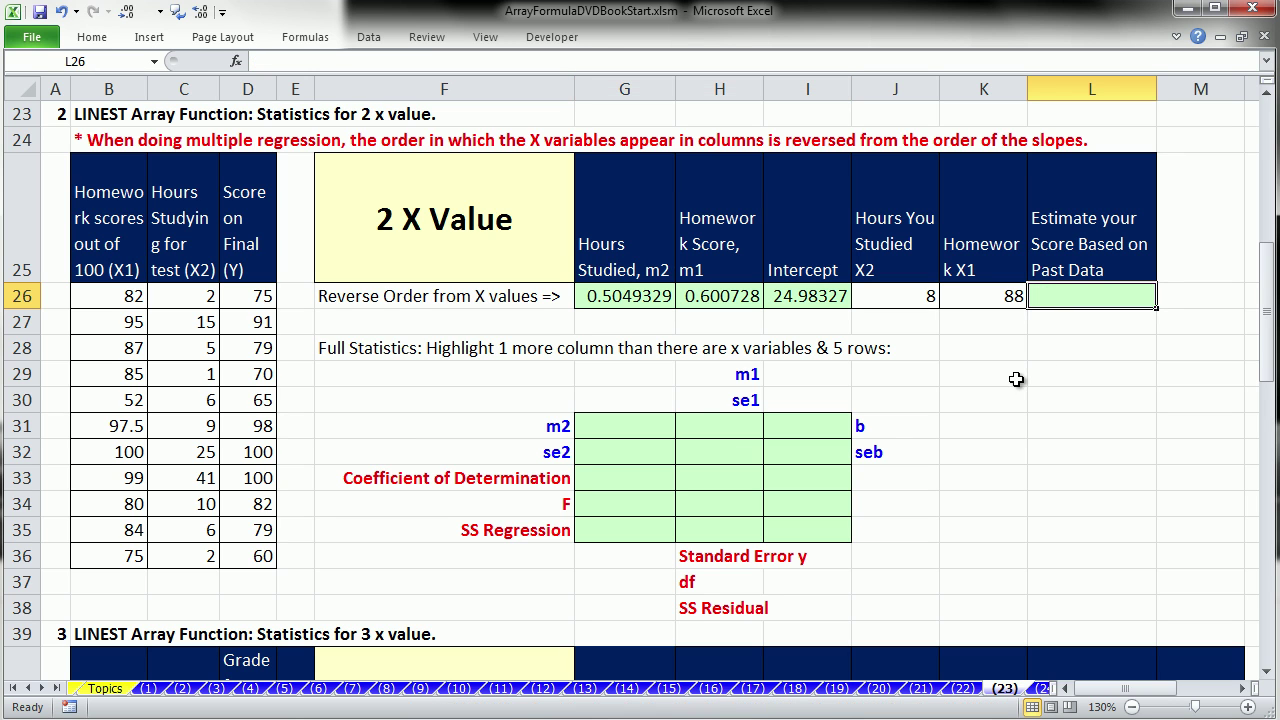
pyautogui.write('=')
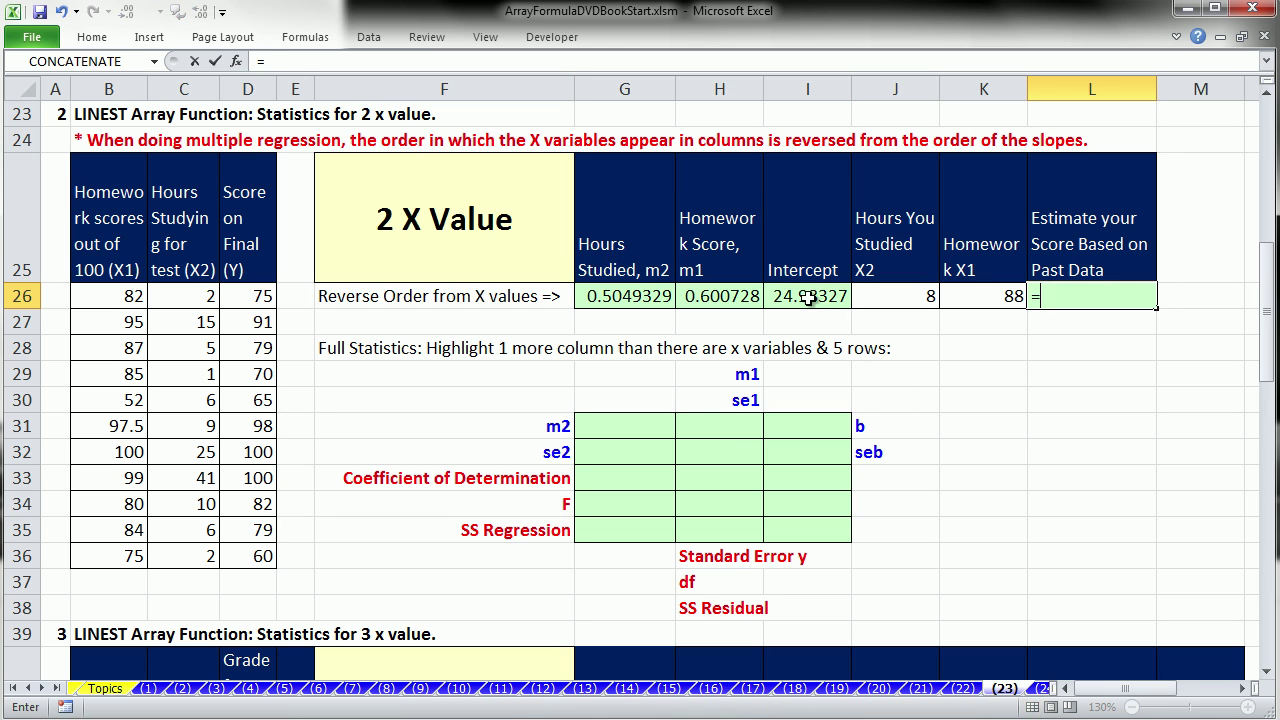
pyautogui.click(819, 296)
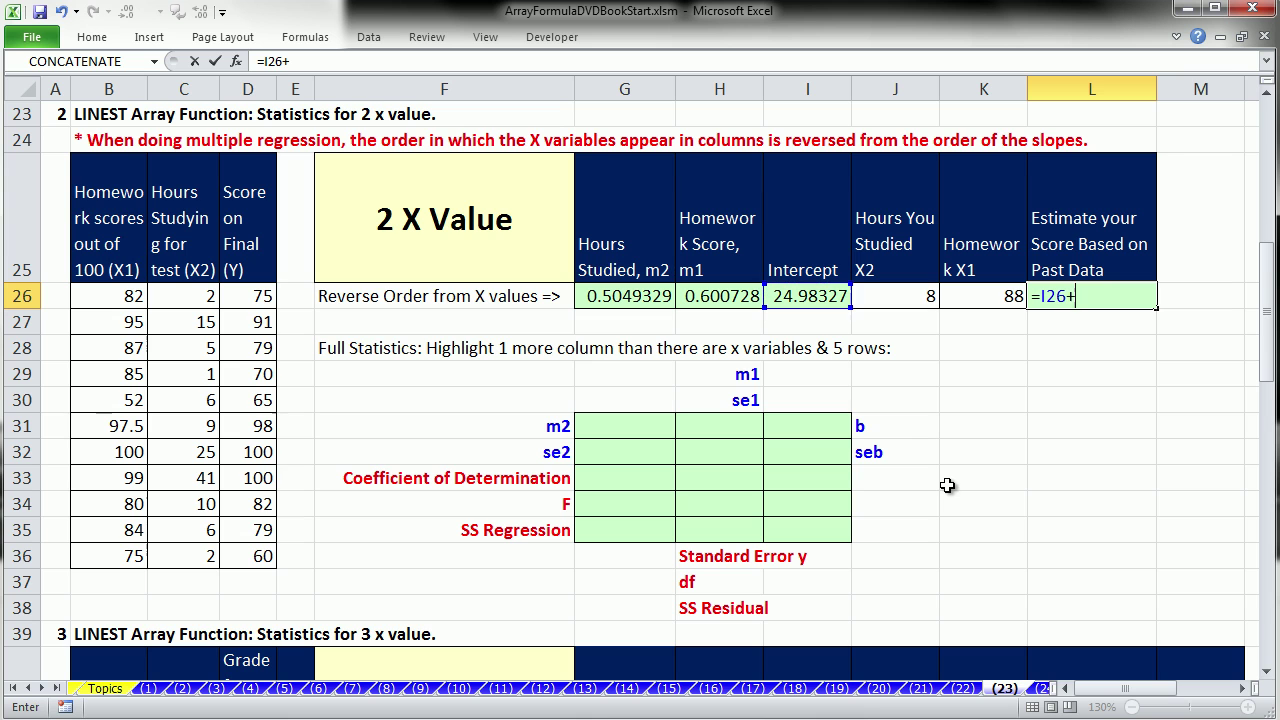
pyautogui.click(722, 296)
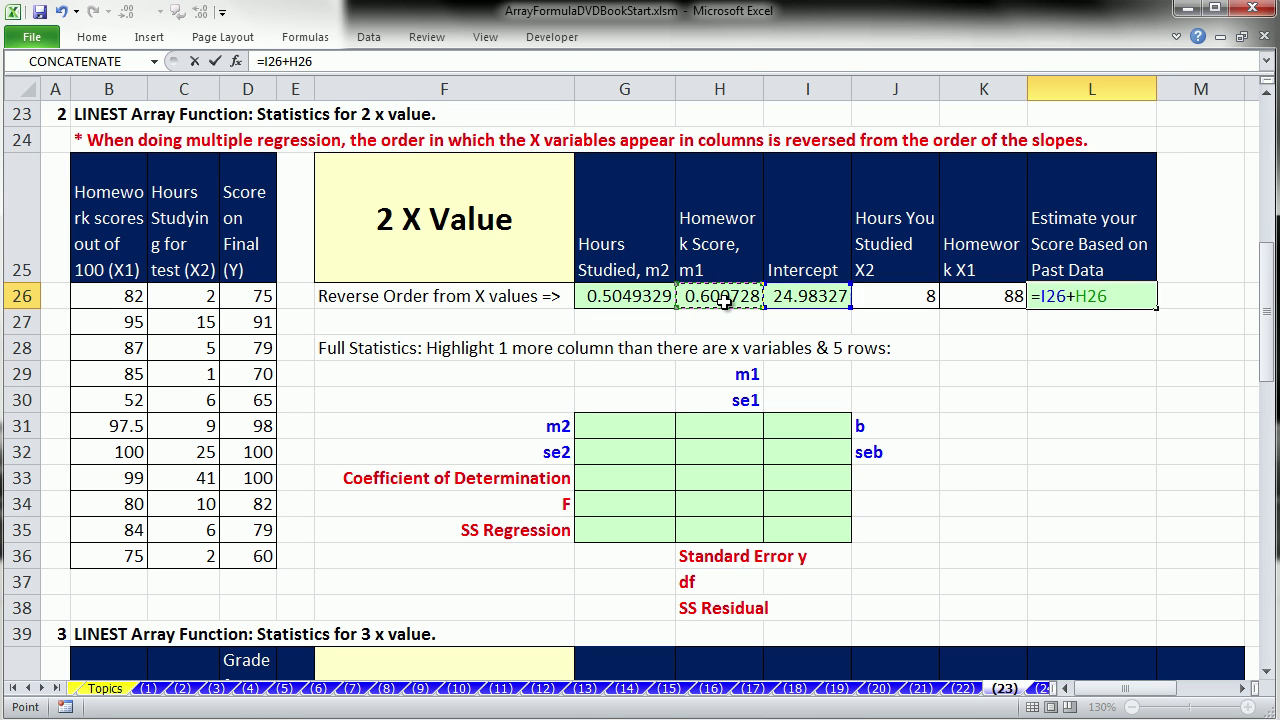
pyautogui.write('*')
pyautogui.click(1003, 296)
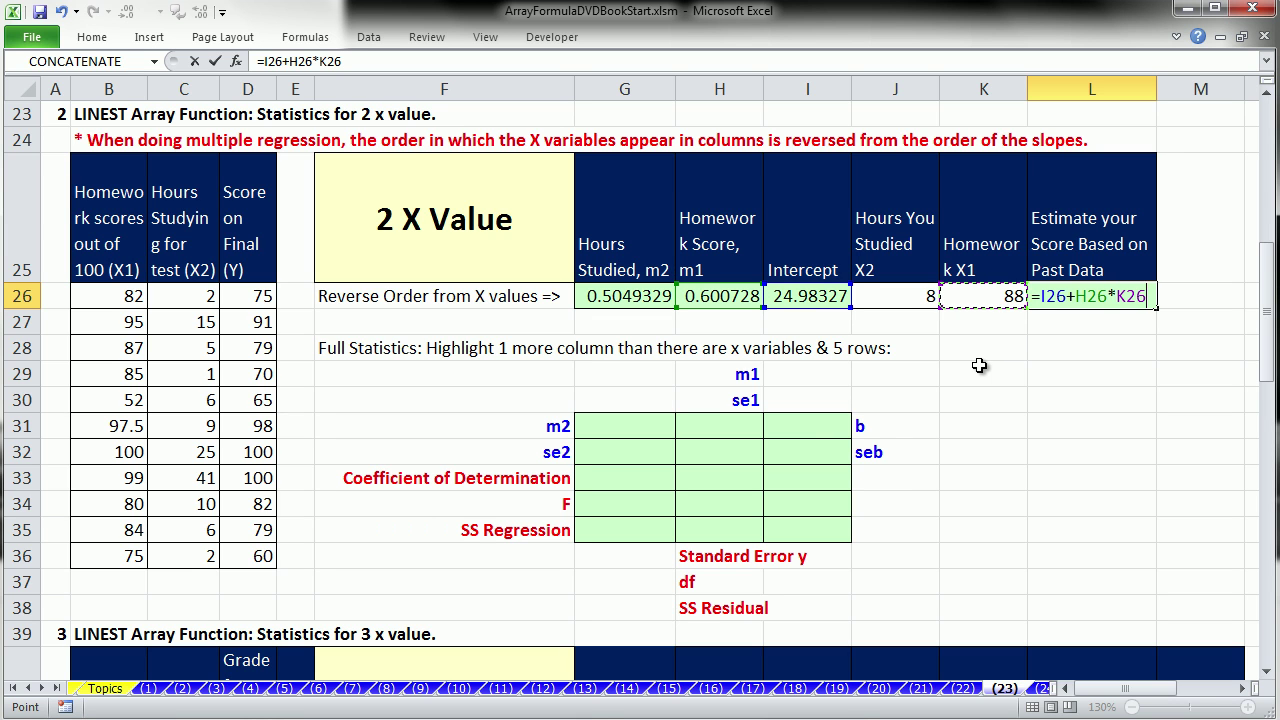
pyautogui.write('+')
pyautogui.click(651, 299)
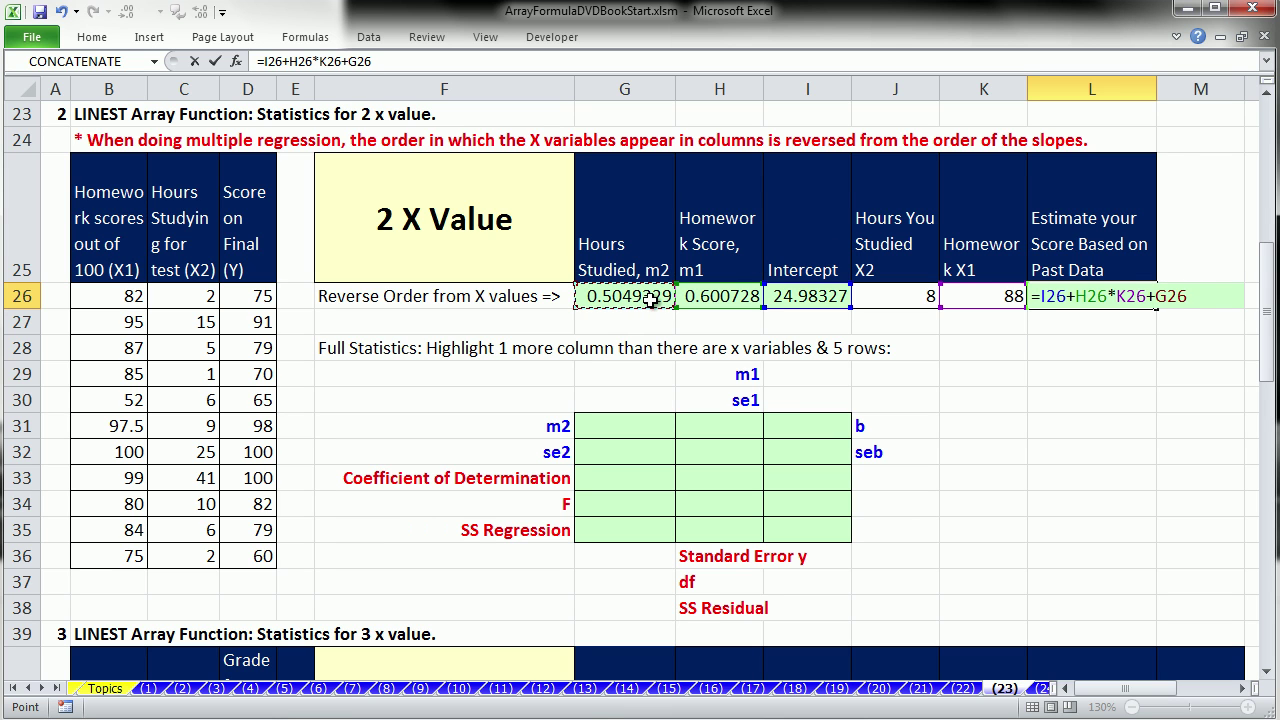
pyautogui.write('*')
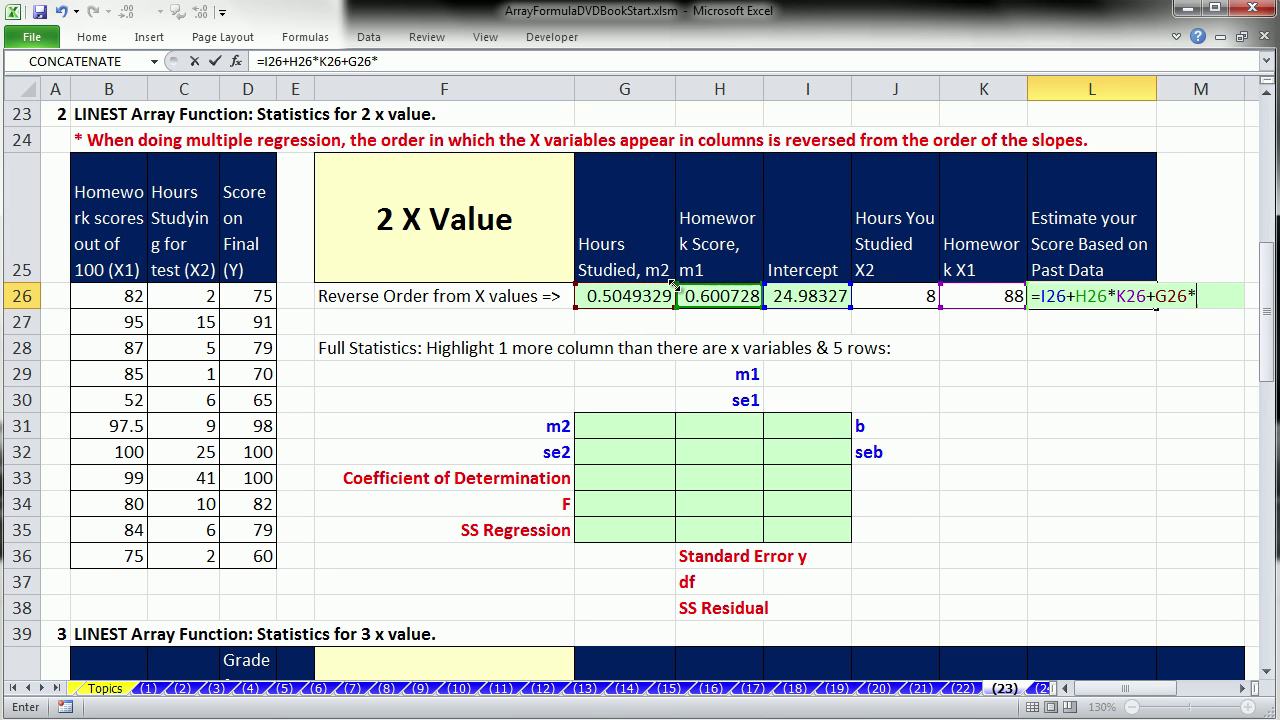
pyautogui.click(890, 291)
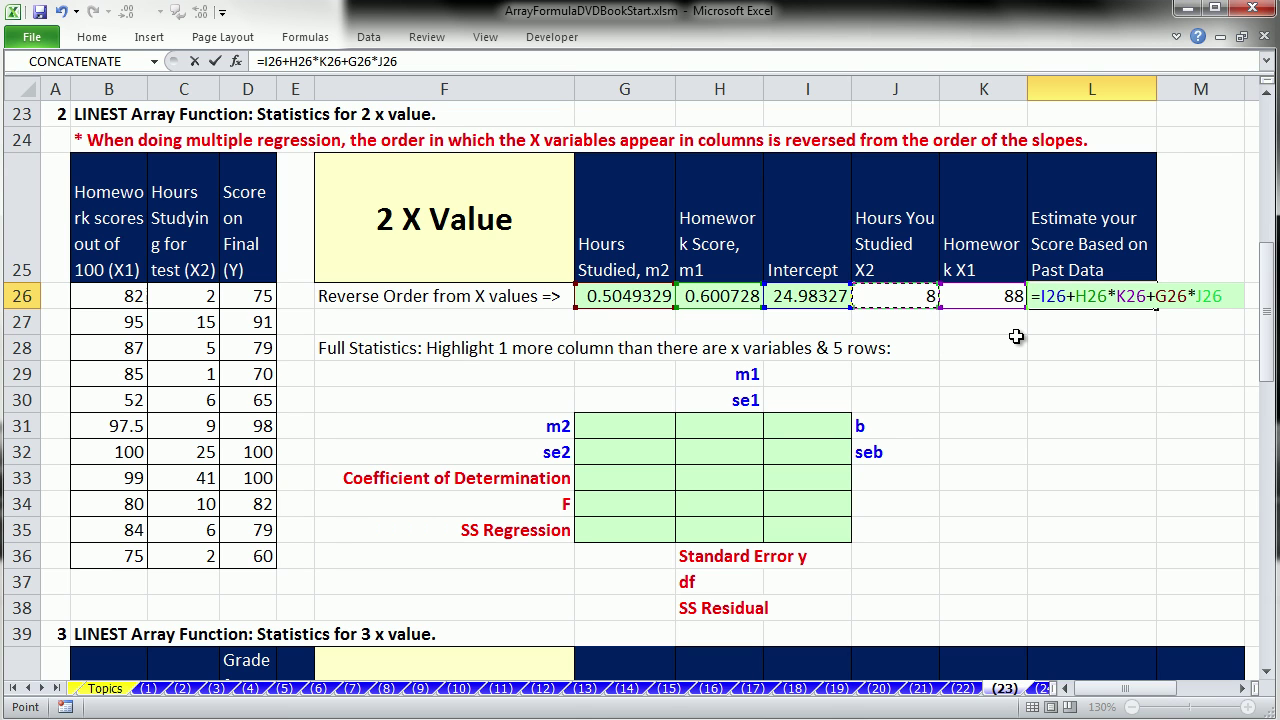
pyautogui.hotkey('ctrl', 'Return')
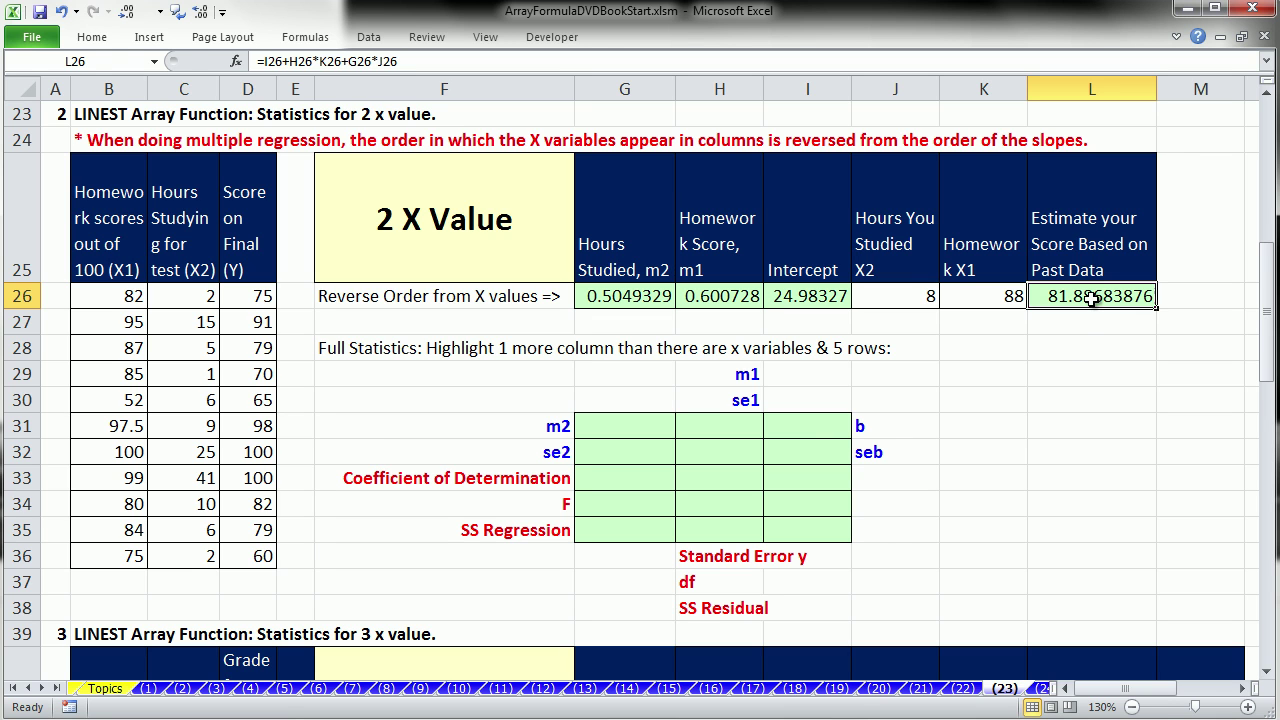
# Delete the slope-times-X terms from L26's formula and insert a SUMPRODUCT function
pyautogui.doubleClick(1100, 294)
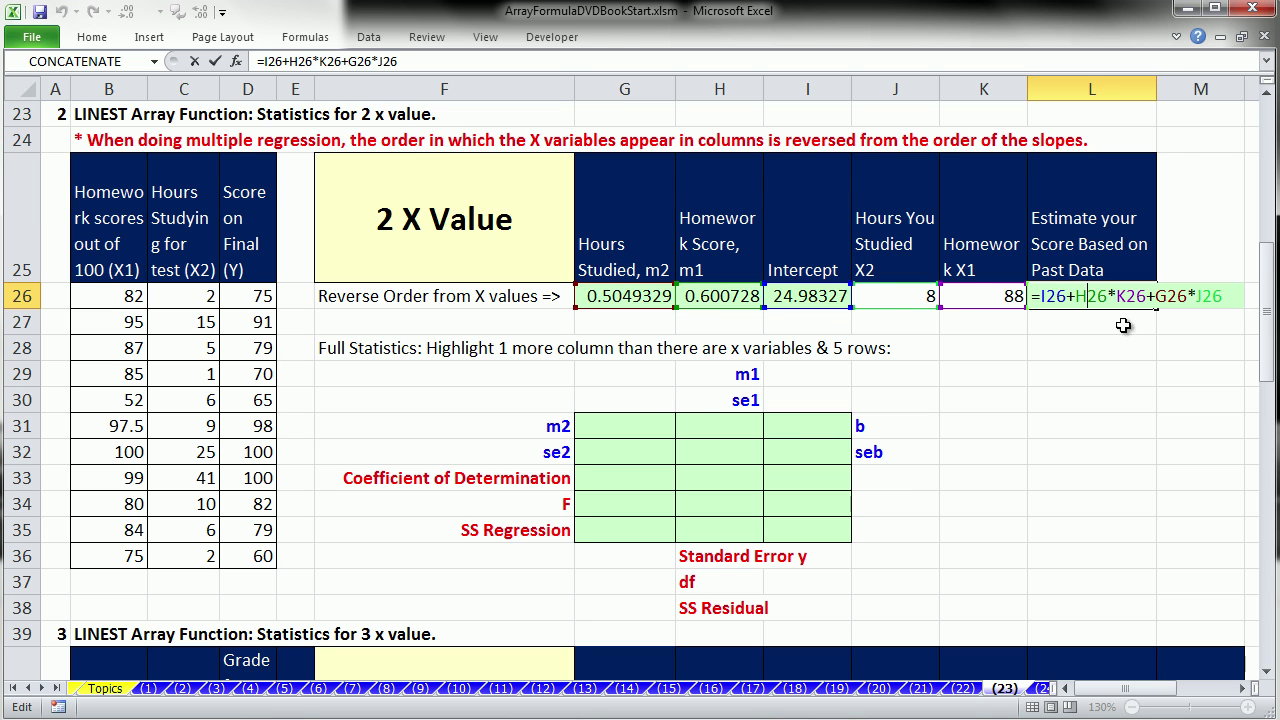
pyautogui.moveTo(1116, 305); pyautogui.dragTo(1222, 298)
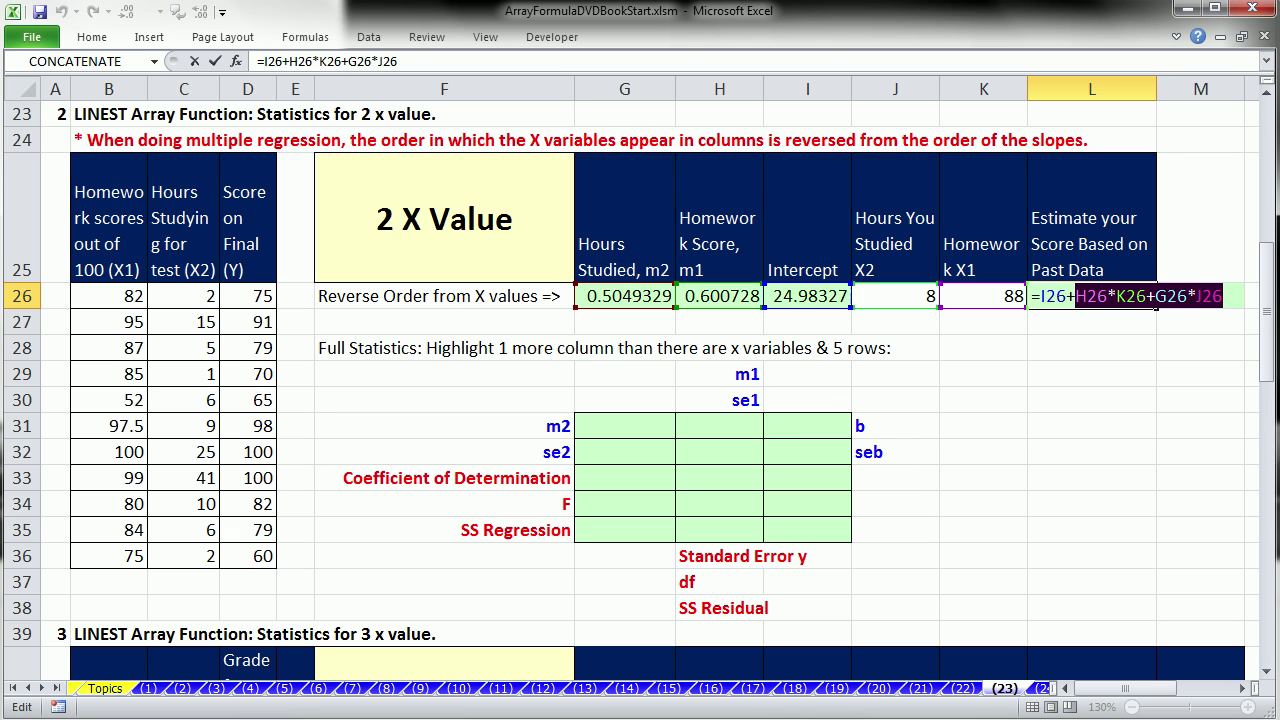
pyautogui.press('BackSpace')
pyautogui.write('su')
pyautogui.press('Tab')
pyautogui.press('BackSpace')
pyautogui.write('p')
pyautogui.press('Tab')
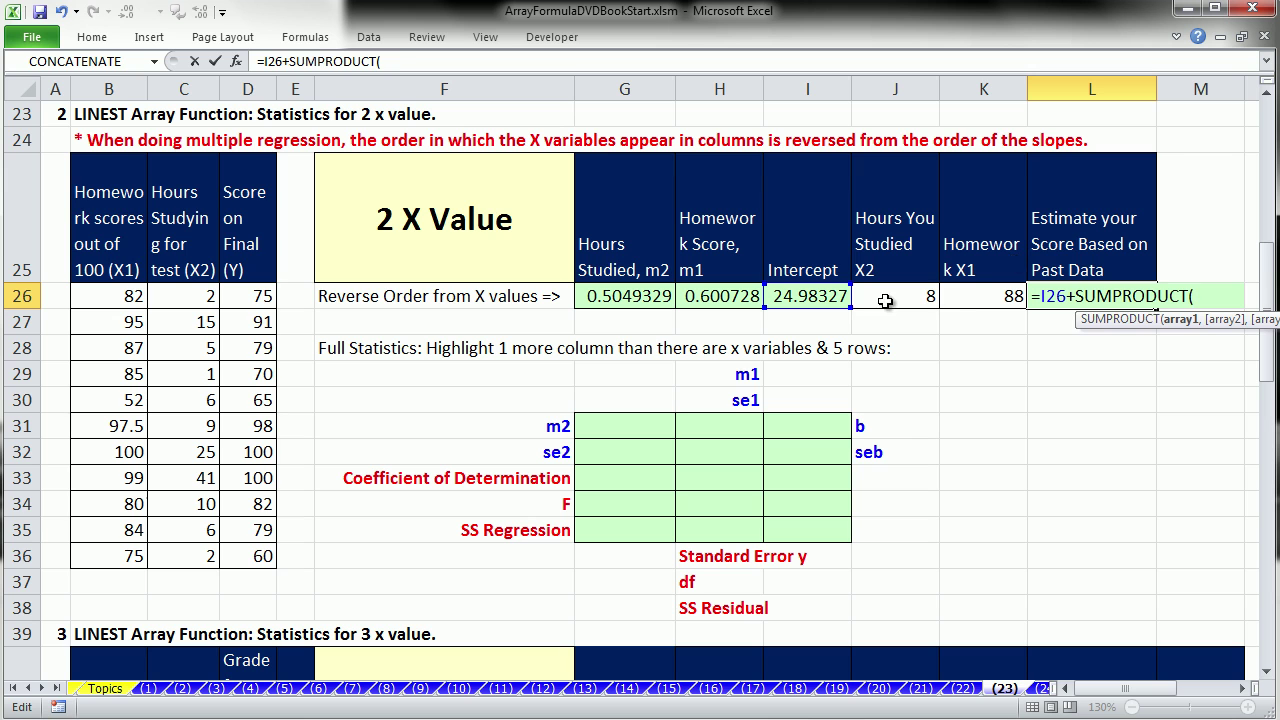
# Complete SUMPRODUCT(J26:K26,G26:H26) so L26 still returns 81.88683876
pyautogui.moveTo(888, 301); pyautogui.dragTo(971, 301)
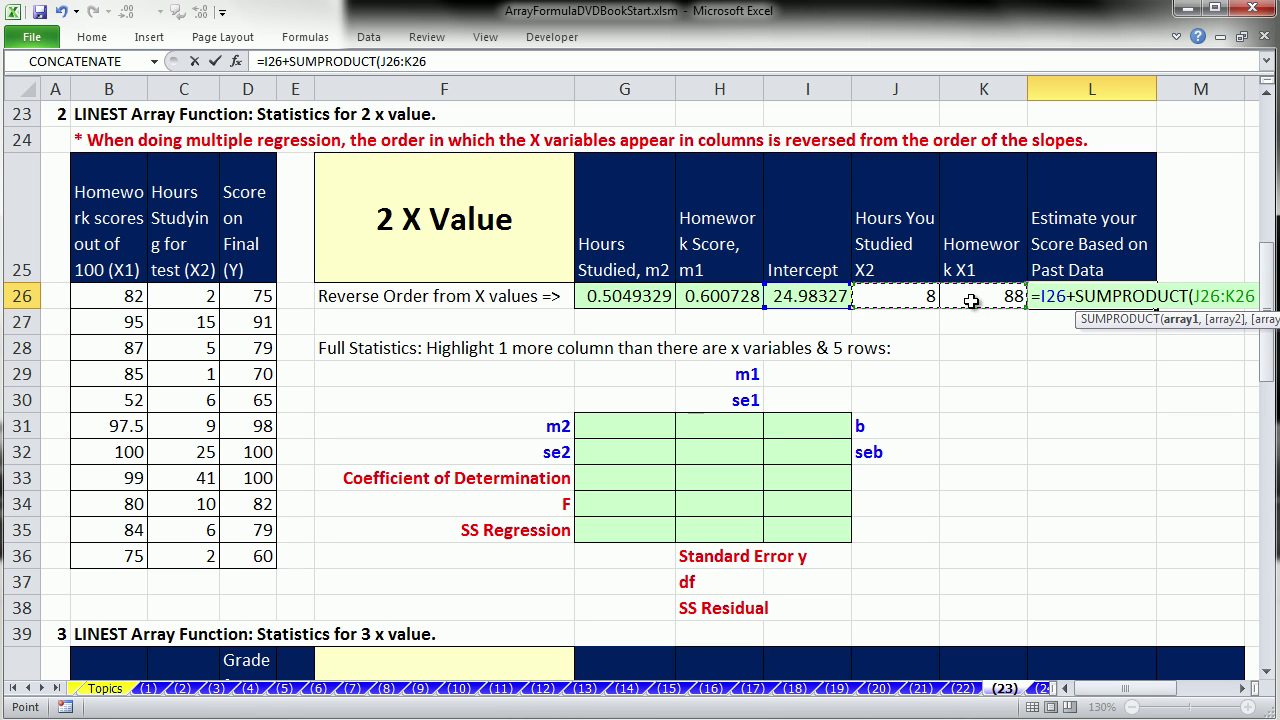
pyautogui.write(',')
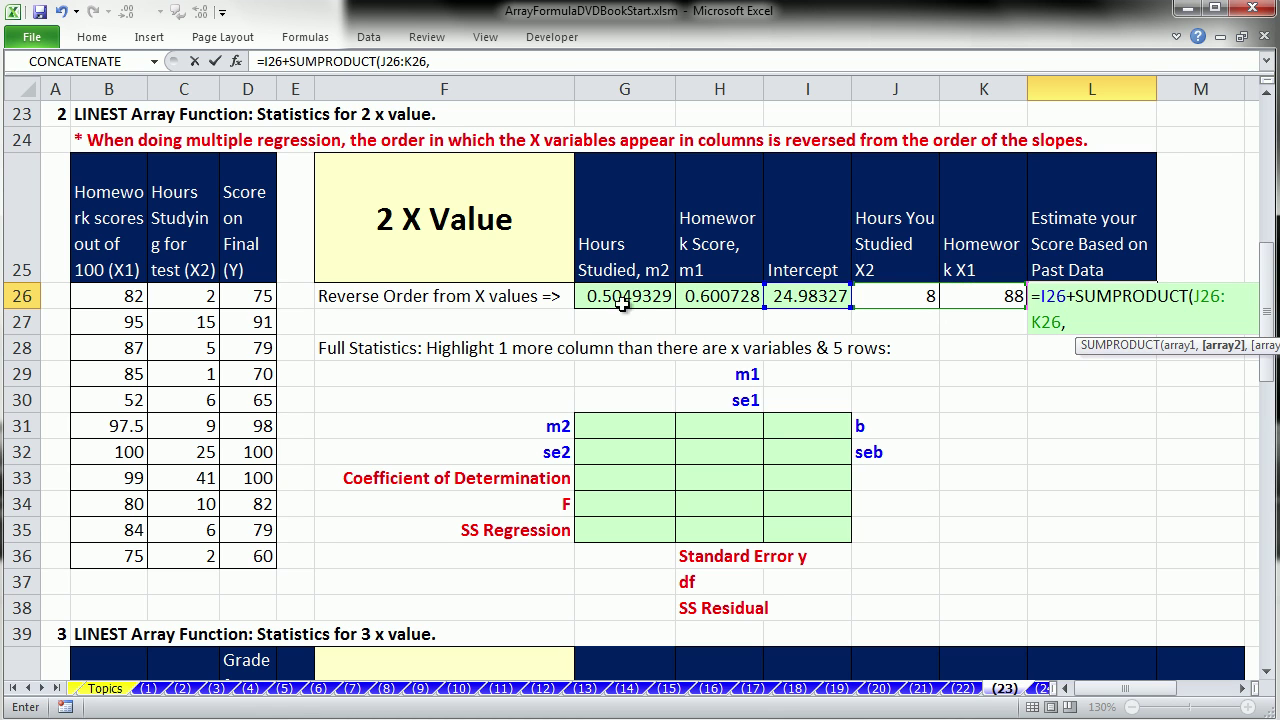
pyautogui.moveTo(608, 298); pyautogui.dragTo(730, 298)
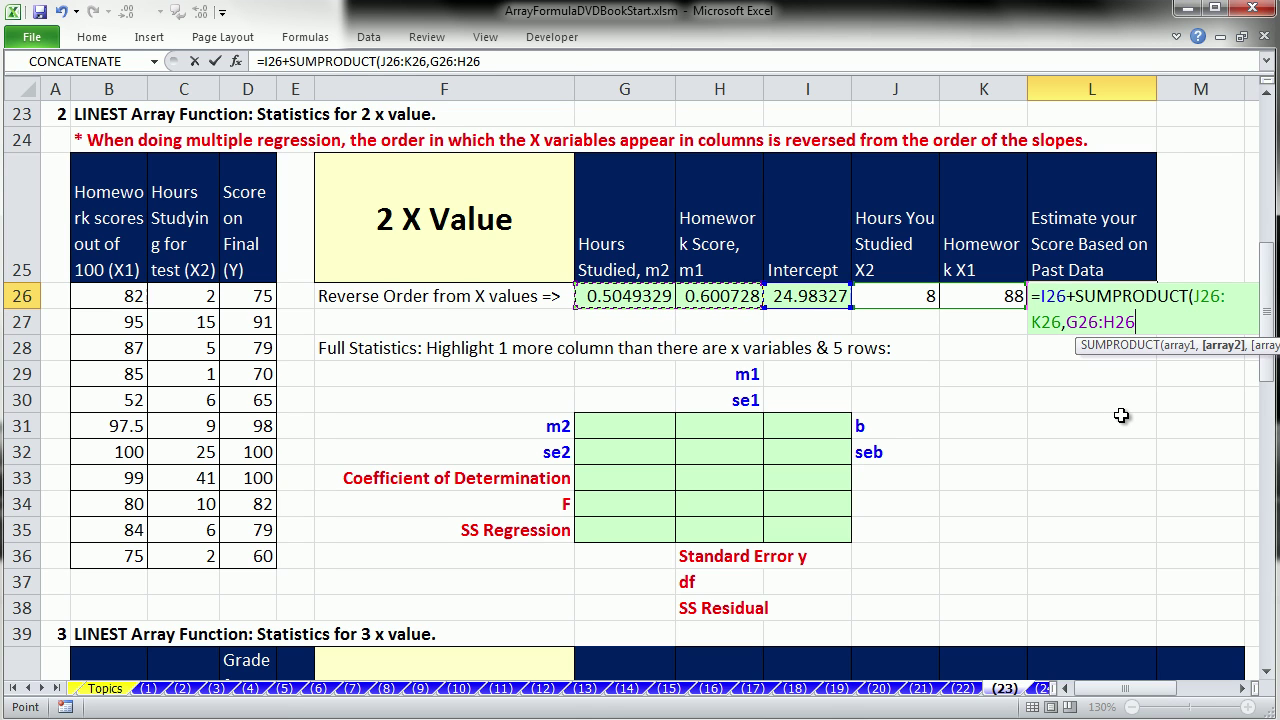
pyautogui.write(')')
pyautogui.hotkey('ctrl', 'Return')
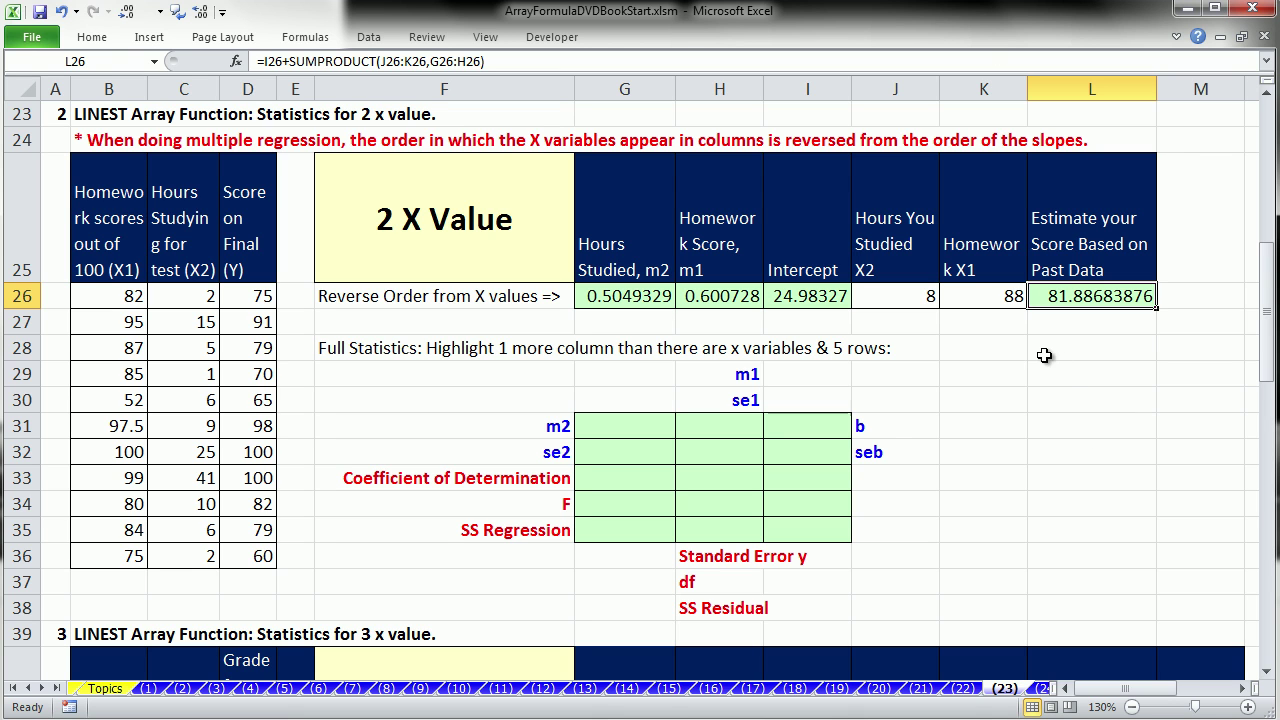
pyautogui.click(917, 299)
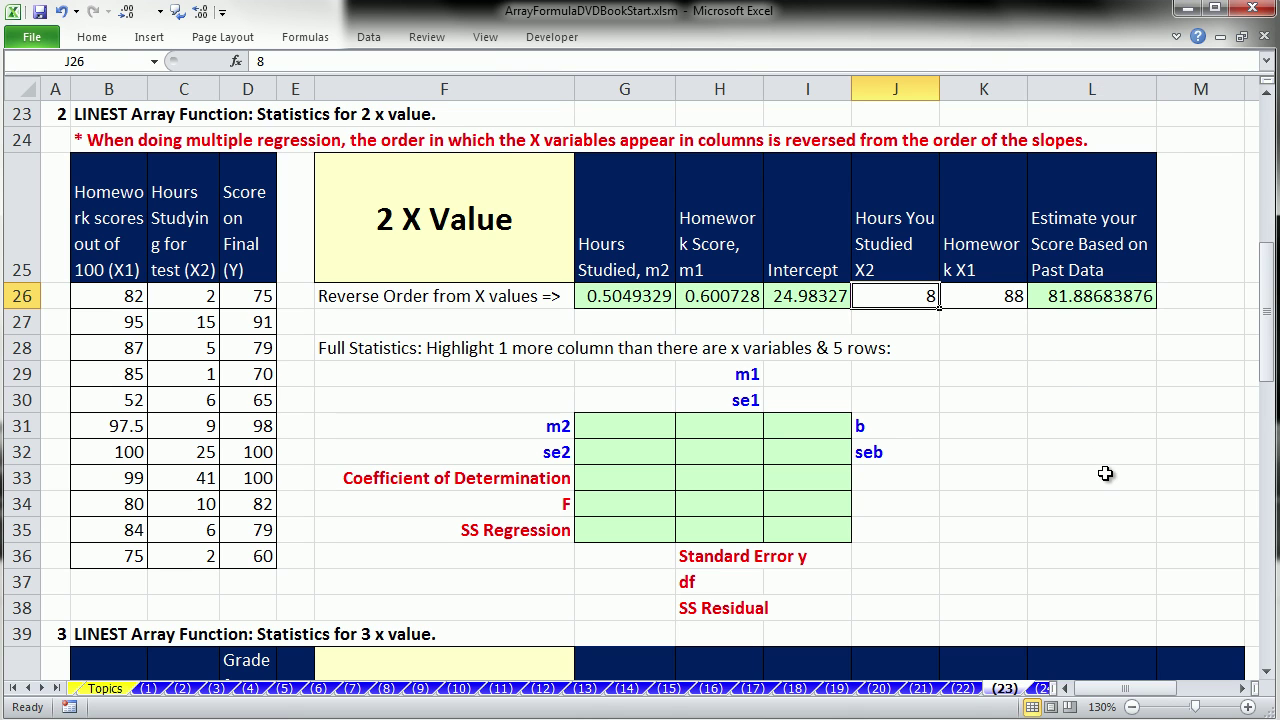
pyautogui.write('20')
pyautogui.hotkey('ctrl', 'Return')
pyautogui.hotkey('ctrl', 'z')
pyautogui.moveTo(803, 474); pyautogui.dragTo(754, 531)
pyautogui.moveTo(603, 484); pyautogui.dragTo(708, 530)
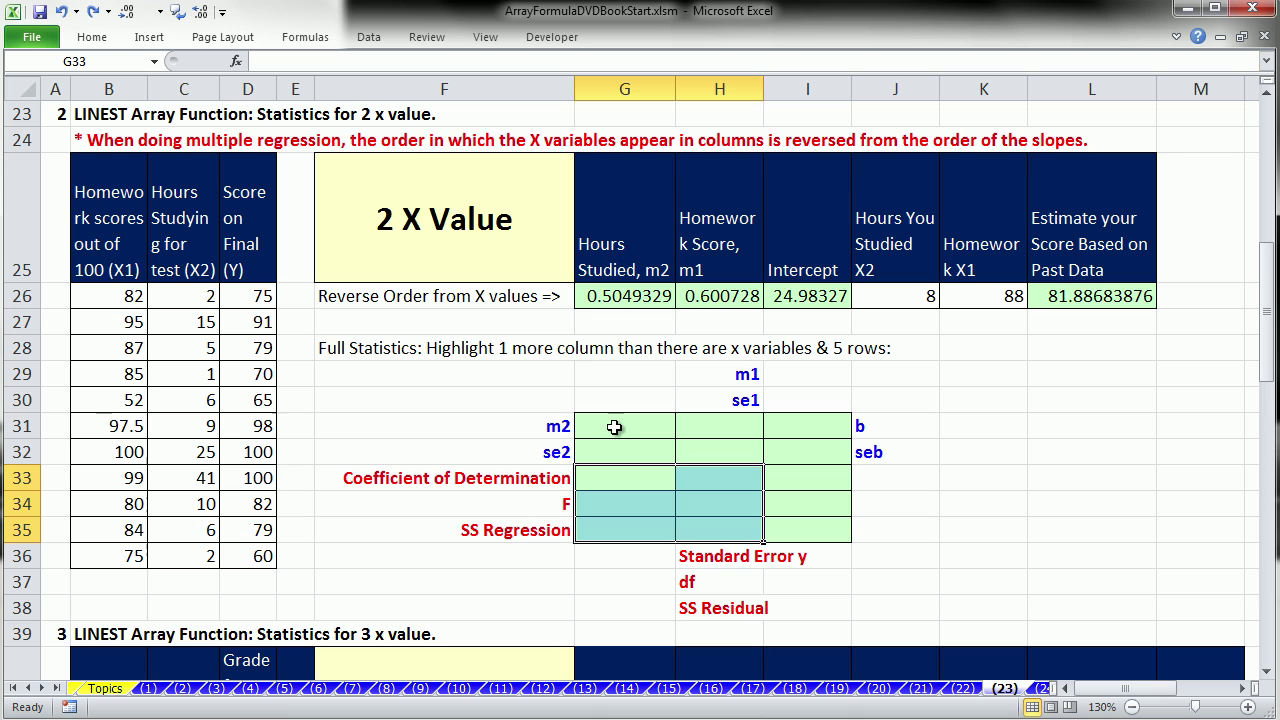
pyautogui.click(614, 426)
pyautogui.click(612, 456)
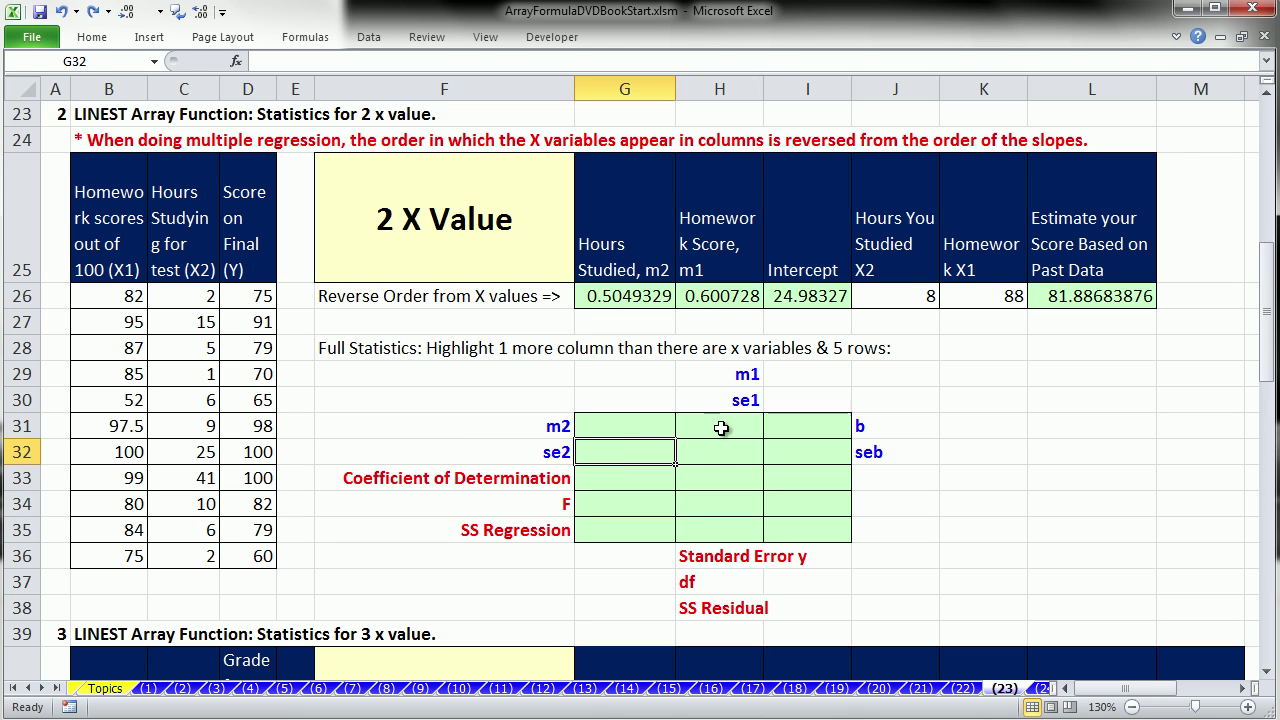
pyautogui.click(721, 426)
pyautogui.click(717, 456)
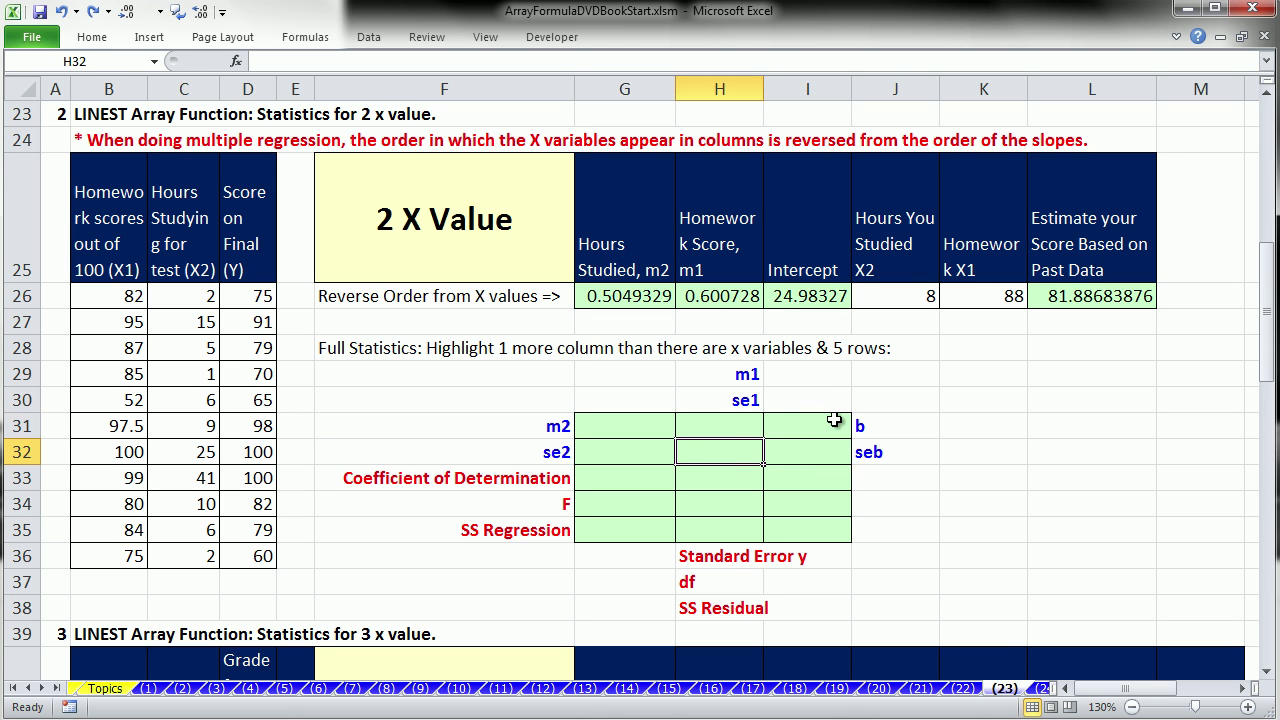
pyautogui.click(834, 420)
pyautogui.click(831, 453)
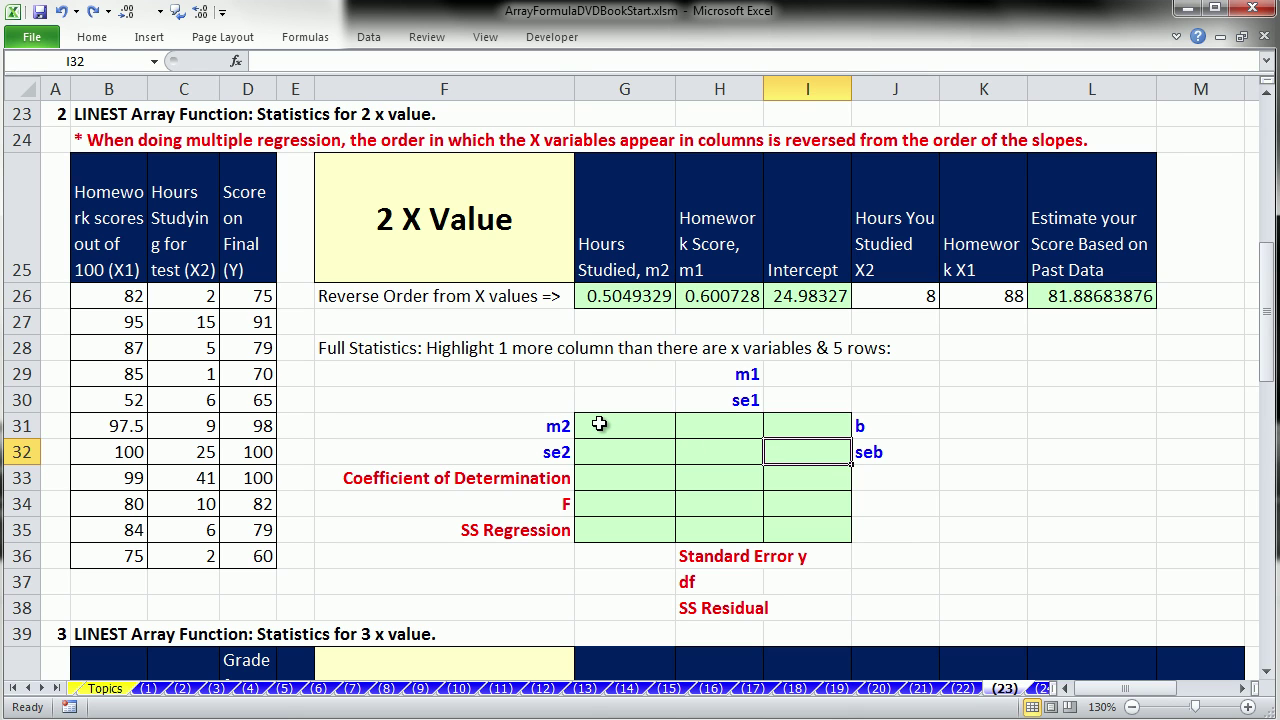
pyautogui.moveTo(599, 424); pyautogui.dragTo(808, 531)
pyautogui.moveTo(607, 474); pyautogui.dragTo(735, 535)
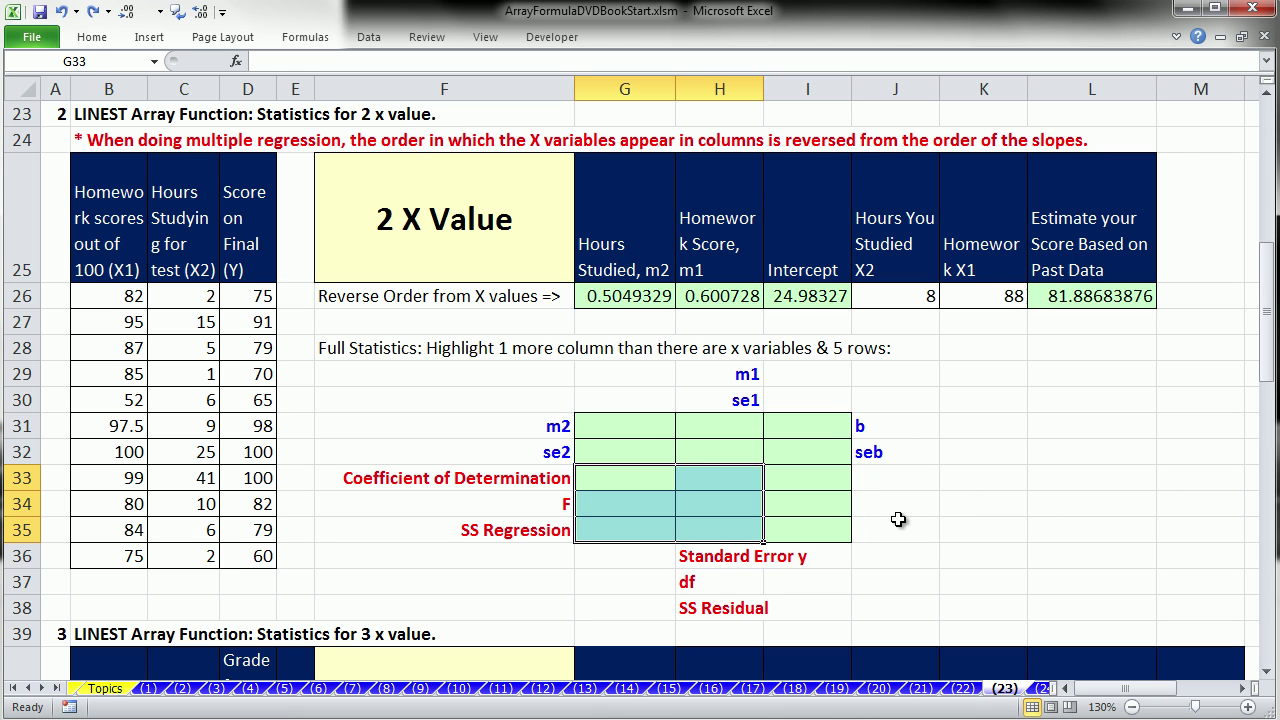
# Select G31:I35 and start LINEST of final scores D26:D36 on homework and hours B26:C36
pyautogui.moveTo(630, 430); pyautogui.dragTo(811, 531)
pyautogui.write('=LINEST(')
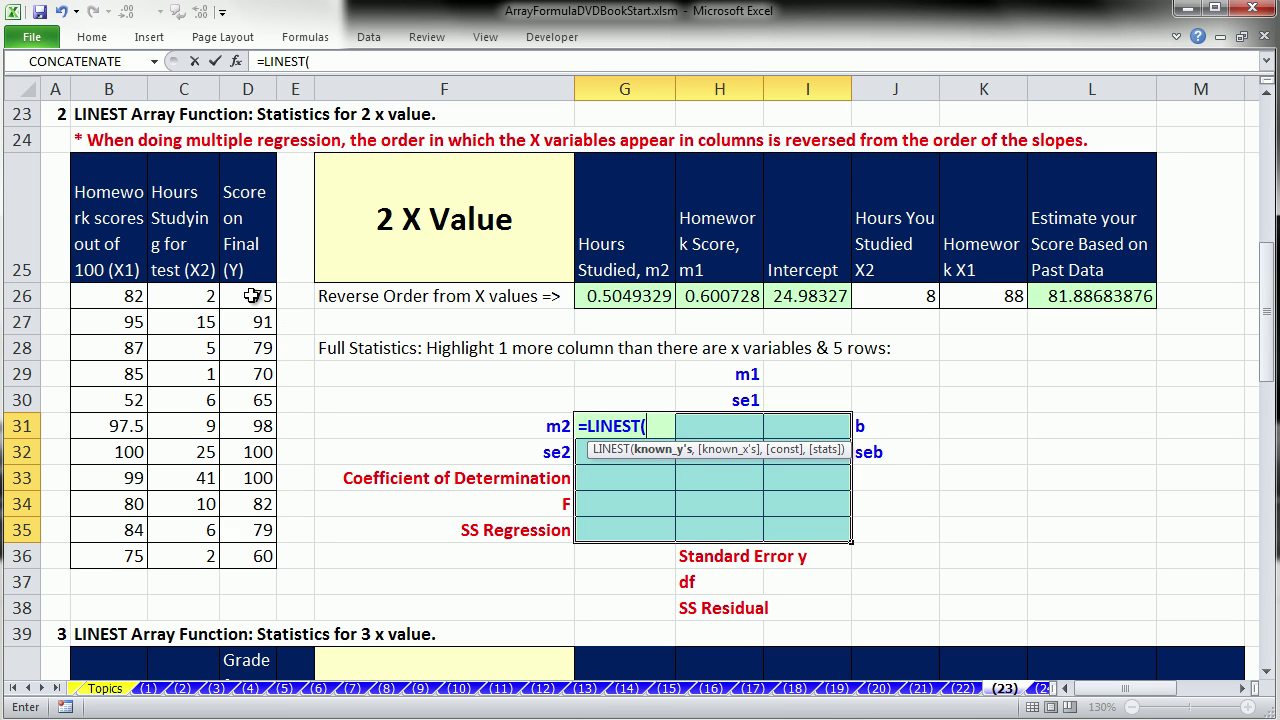
pyautogui.moveTo(257, 296); pyautogui.dragTo(255, 545)
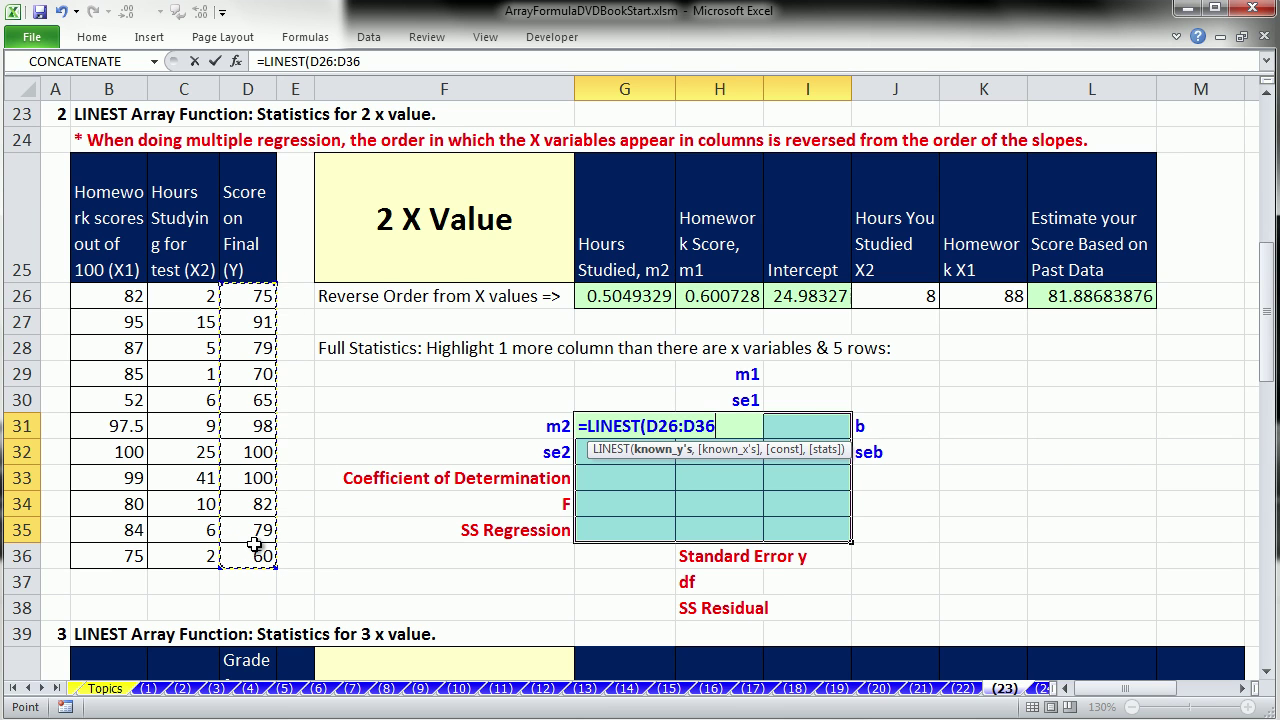
pyautogui.write(',')
pyautogui.click(130, 297)
pyautogui.moveTo(130, 297); pyautogui.dragTo(192, 564)
pyautogui.write(',')
# Add TRUE for const and stats, array-enter, and review R² 0.8241338, F and SS values
pyautogui.press('Down')
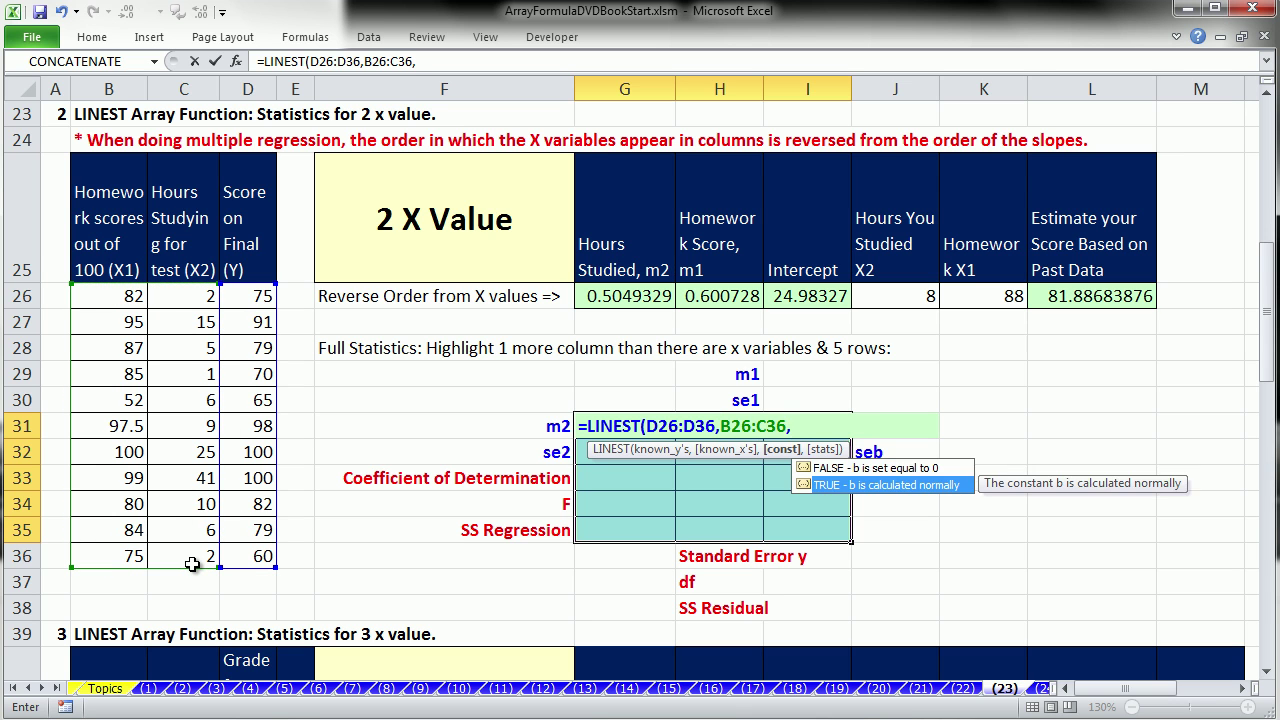
pyautogui.press('Tab')
pyautogui.write(',')
pyautogui.press('Tab')
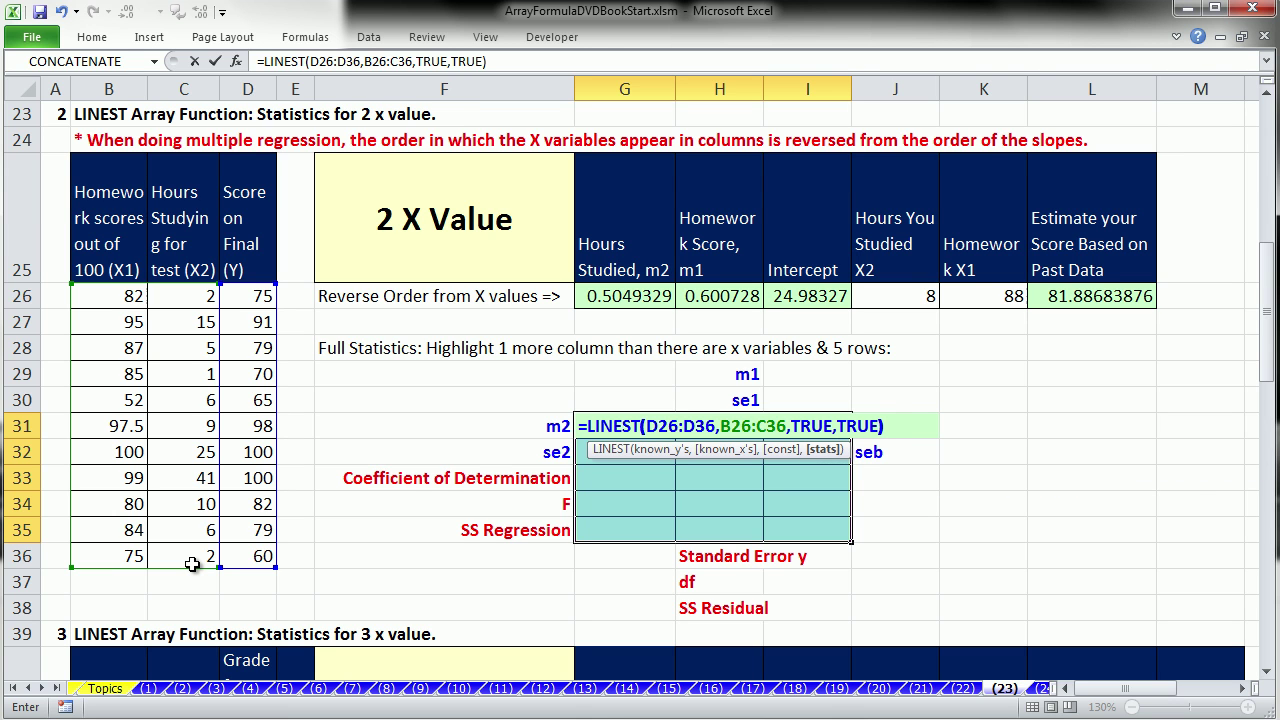
pyautogui.write(')')
pyautogui.hotkey('ctrl', 'shift', 'Return')
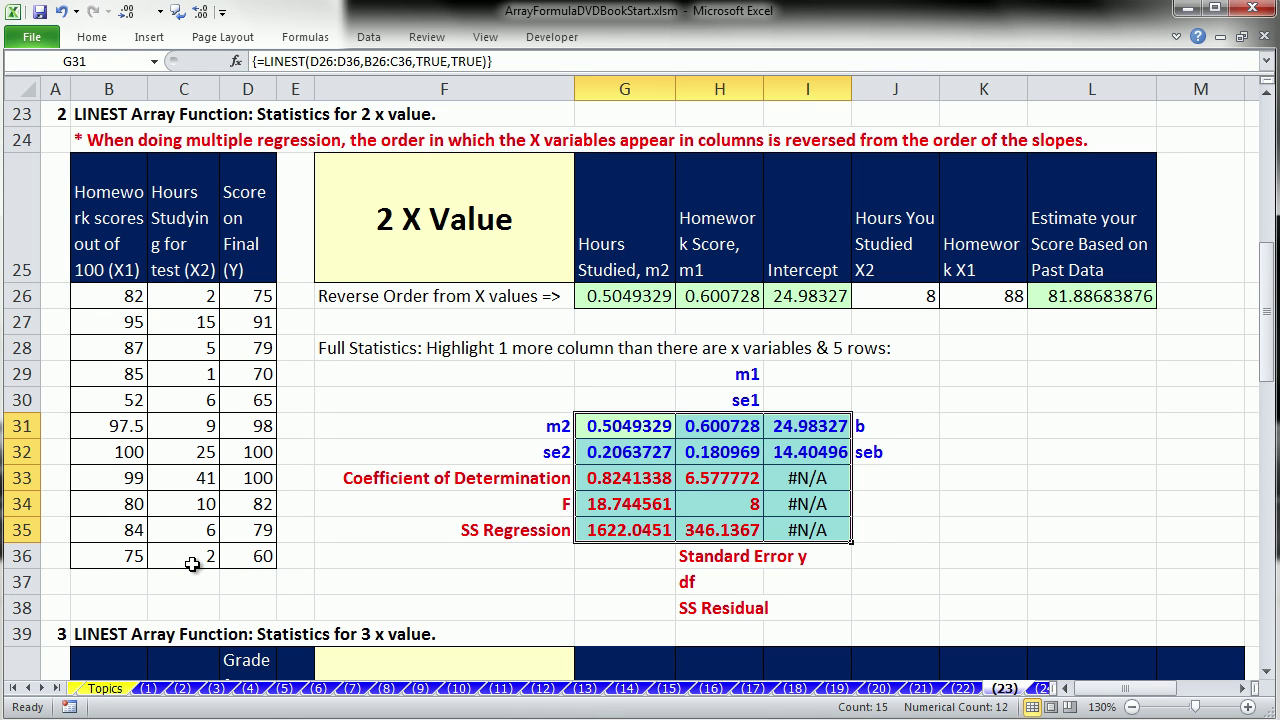
pyautogui.moveTo(612, 490); pyautogui.dragTo(722, 528)
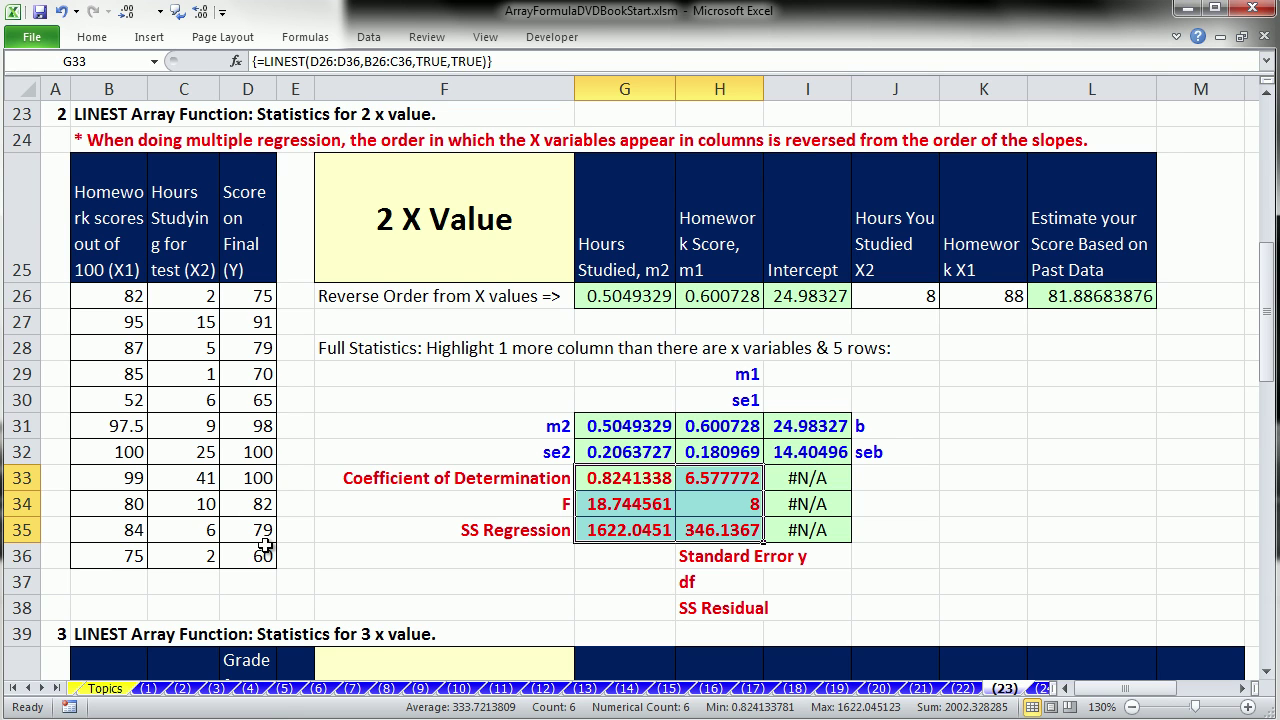
pyautogui.click(1097, 525)
# Scroll to the 3 X Value section and review its final score, prerequisite grade, hours and homework columns
pyautogui.scroll(-5, 1097, 525)
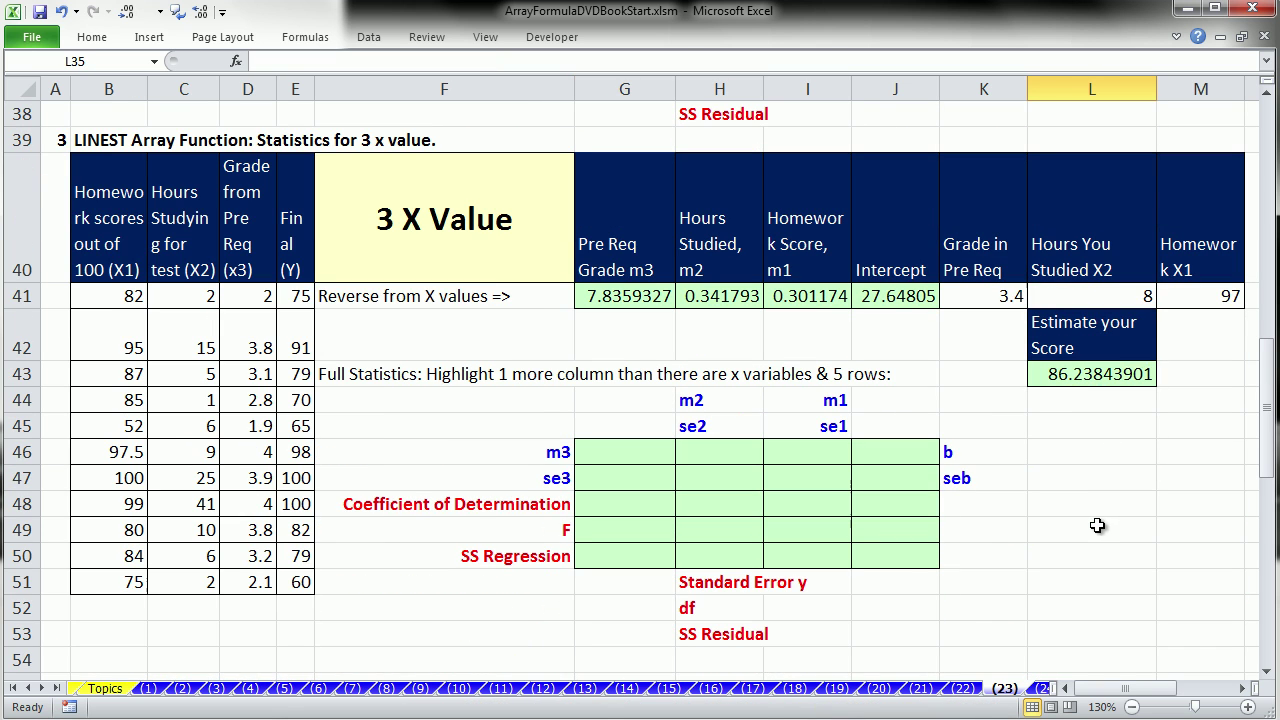
pyautogui.moveTo(301, 296); pyautogui.dragTo(298, 582)
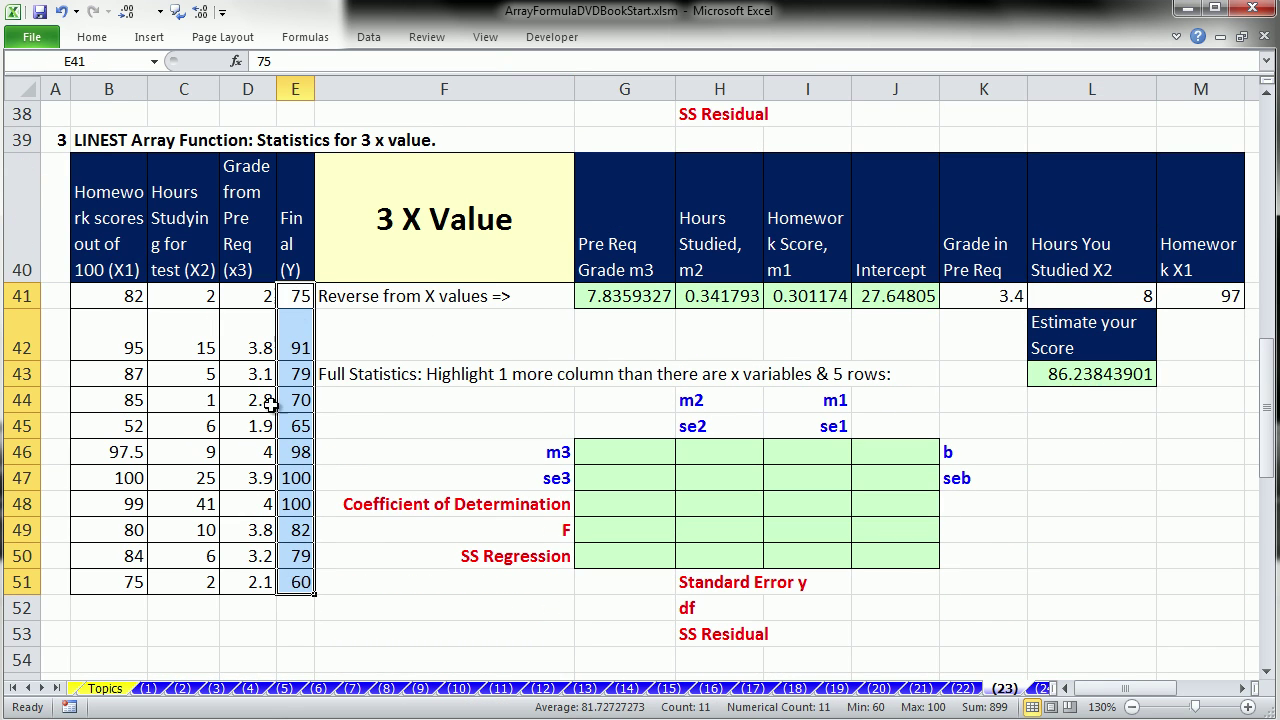
pyautogui.moveTo(243, 292); pyautogui.dragTo(265, 581)
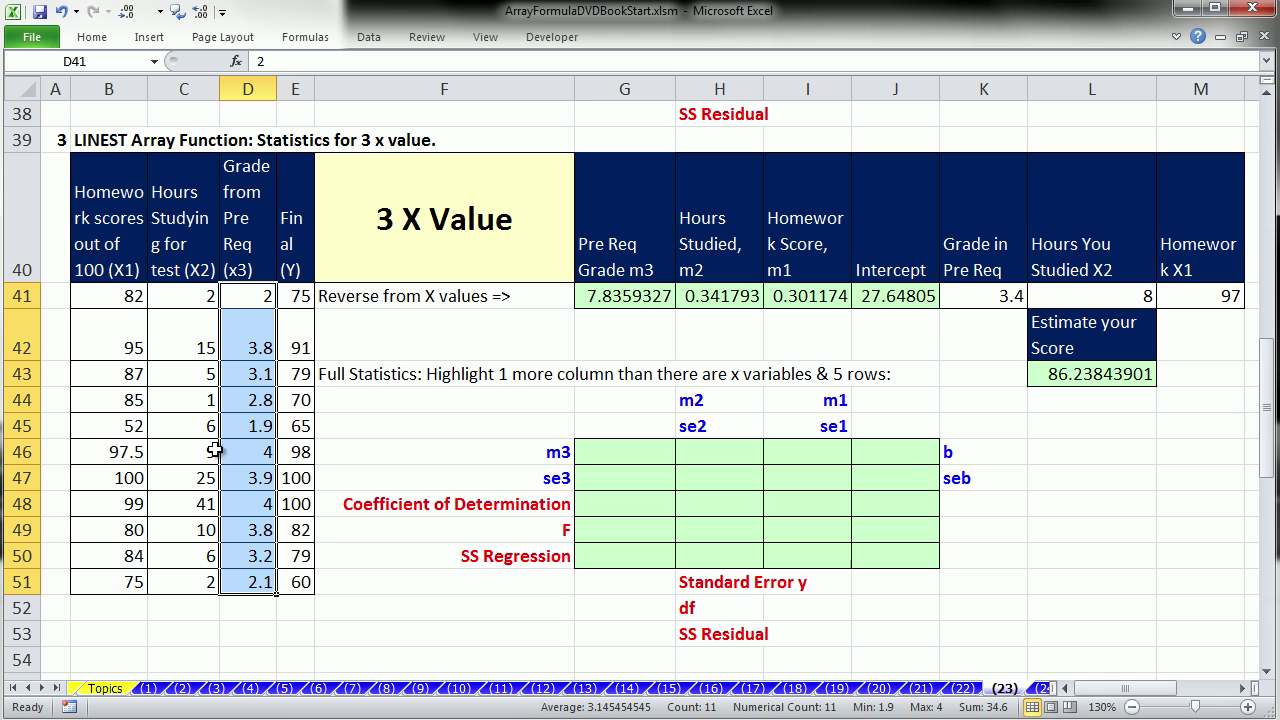
pyautogui.moveTo(172, 295); pyautogui.dragTo(188, 580)
pyautogui.moveTo(97, 301); pyautogui.dragTo(122, 578)
# Clear the LINEST results in G41:J41 and the score estimate in L43
pyautogui.moveTo(609, 291); pyautogui.dragTo(928, 296)
pyautogui.press('Delete')
pyautogui.click(1100, 376)
pyautogui.press('Delete')
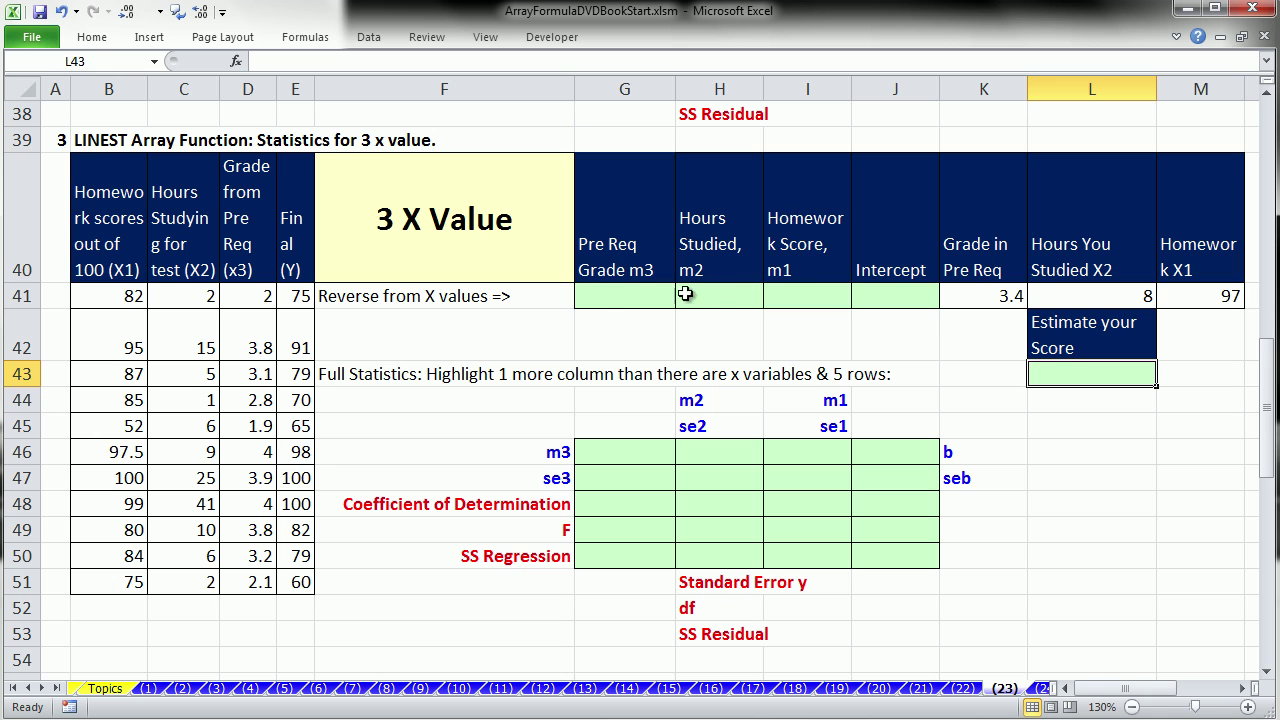
# Array-enter =LINEST(E41:E51,B41:D51) in G41:J41, giving slopes 7.8359327, 0.341793, 0.301174 and intercept 27.64805
pyautogui.moveTo(606, 298); pyautogui.dragTo(874, 298)
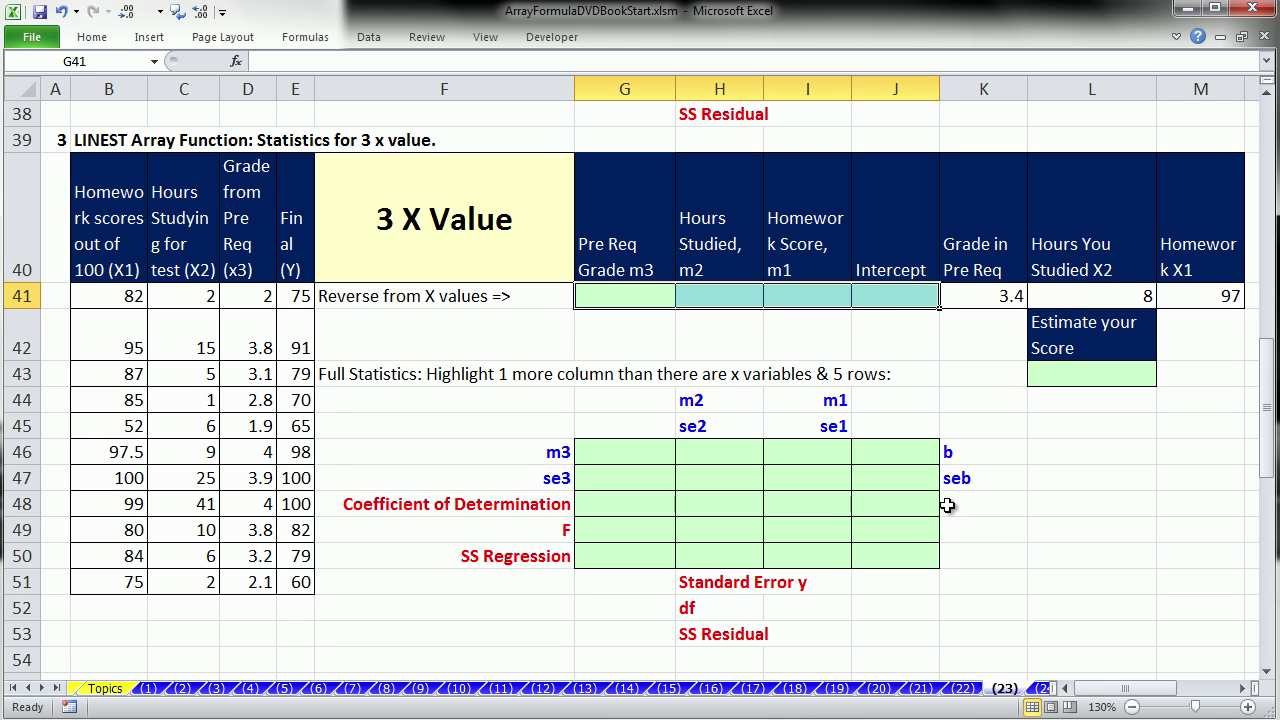
pyautogui.write('=li')
pyautogui.press('Tab')
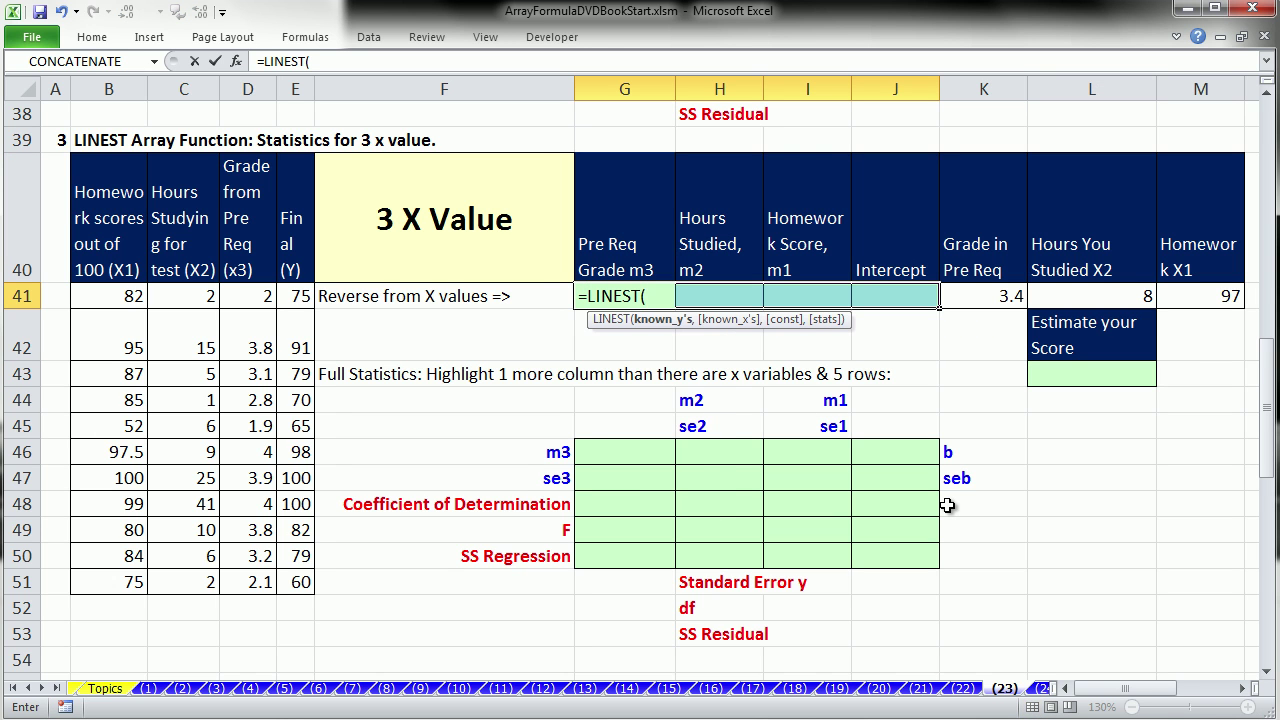
pyautogui.moveTo(296, 293); pyautogui.dragTo(297, 583)
pyautogui.write(',')
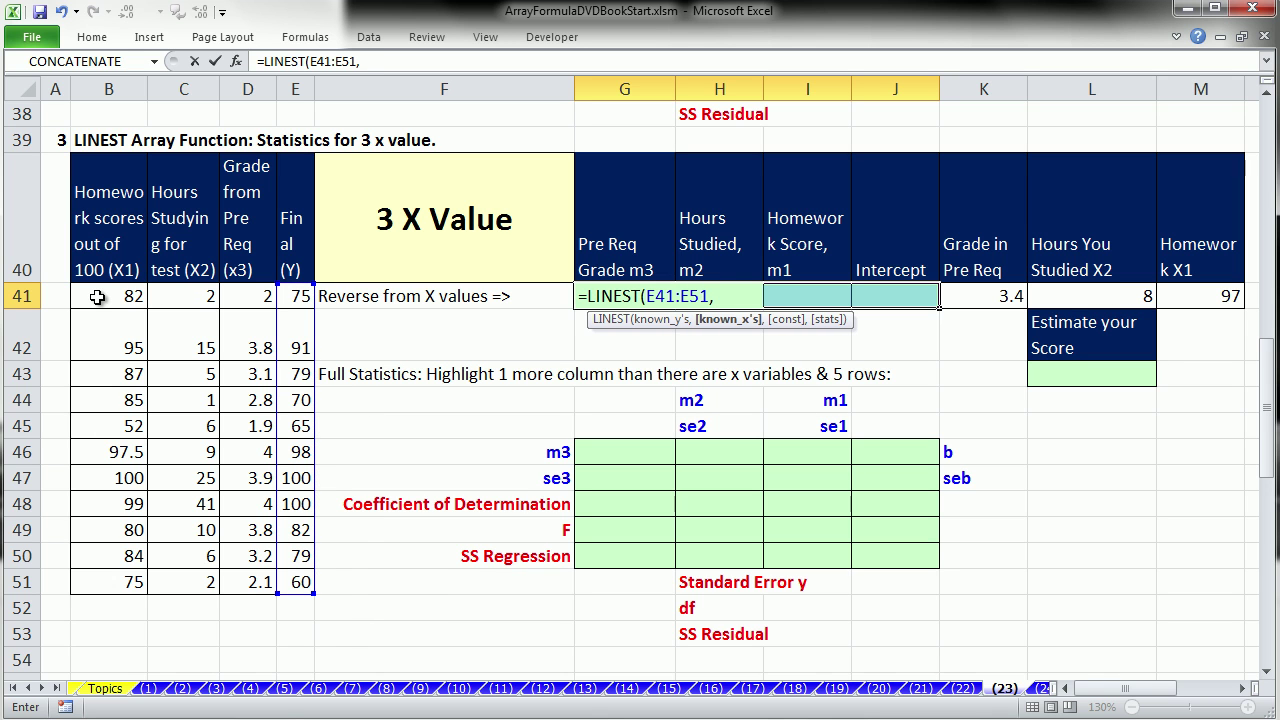
pyautogui.moveTo(97, 296); pyautogui.dragTo(266, 580)
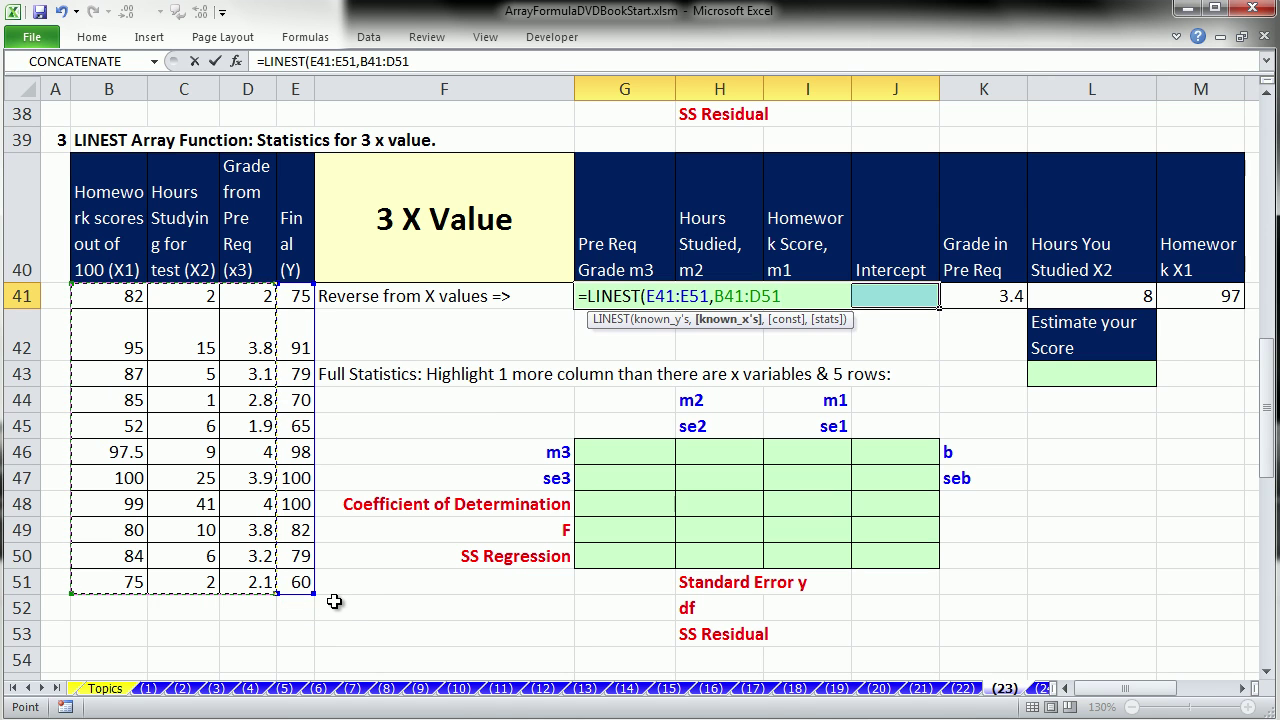
pyautogui.hotkey('ctrl', 'shift', 'Return')
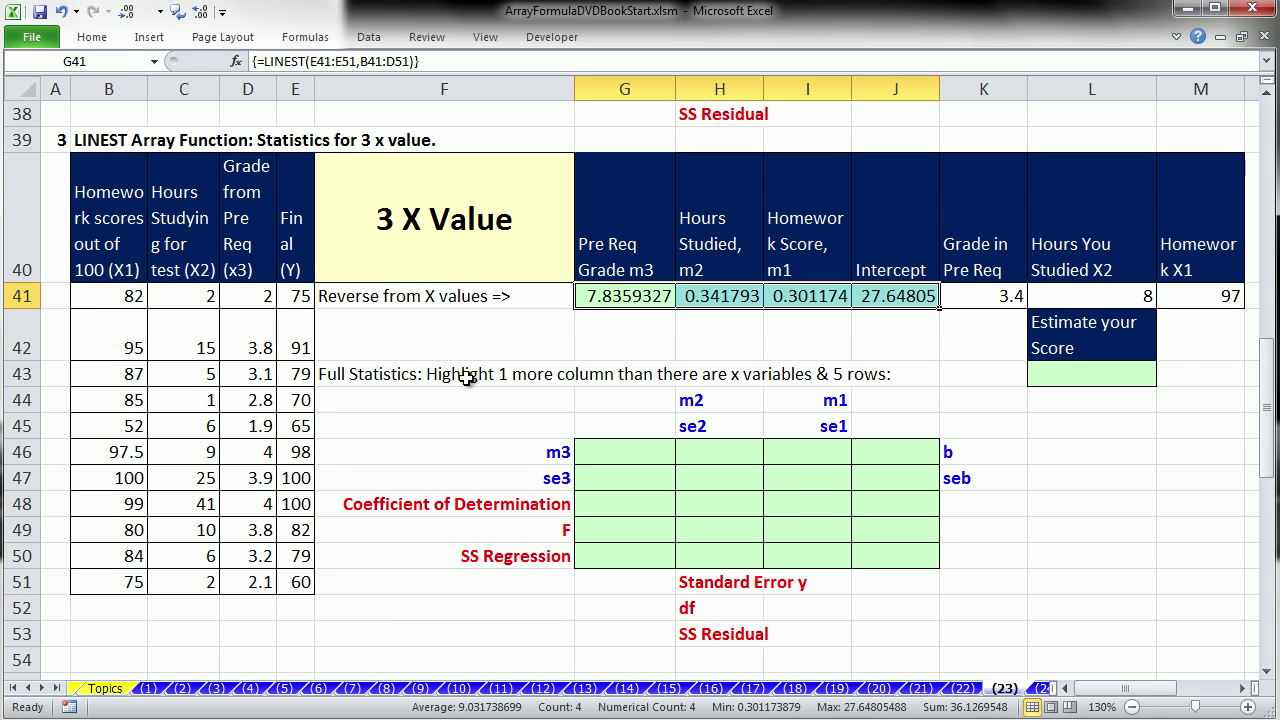
# Enter =J41+SUMPRODUCT(K41:M41,G41:I41) in L43, estimating a score of 86.23843901
pyautogui.click(1094, 374)
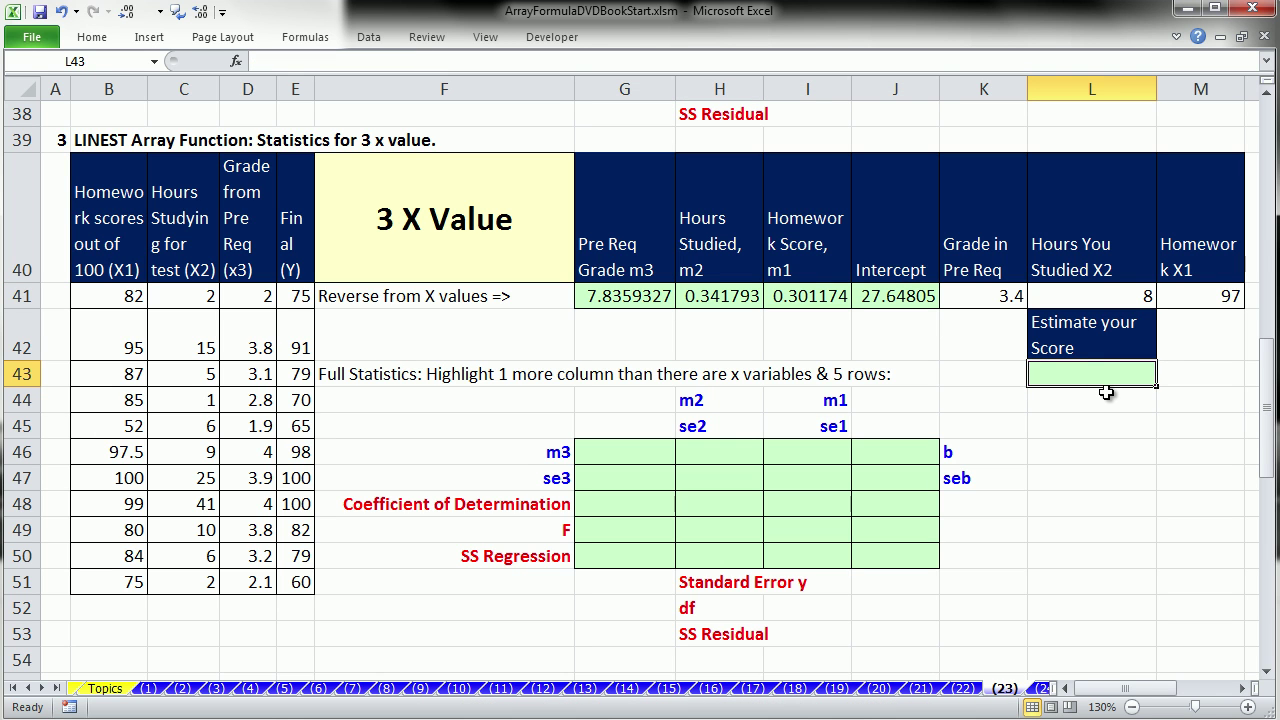
pyautogui.write('=')
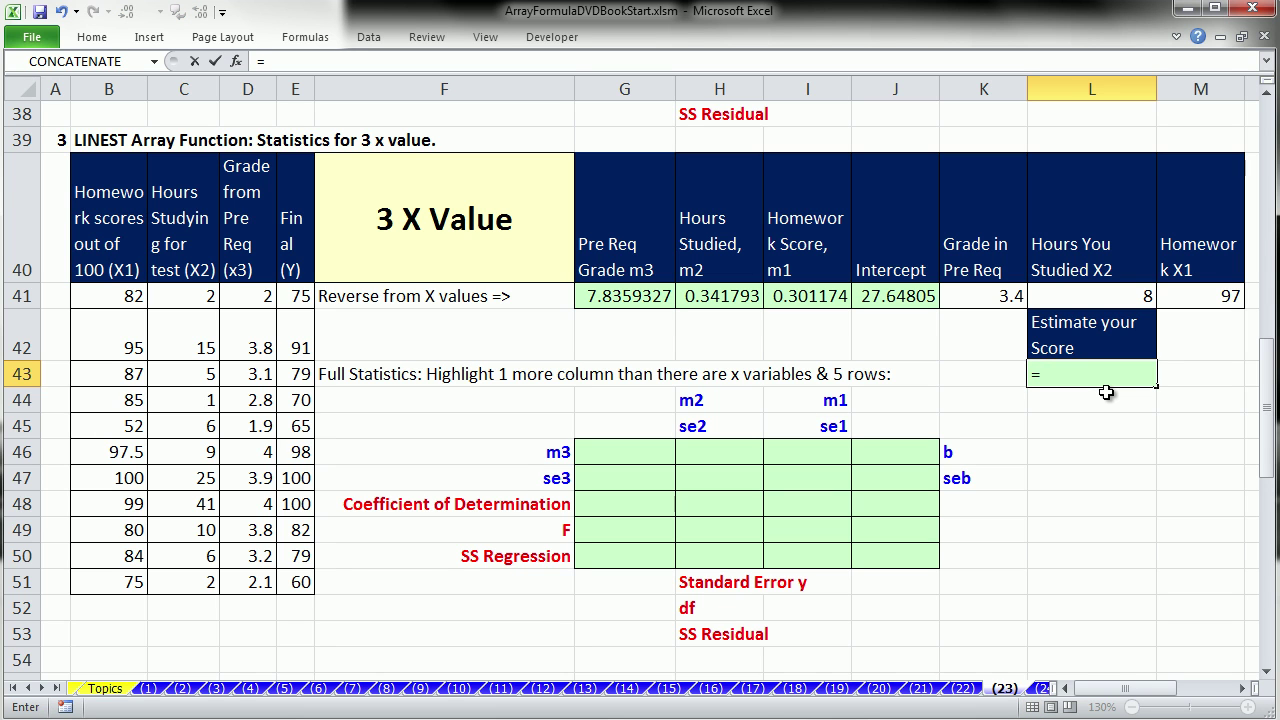
pyautogui.click(902, 298)
pyautogui.write('+sump')
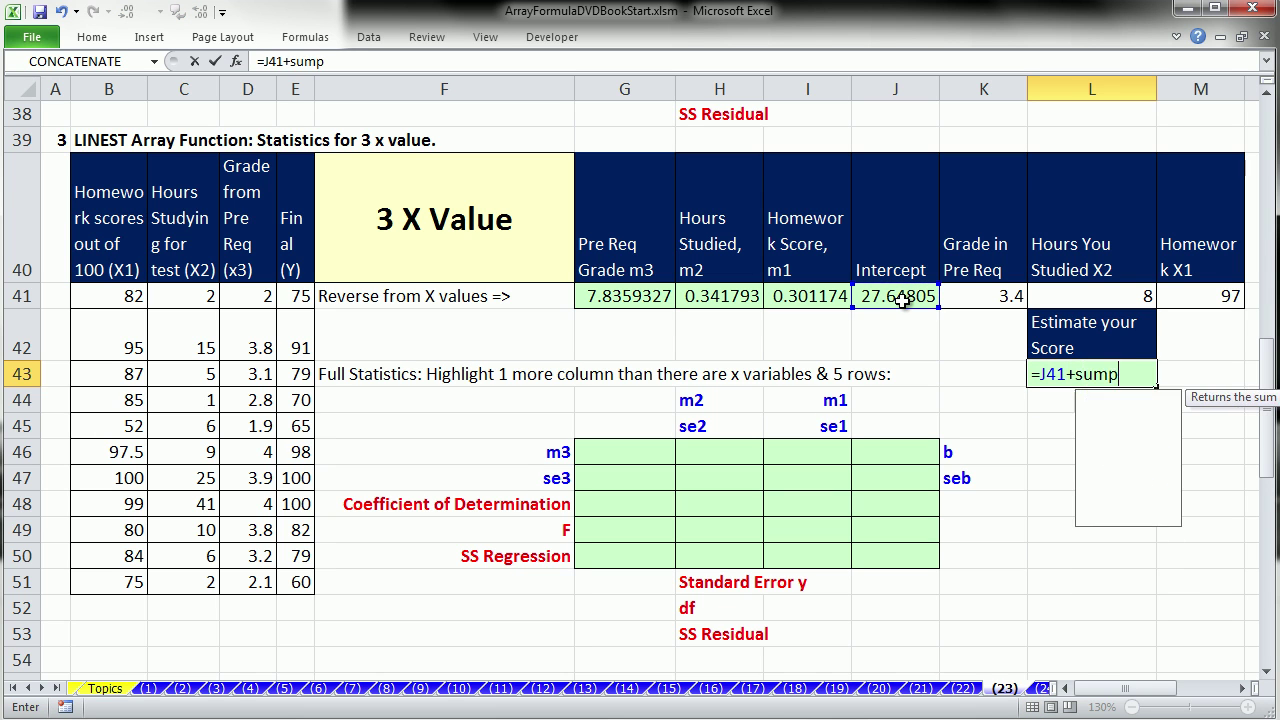
pyautogui.press('Tab')
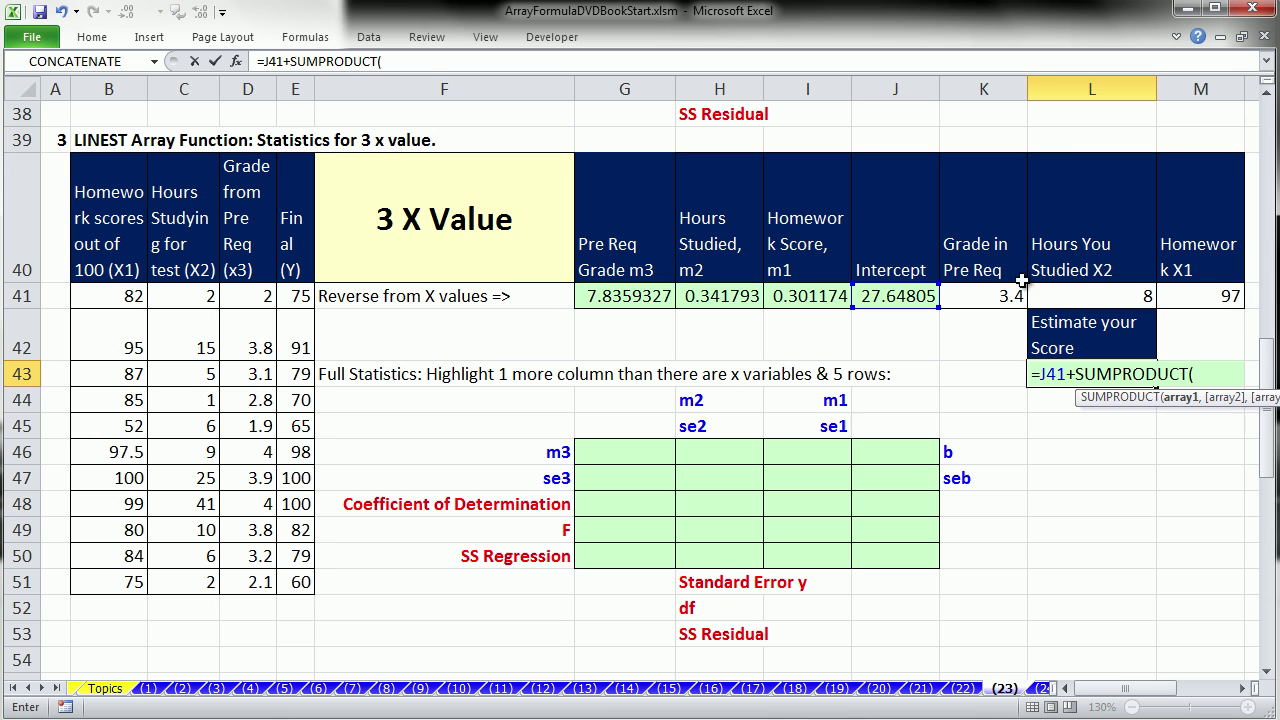
pyautogui.moveTo(980, 298); pyautogui.dragTo(1190, 300)
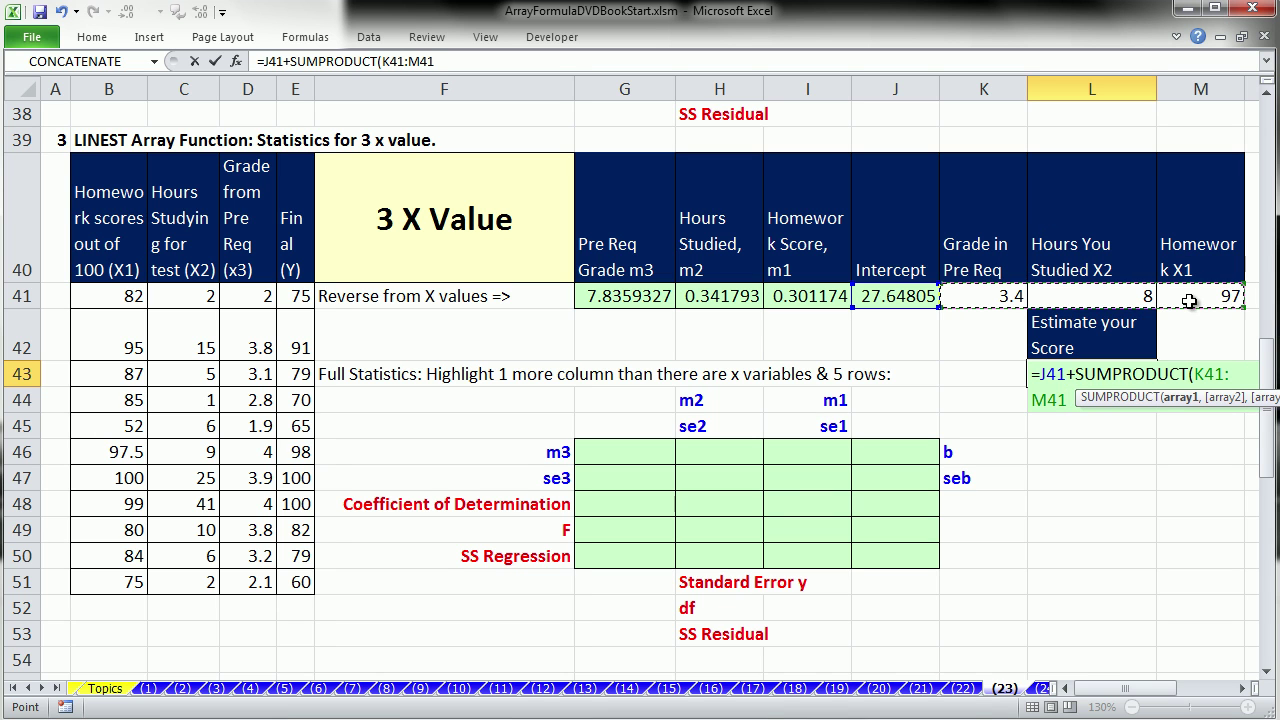
pyautogui.write(',')
pyautogui.moveTo(605, 296); pyautogui.dragTo(778, 298)
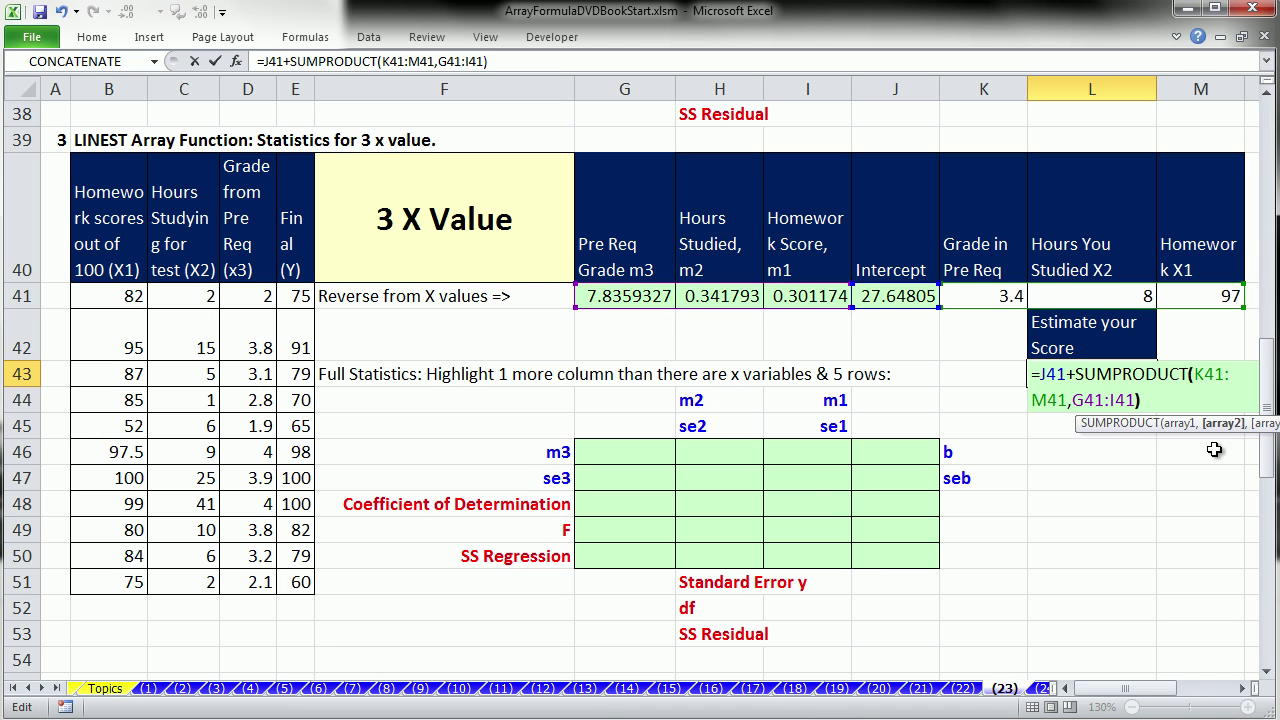
pyautogui.write(')')
pyautogui.hotkey('ctrl', 'Return')
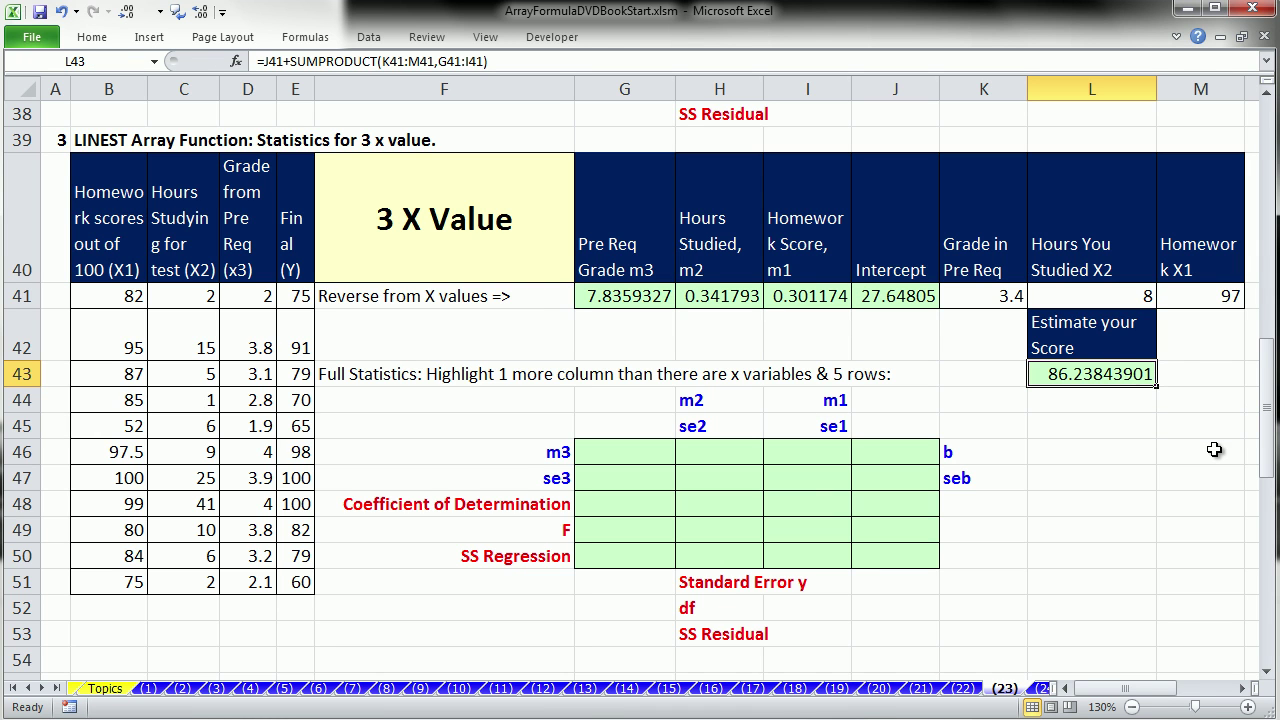
# Change the Homework X1 value in M41 to 88, recalculating the estimate to 83.5278741
pyautogui.click(1216, 296)
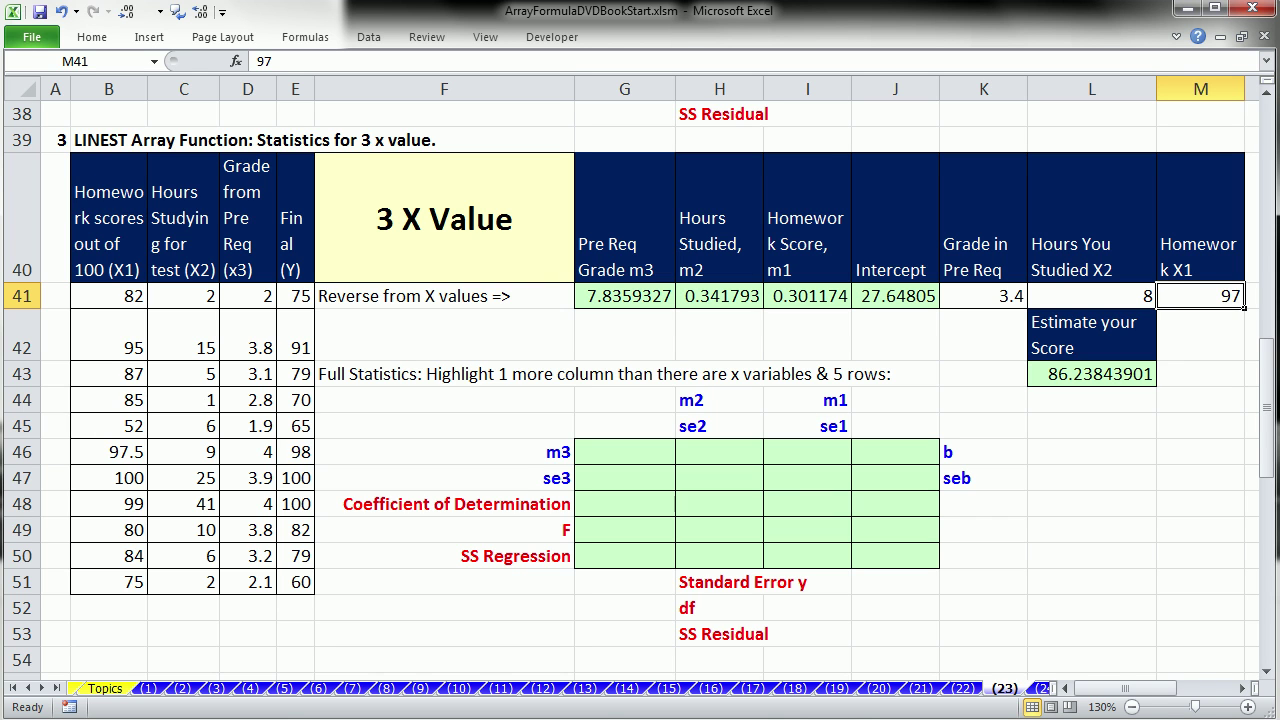
pyautogui.write('88')
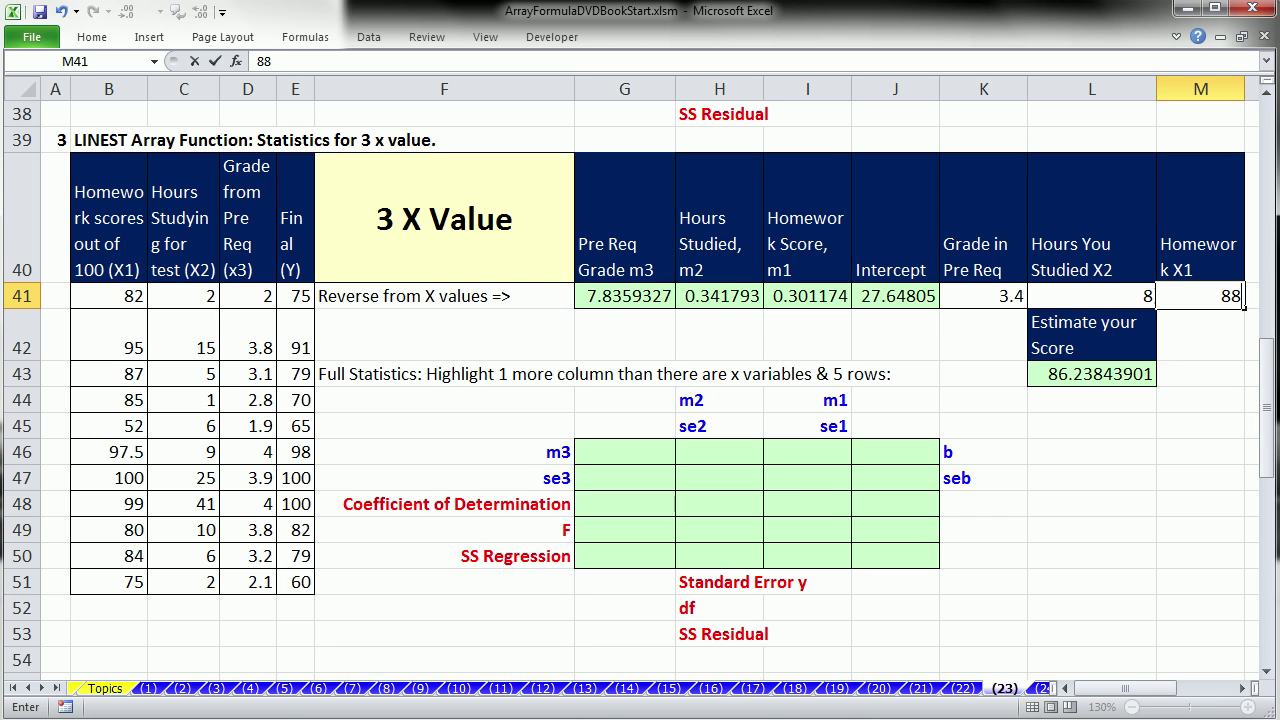
pyautogui.hotkey('ctrl', 'Return')
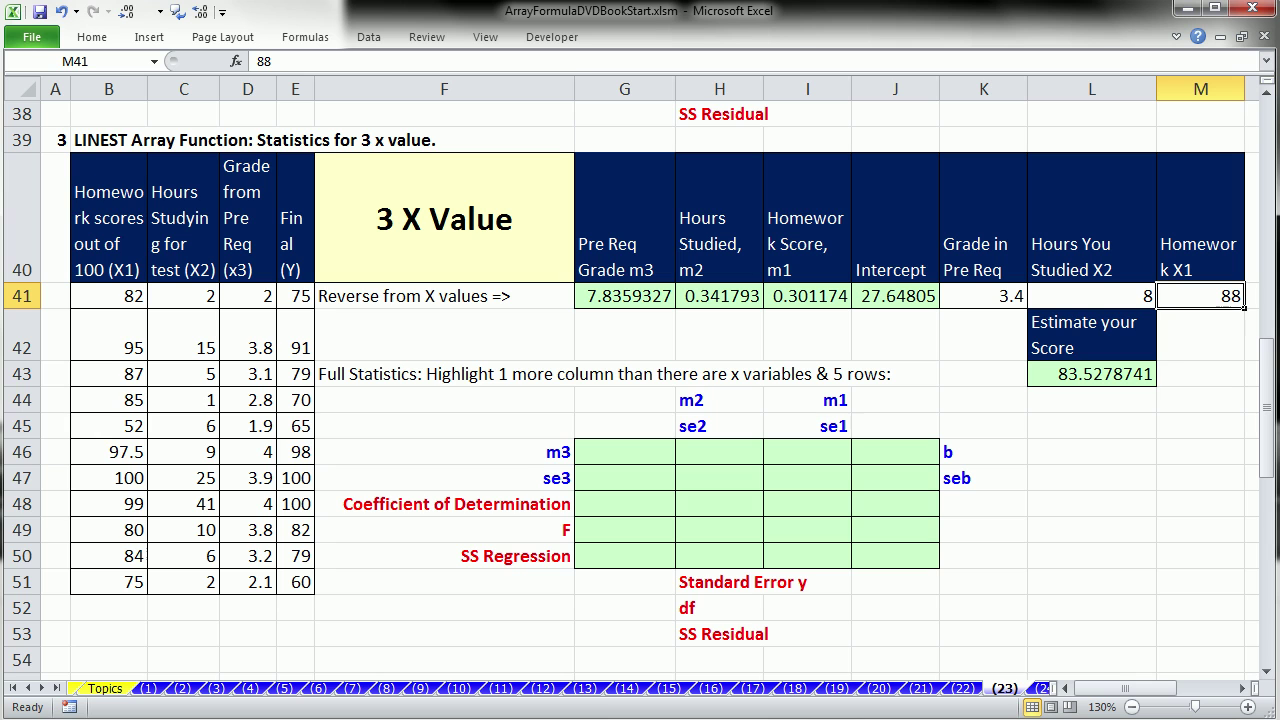
pyautogui.click(1101, 298)
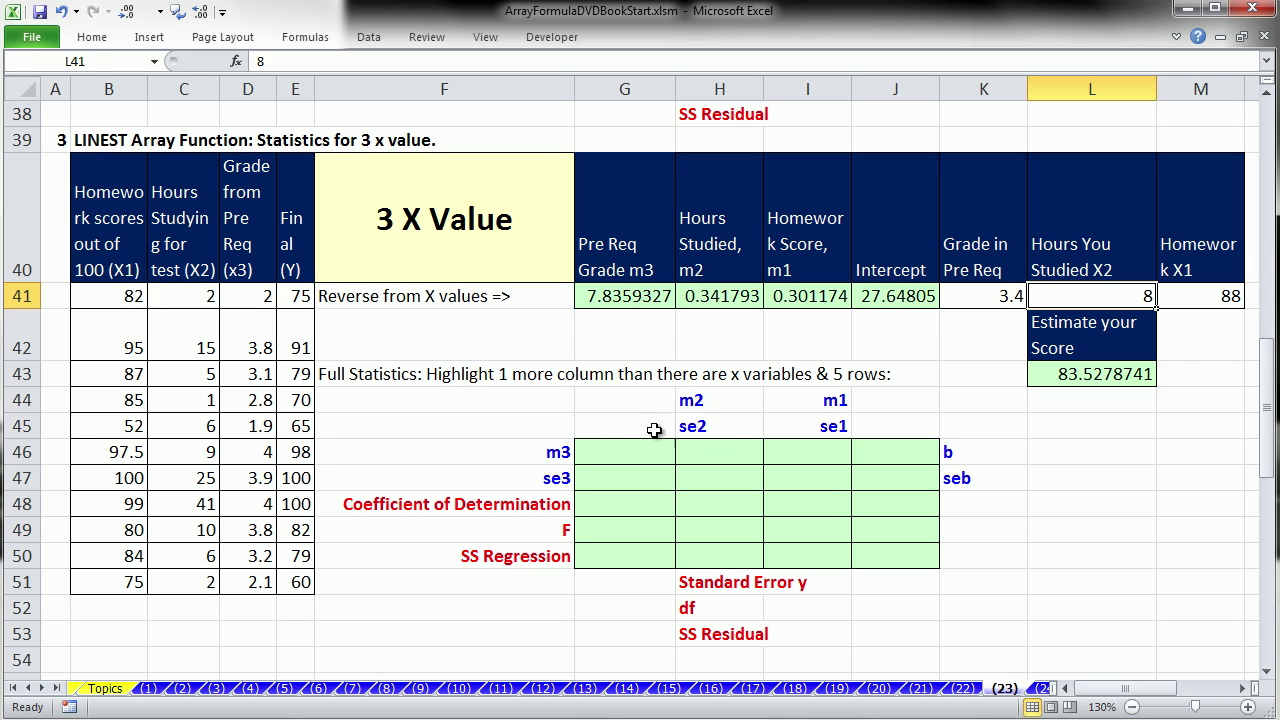
# Select G46:J50 and start a LINEST with known y's E41:E51 and known x's B41:D51
pyautogui.moveTo(619, 451); pyautogui.dragTo(895, 461)
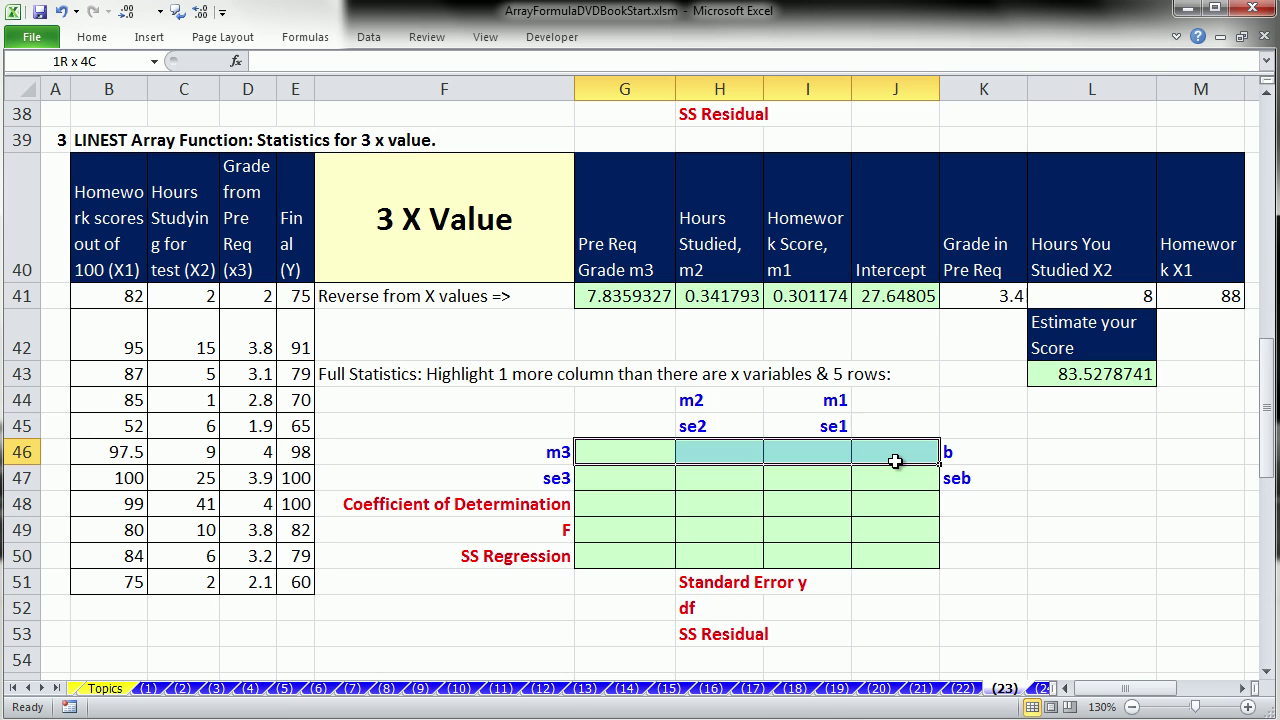
pyautogui.moveTo(895, 461); pyautogui.dragTo(912, 555)
pyautogui.write('=LINEST(')
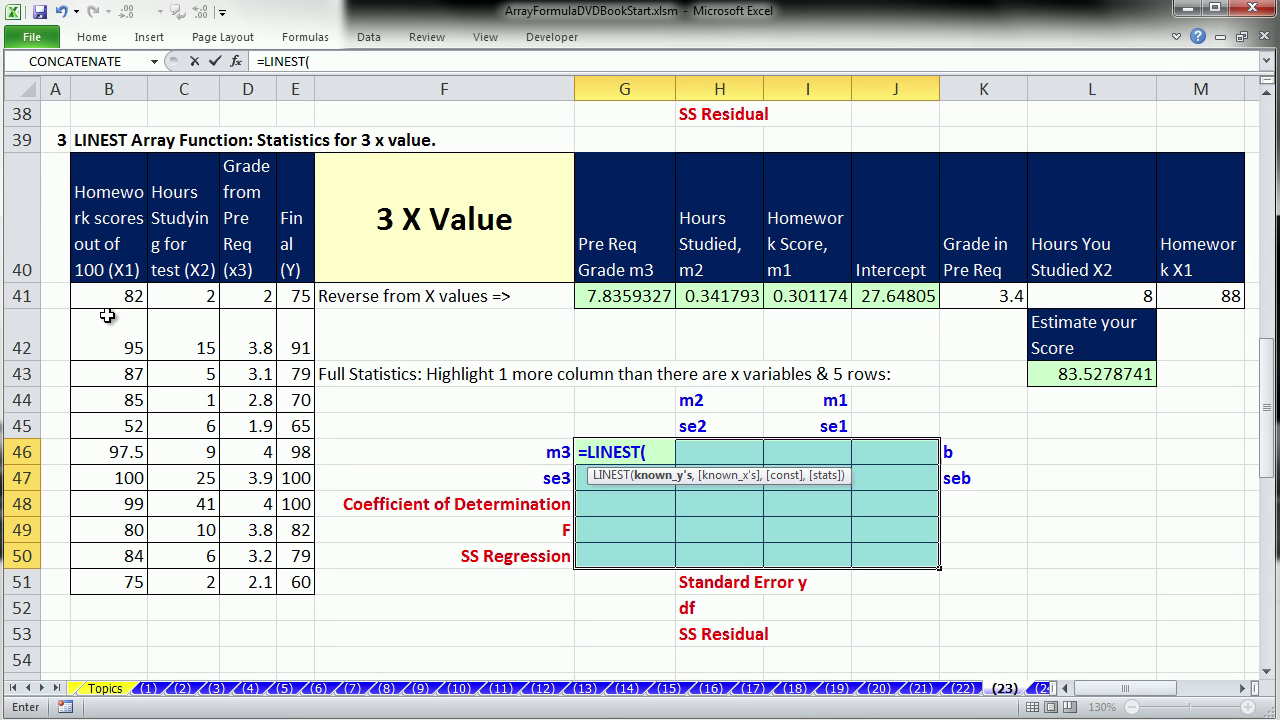
pyautogui.moveTo(295, 296); pyautogui.dragTo(303, 584)
pyautogui.write(',')
pyautogui.moveTo(104, 296); pyautogui.dragTo(258, 584)
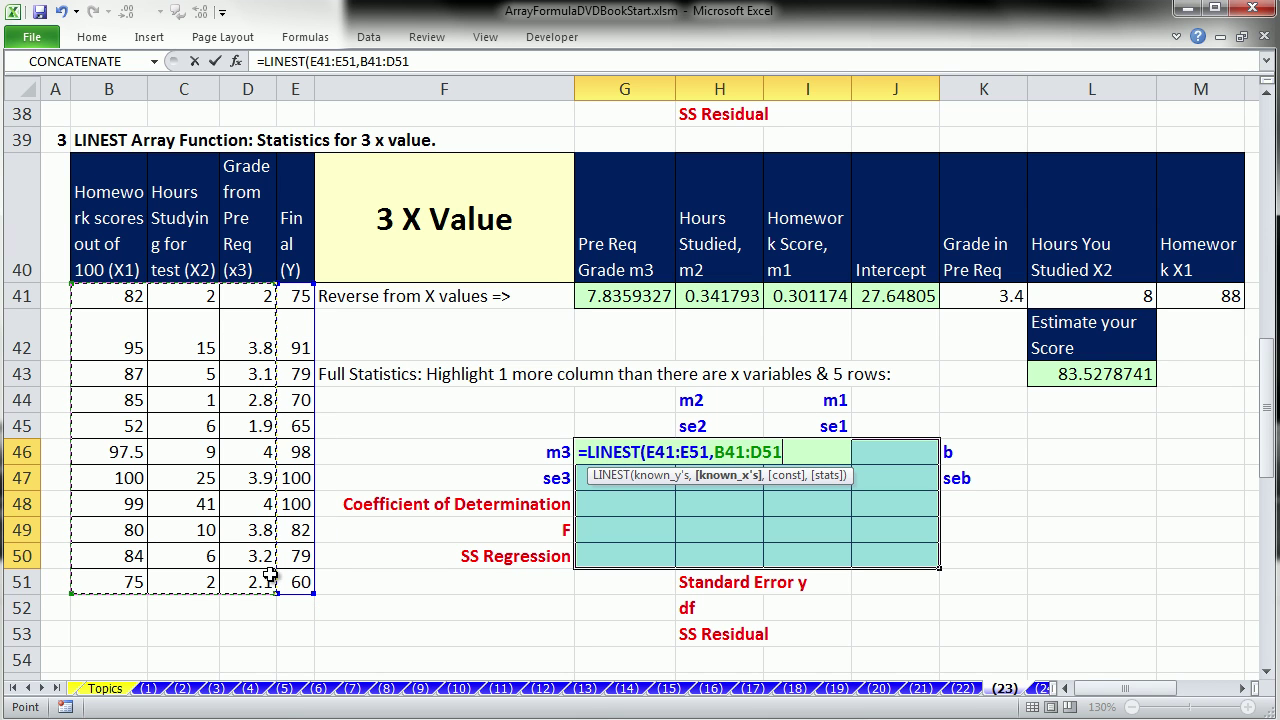
# Set const and stats to TRUE and array-enter it, giving R² 0.8889019, F 18.669131, df 7
pyautogui.write(',')
pyautogui.press('Down')
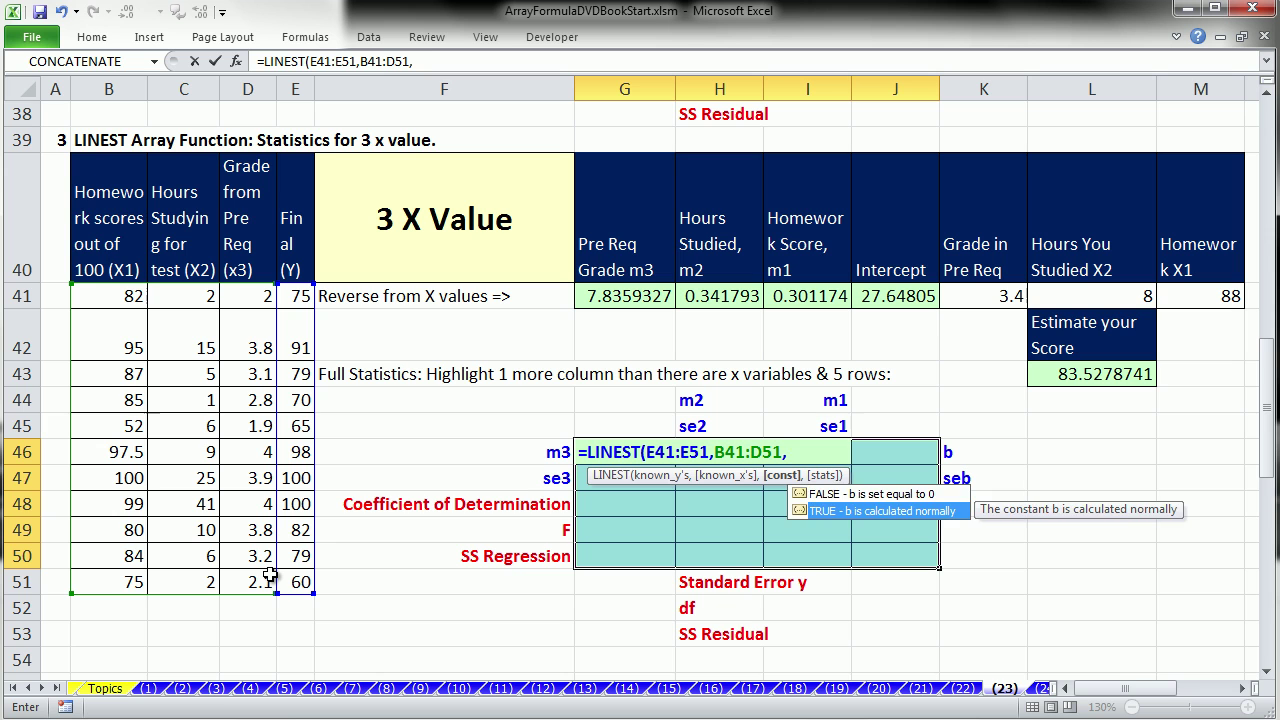
pyautogui.press('Tab')
pyautogui.write(',')
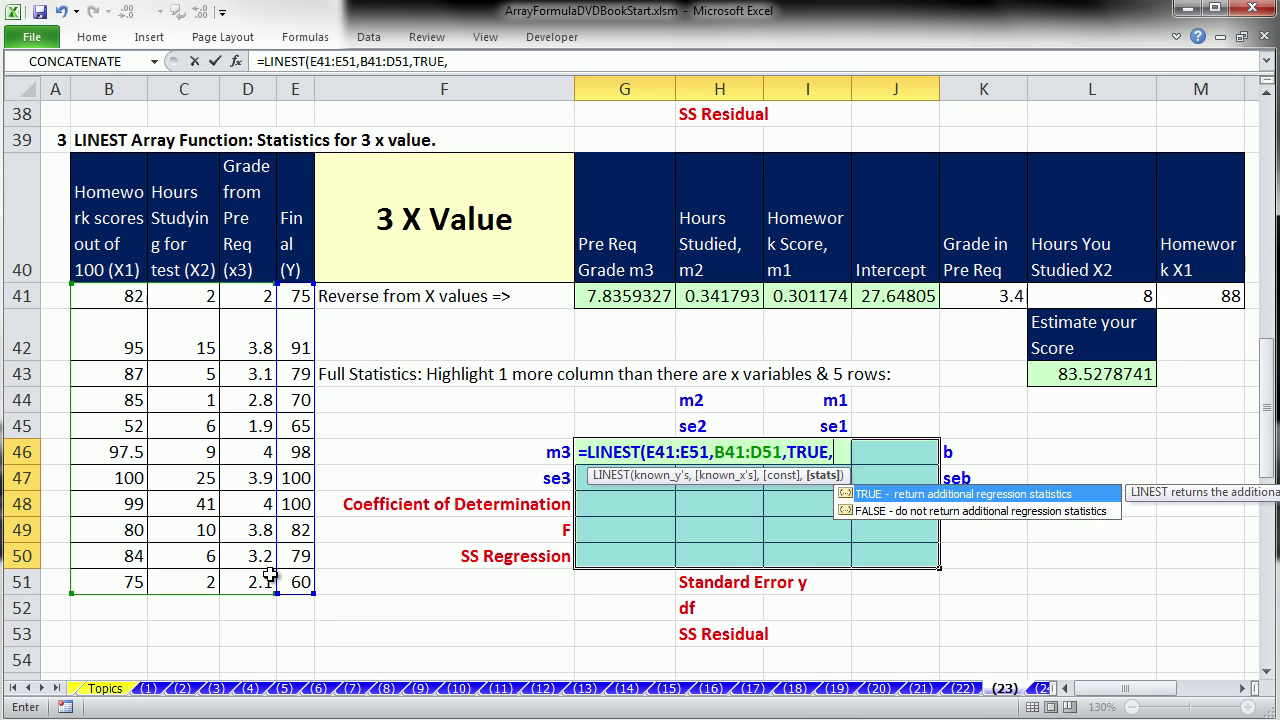
pyautogui.press('Tab')
pyautogui.write(')')
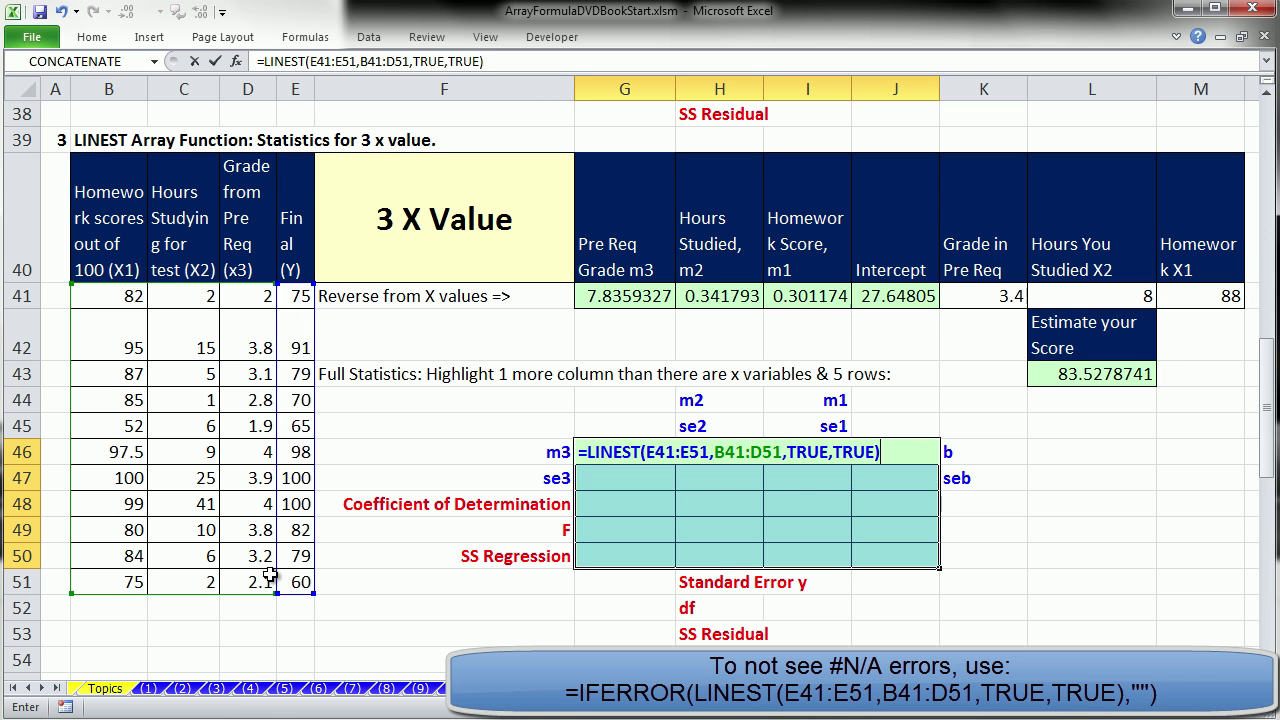
pyautogui.hotkey('ctrl', 'shift', 'Return')
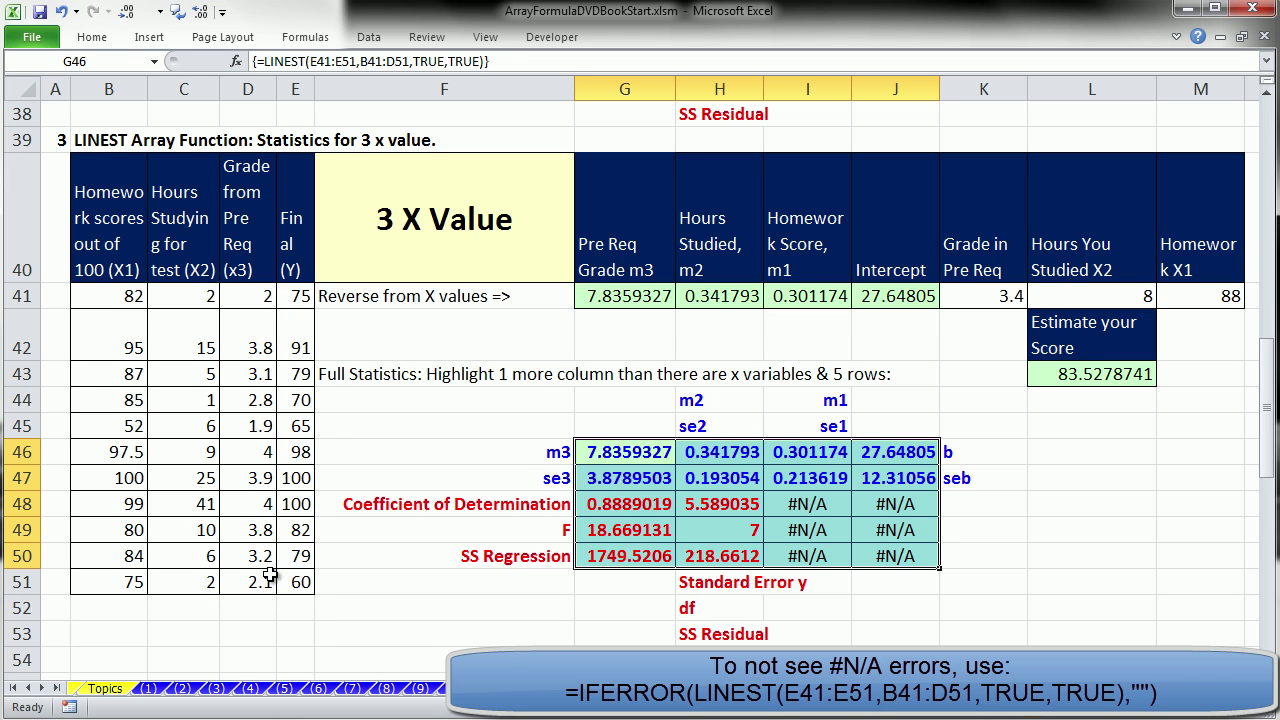
pyautogui.moveTo(600, 500); pyautogui.dragTo(708, 553)
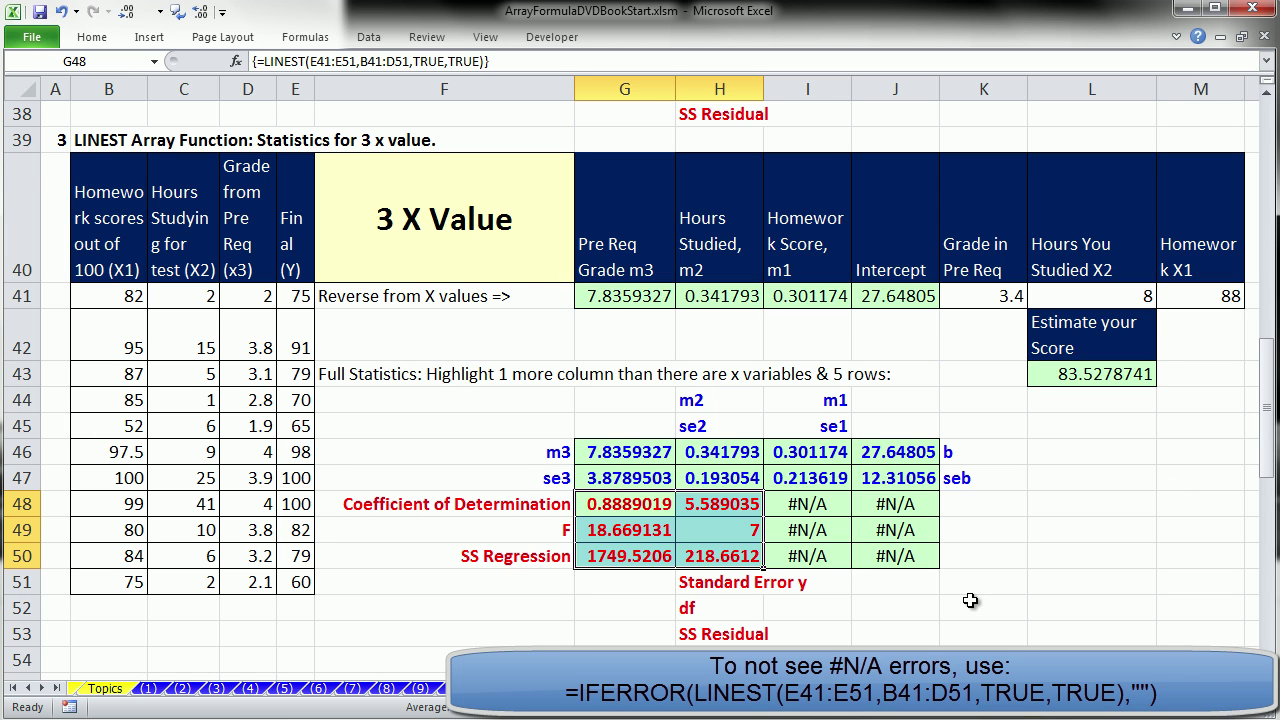
pyautogui.click(907, 623)
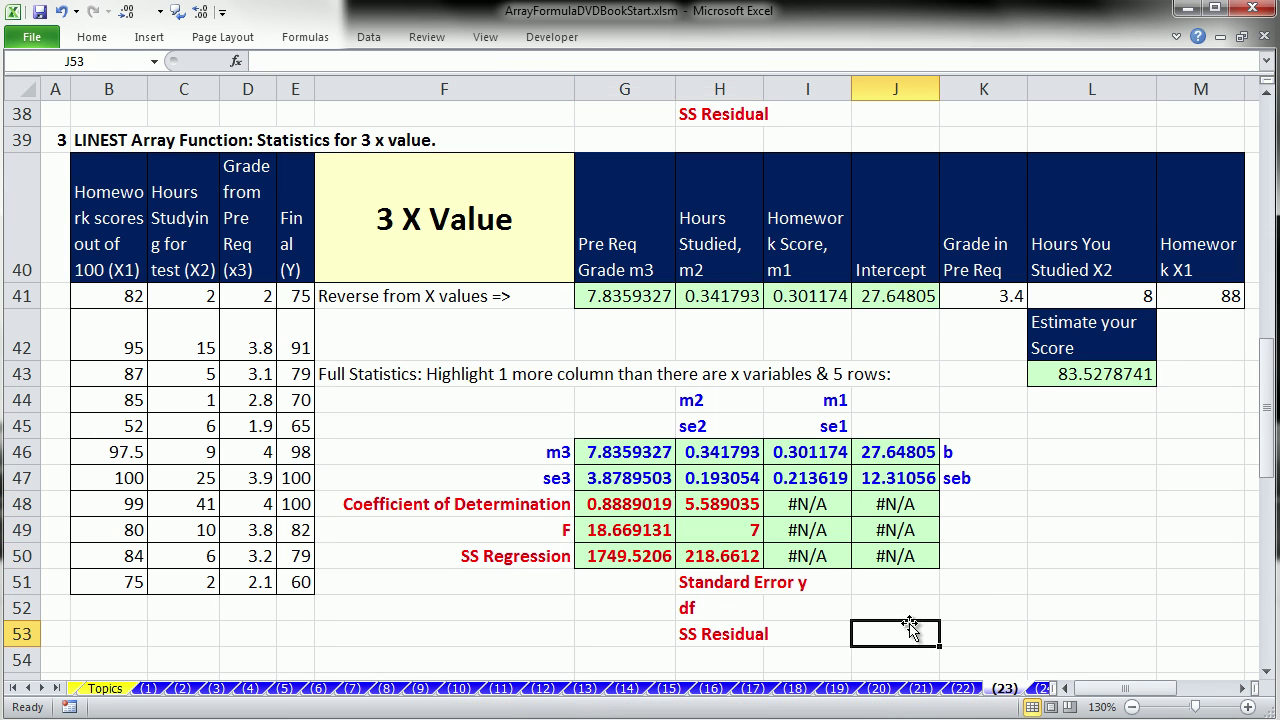
pyautogui.click(632, 452)
pyautogui.doubleClick(632, 452)
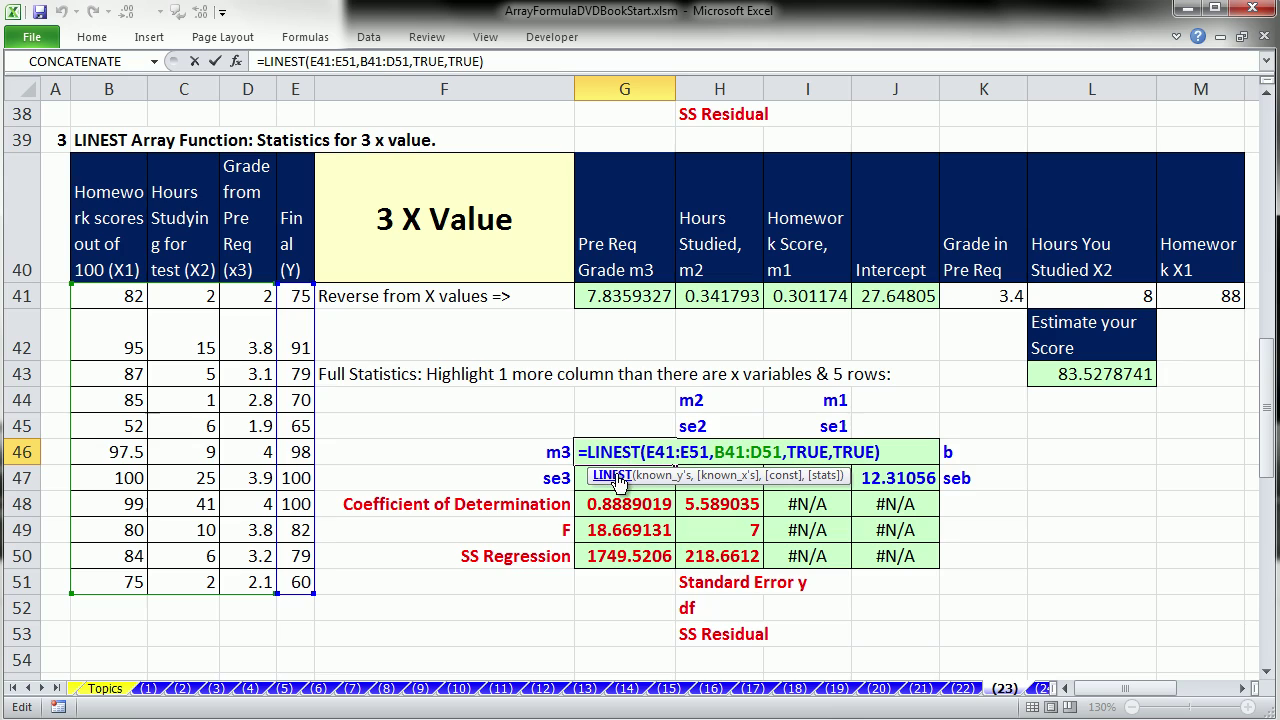
pyautogui.click(612, 476)
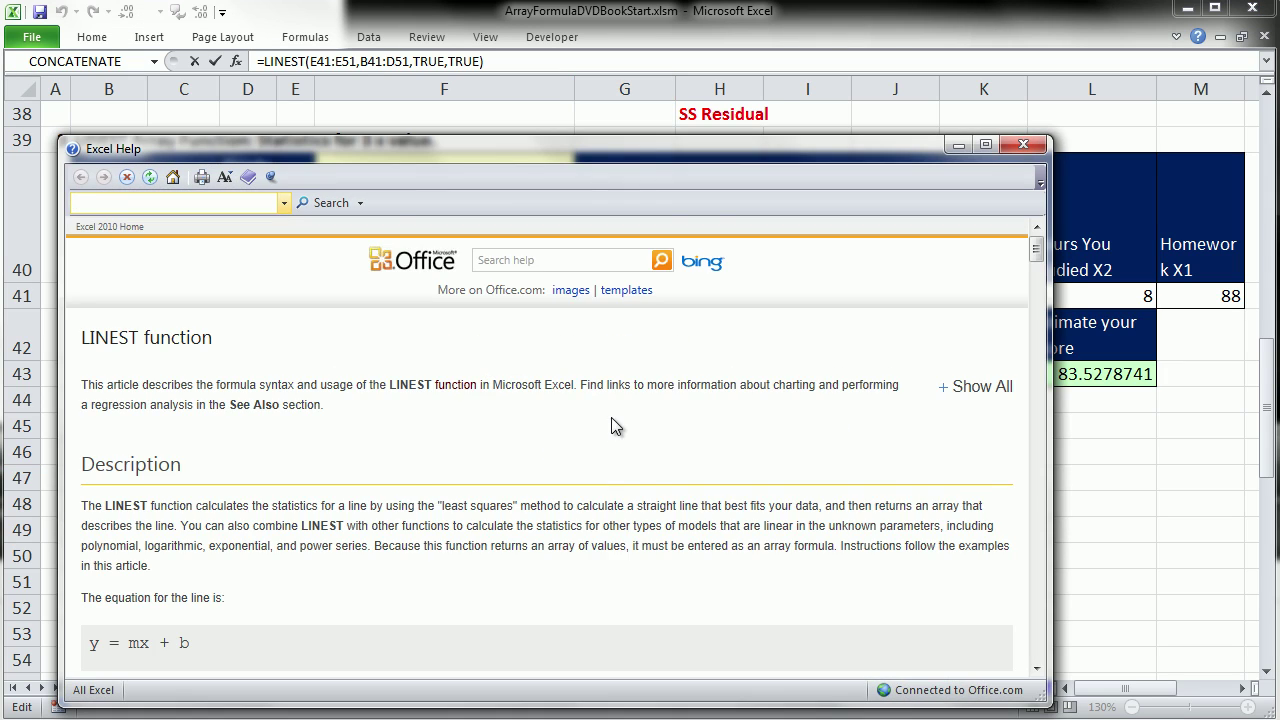
pyautogui.scroll(-15, 612, 430)
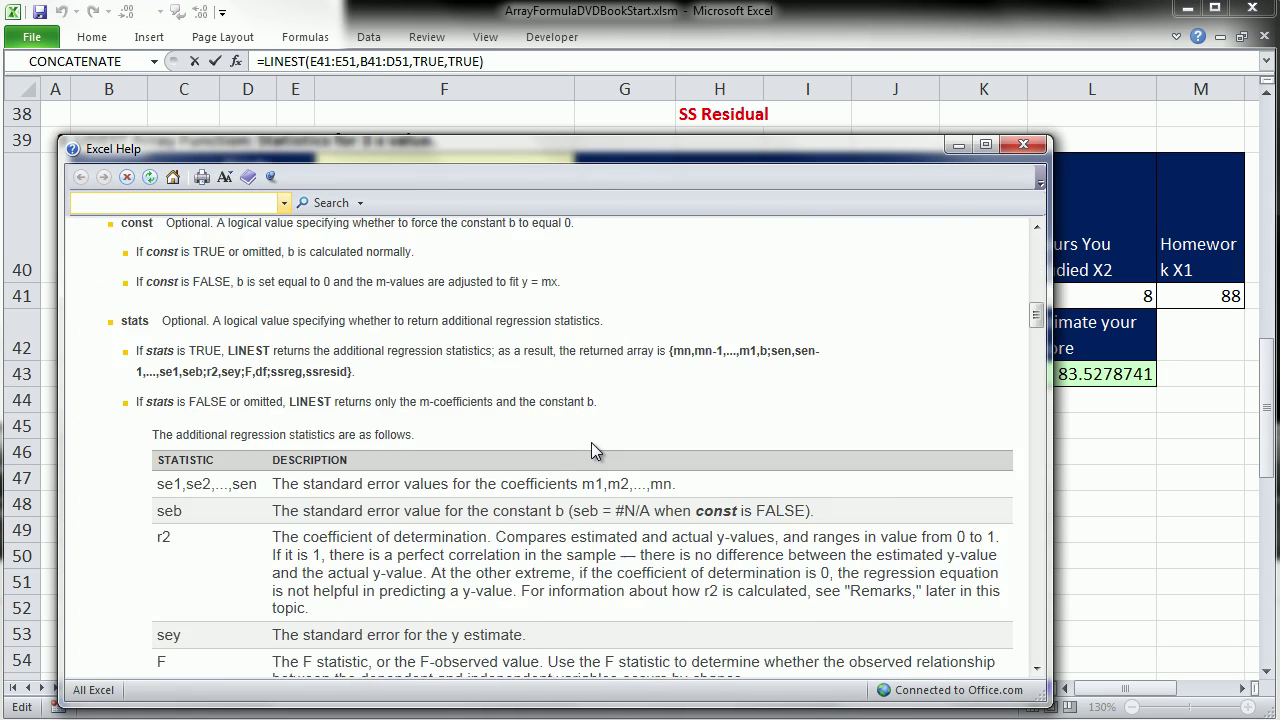
pyautogui.scroll(-15, 591, 446)
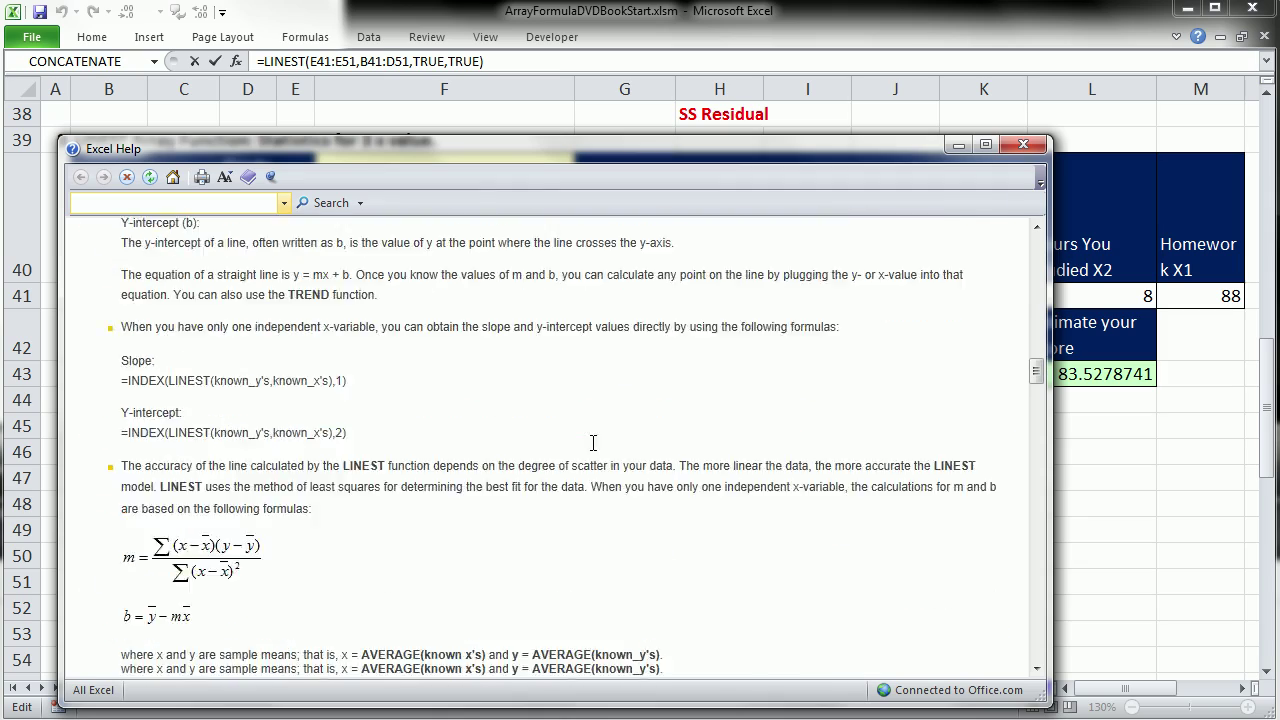
pyautogui.scroll(-1, 593, 442)
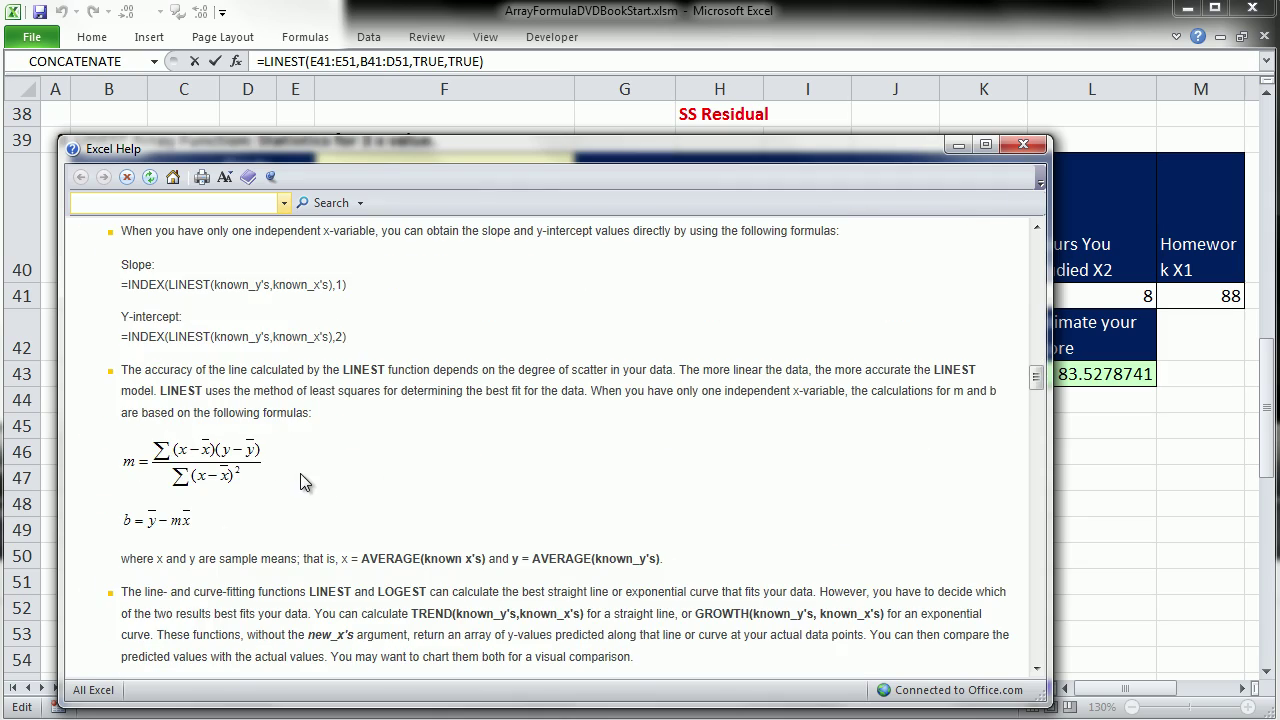
pyautogui.scroll(-15, 326, 482)
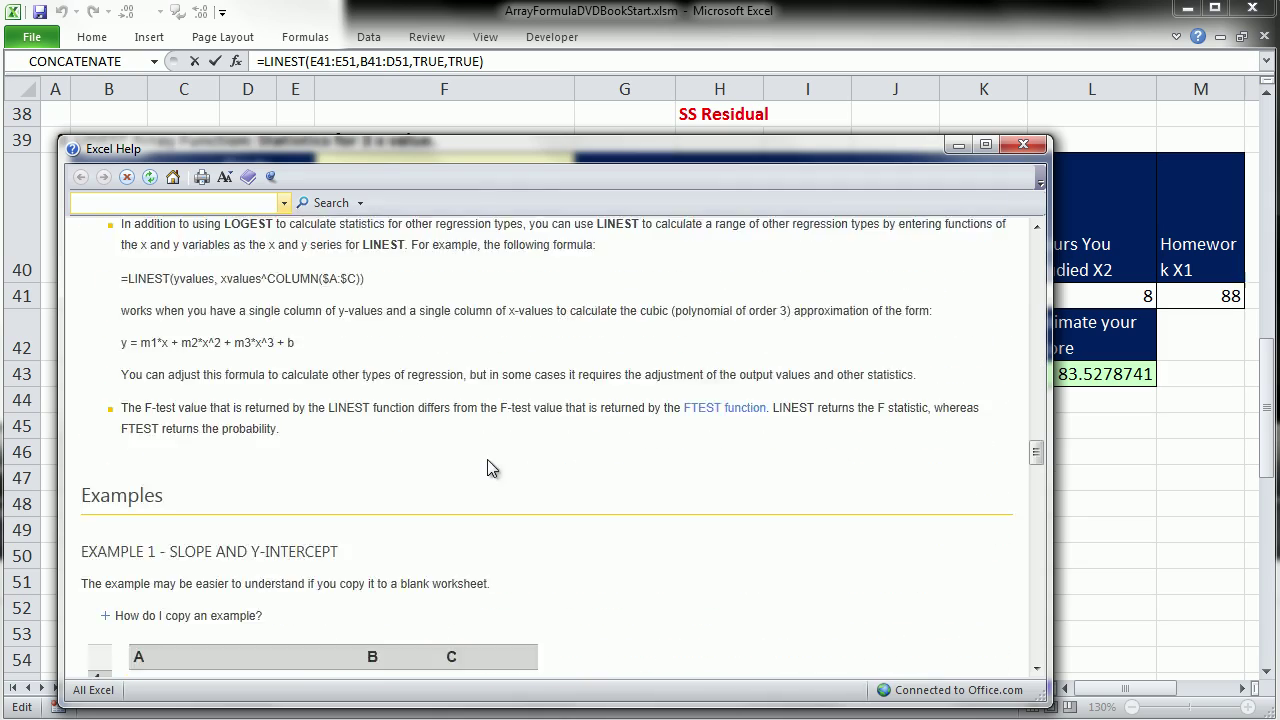
pyautogui.scroll(-15, 487, 468)
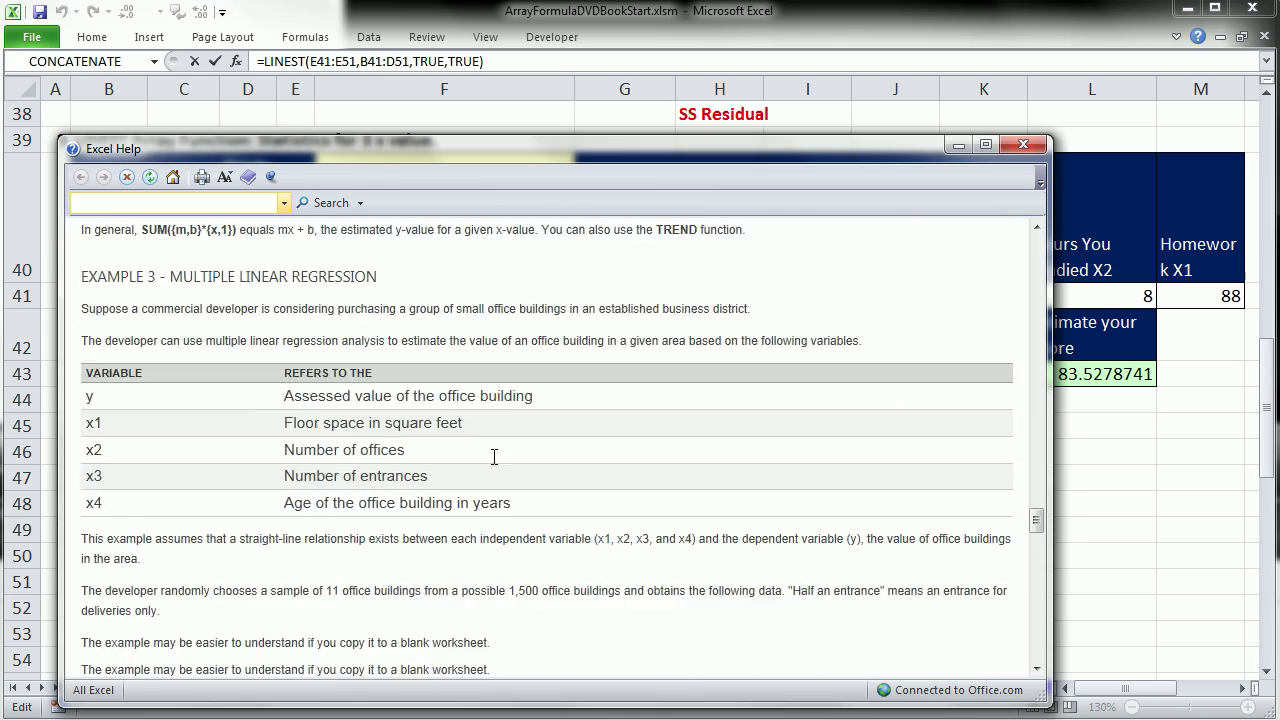
pyautogui.scroll(-10, 493, 457)
pyautogui.scroll(-10, 496, 453)
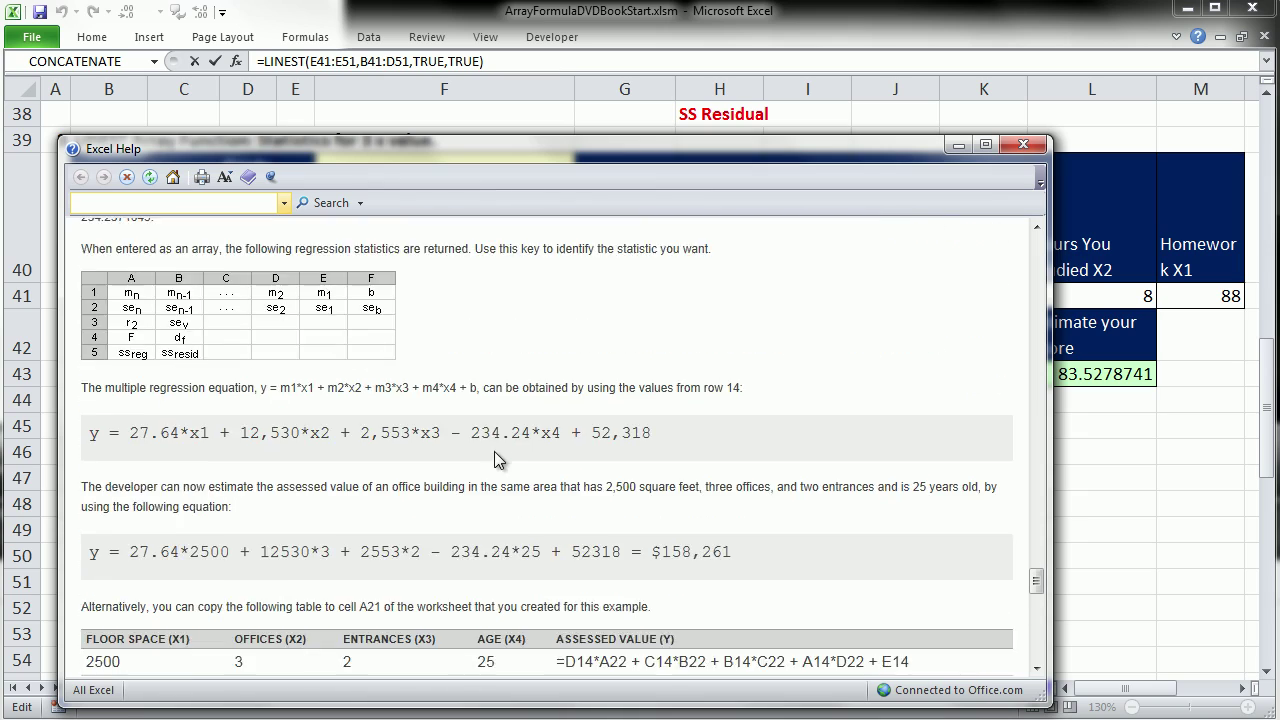
pyautogui.scroll(-10, 497, 460)
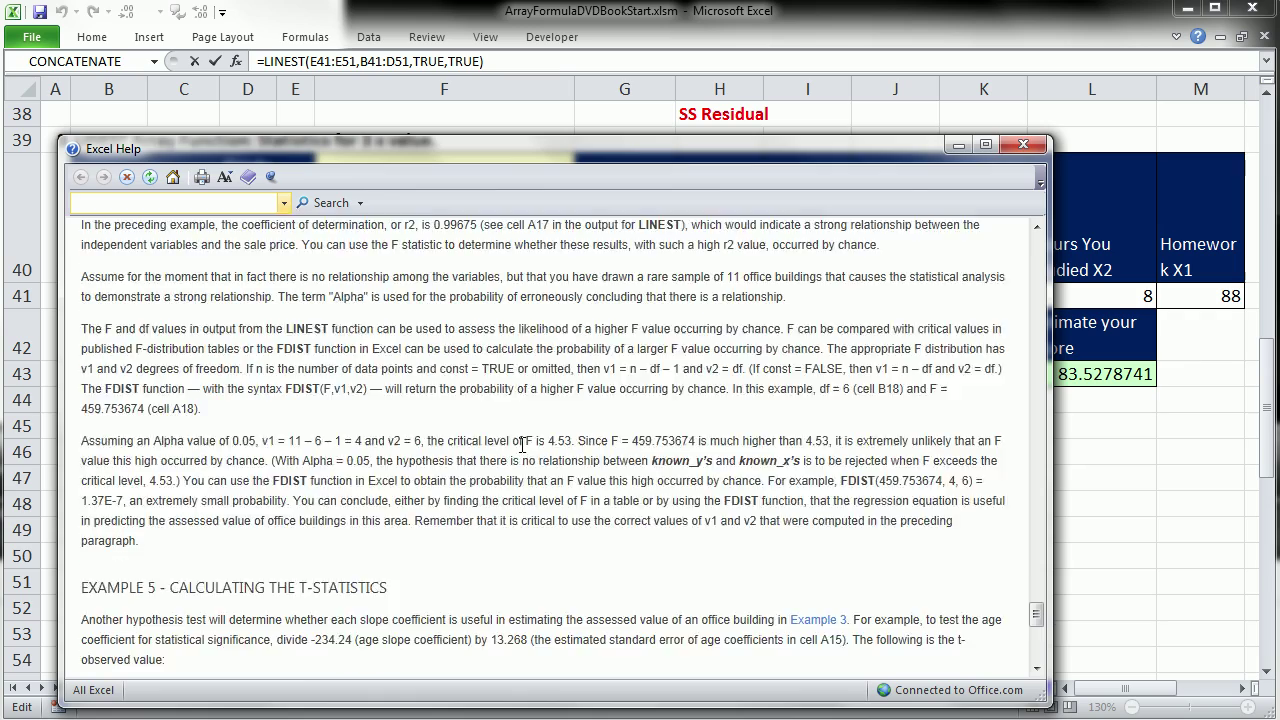
pyautogui.click(1023, 145)
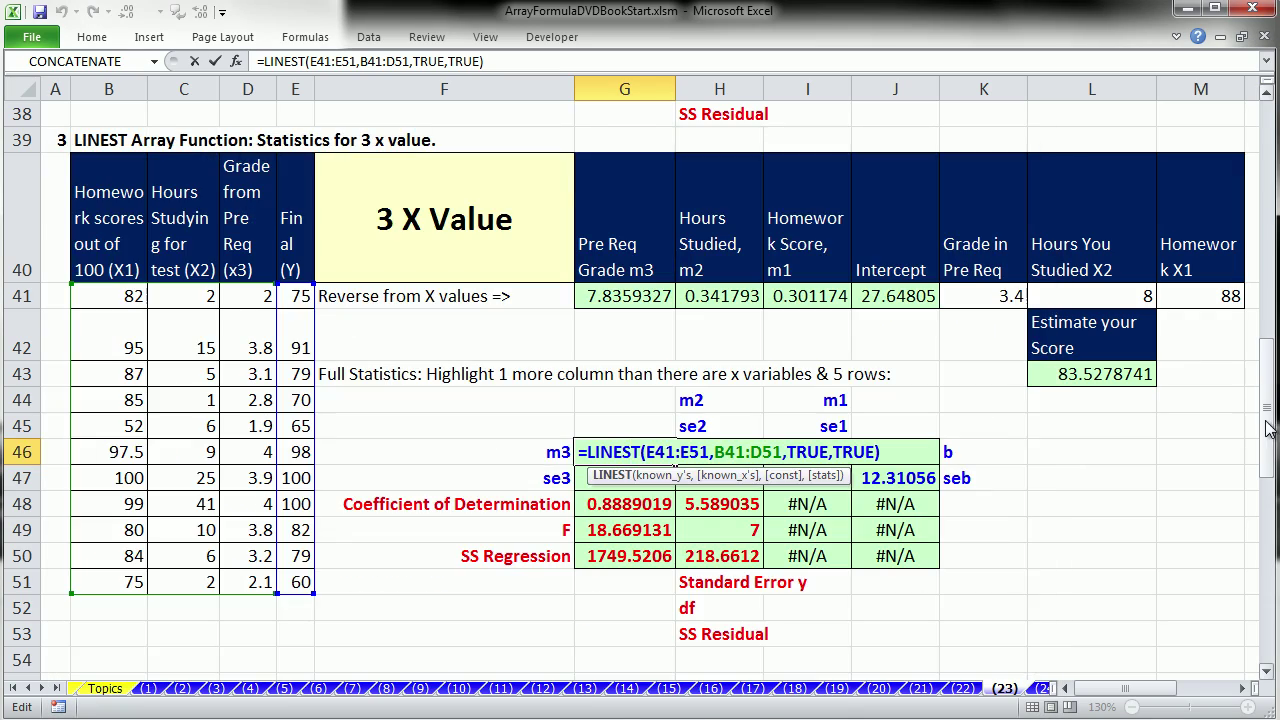
# Scroll back to row 1 to review the 1 X Value LINEST section
pyautogui.moveTo(1266, 418); pyautogui.dragTo(1266, 203)
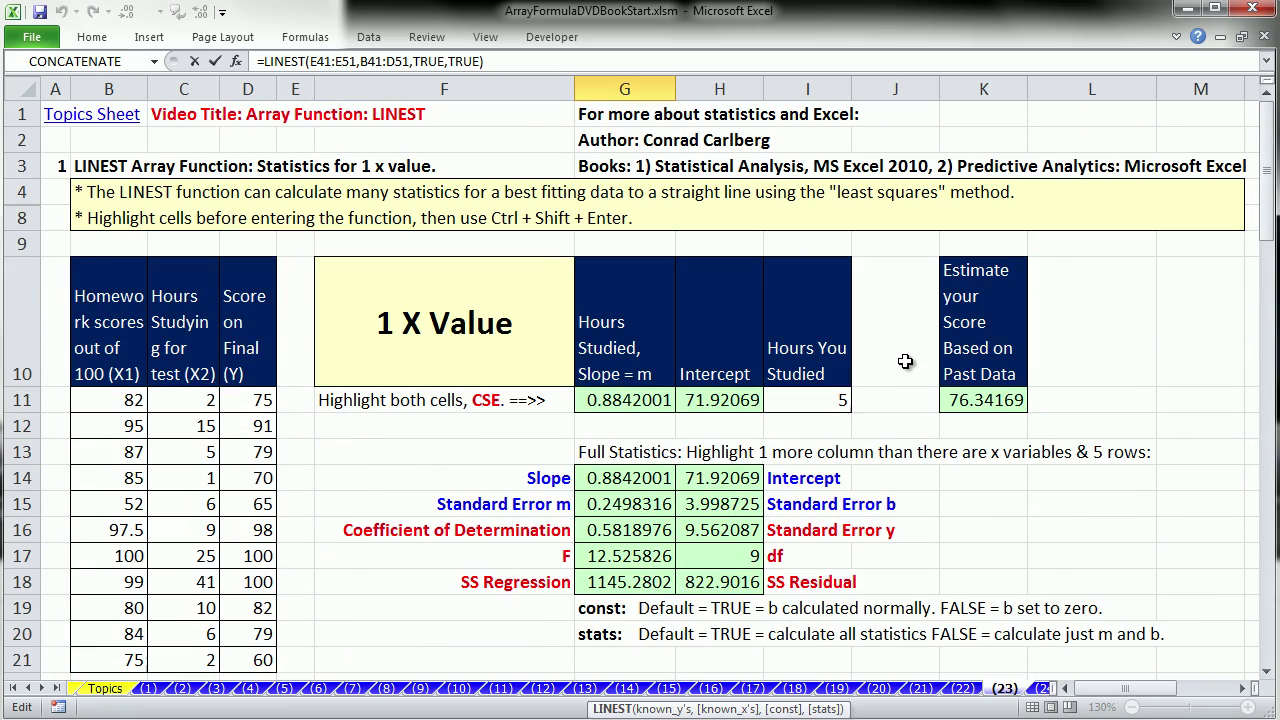